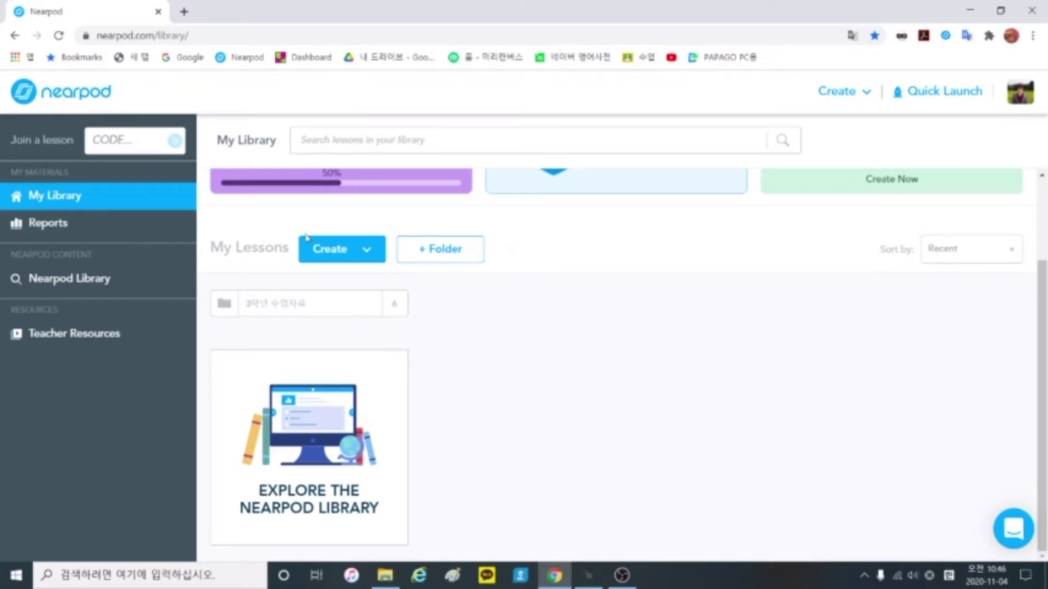
Create a new lesson and title it "2021 수능완성 2강 복습자료"
click(344, 251)
click(373, 279)
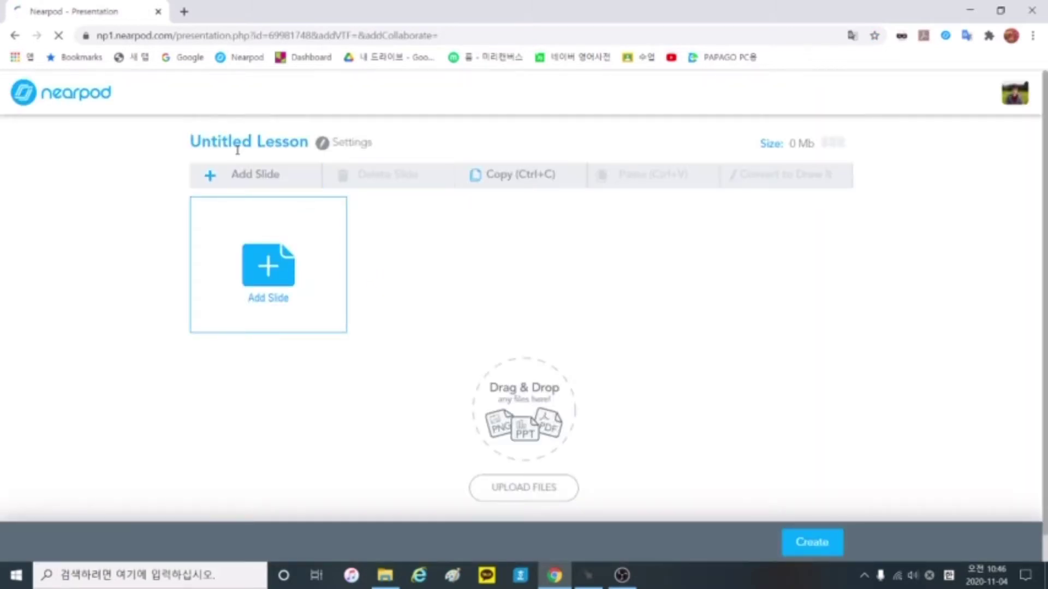
click(243, 143)
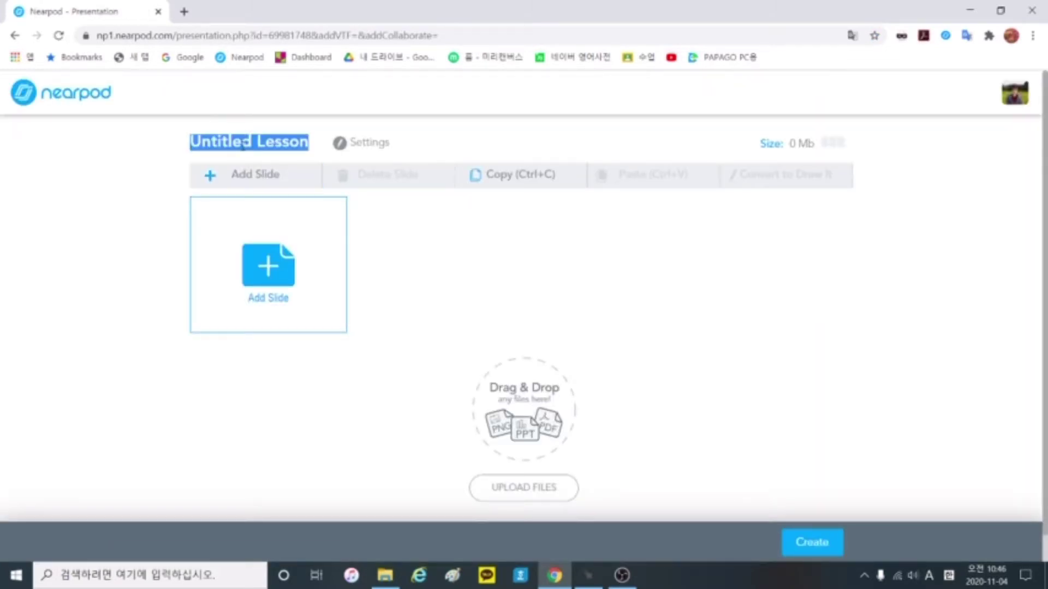
text(2021 tn)
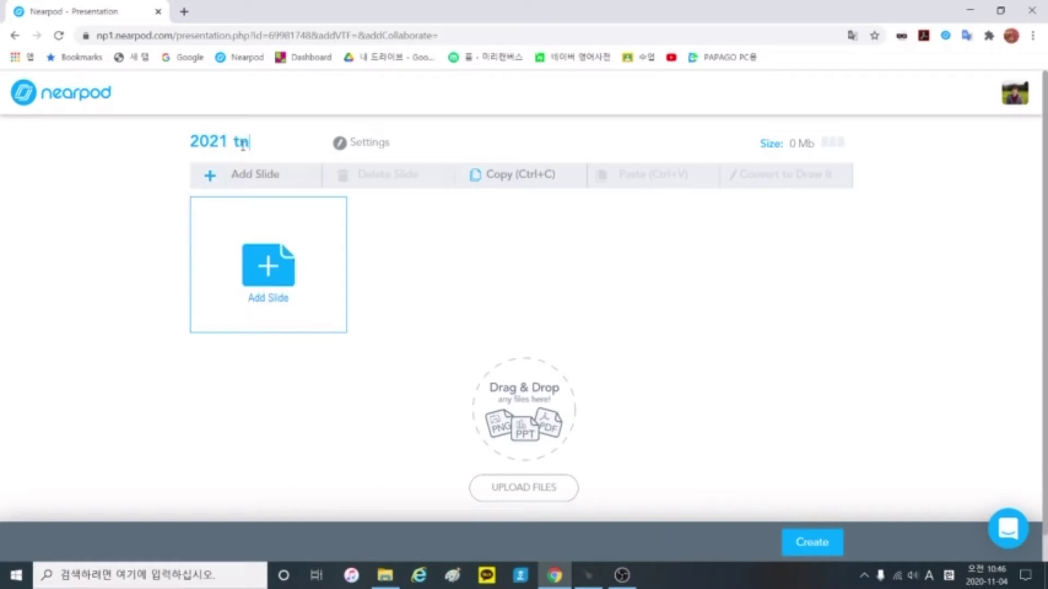
key(BackSpace)
key(Hangul)
text(수능)
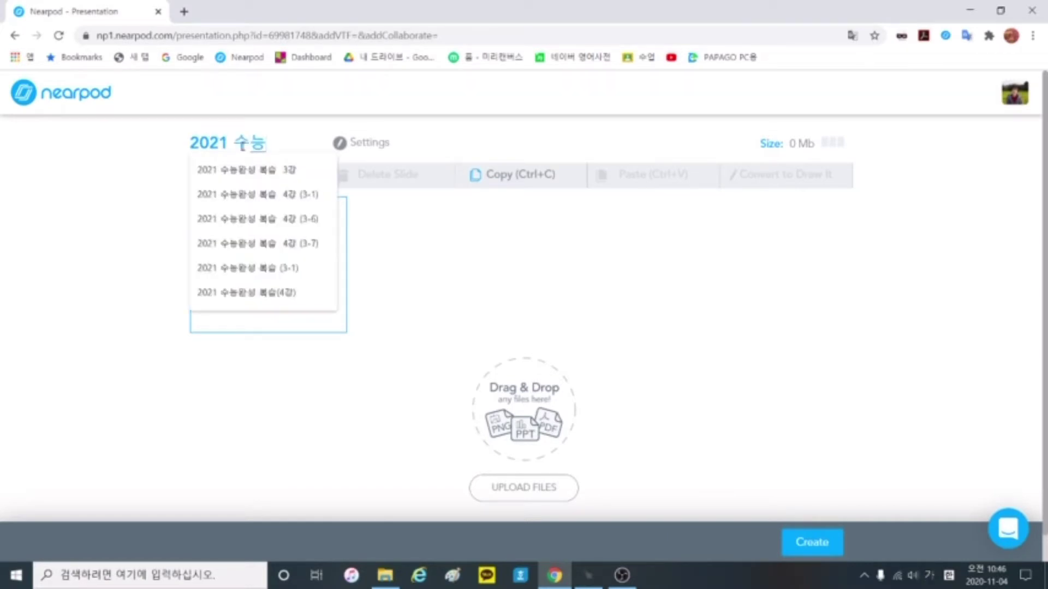
text(완성 2ㄱ)
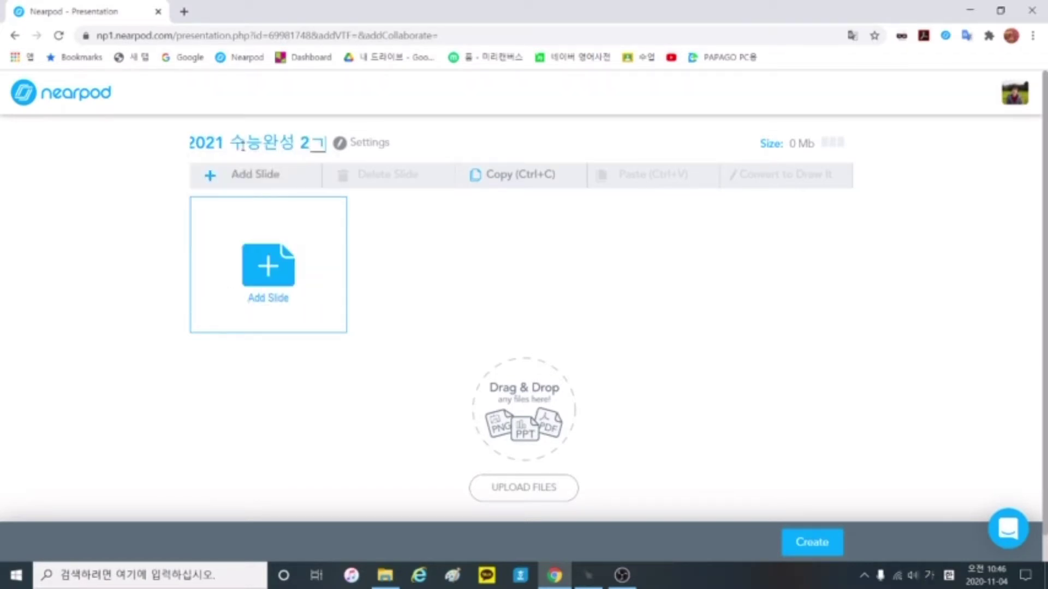
text(ㅏㅇ)
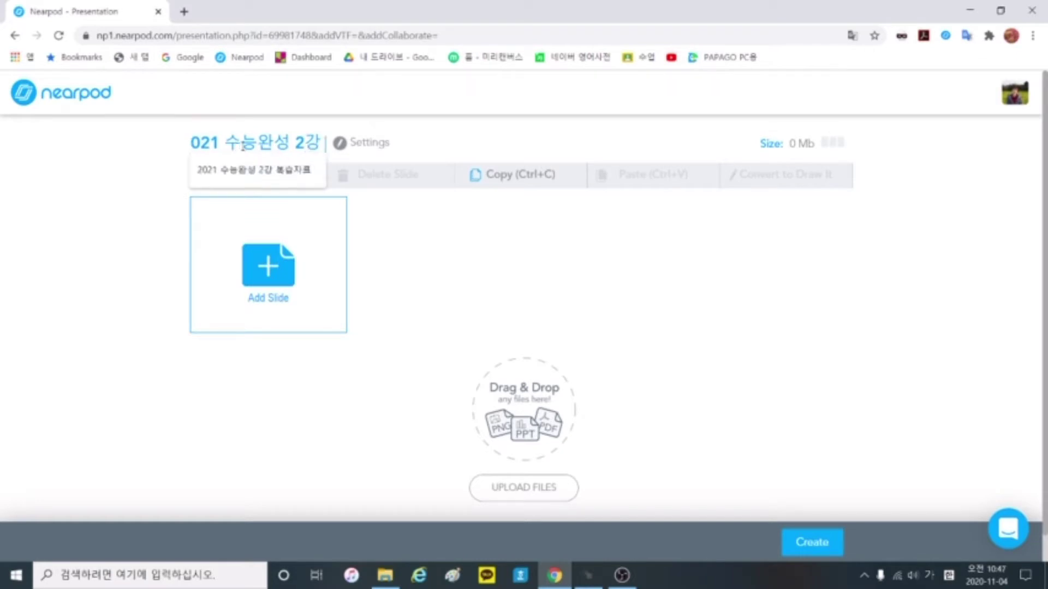
text( 복습자료)
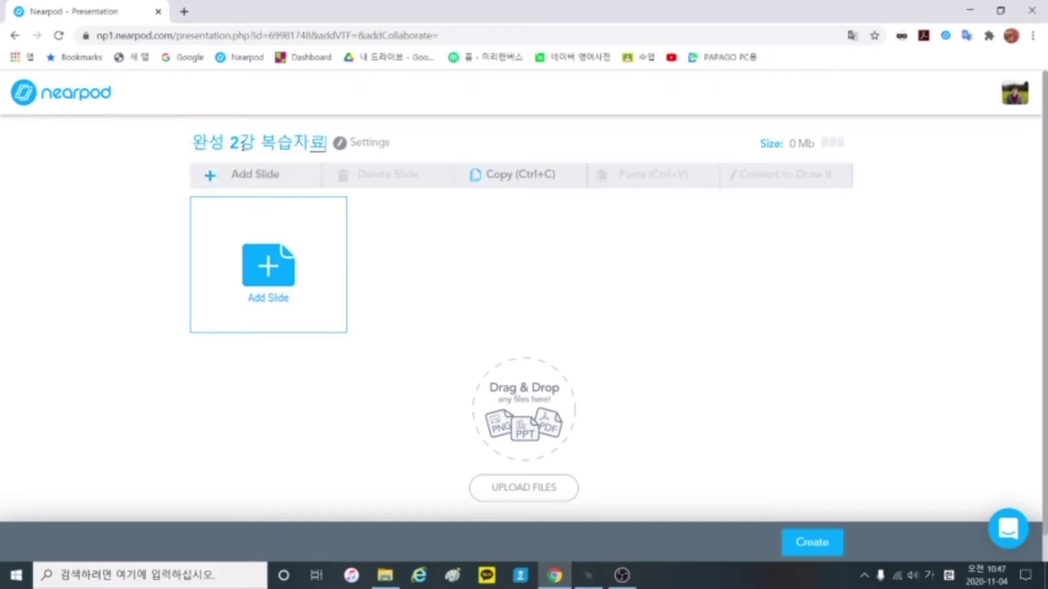
click(508, 128)
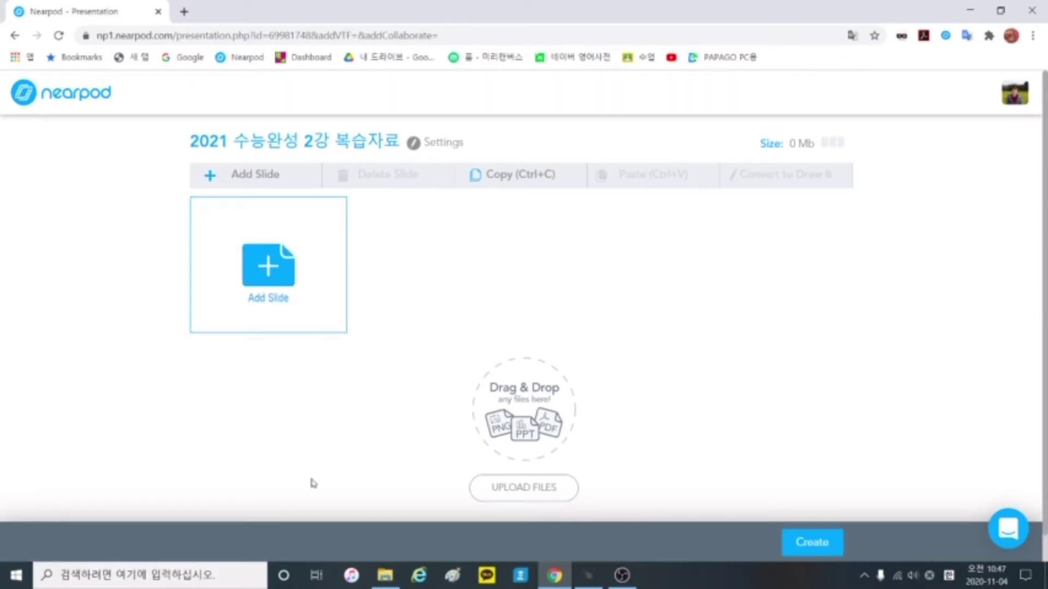
Look through the prepared activity documents in the nearpod 2강 folder, from vocabulary to Time to climb
click(385, 575)
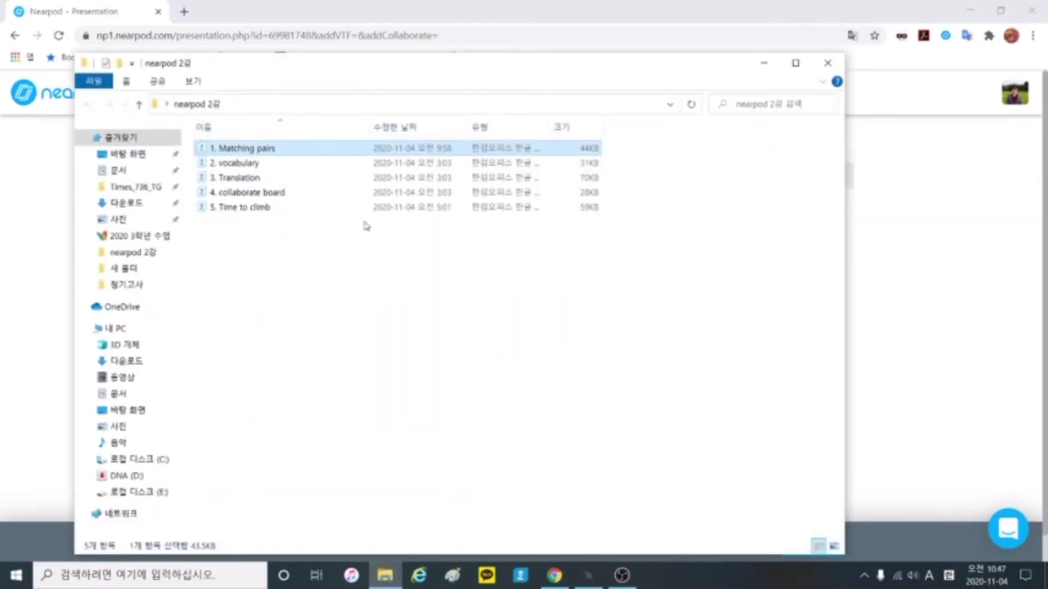
click(263, 167)
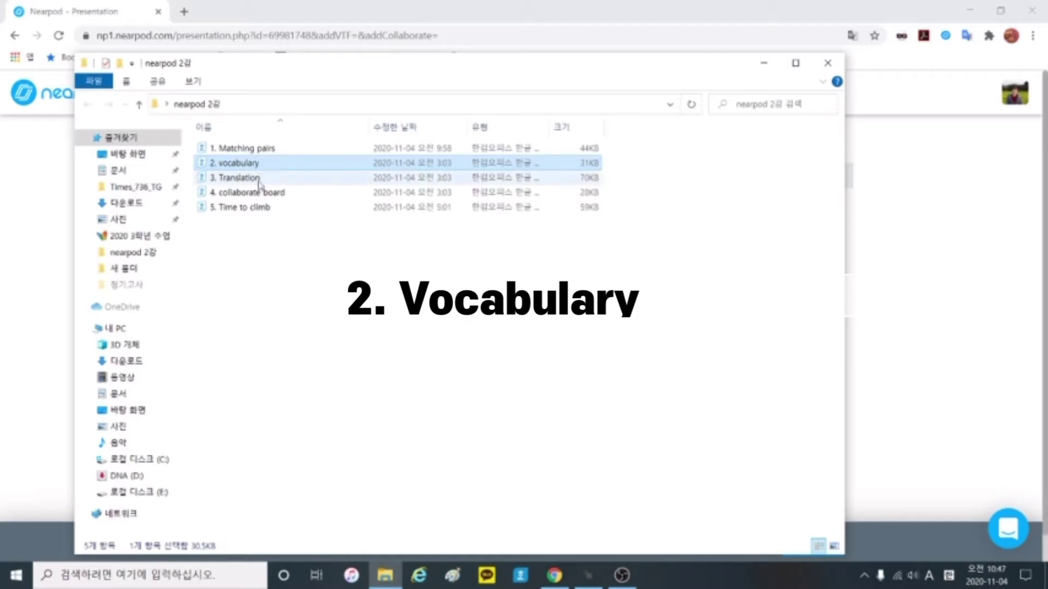
click(256, 180)
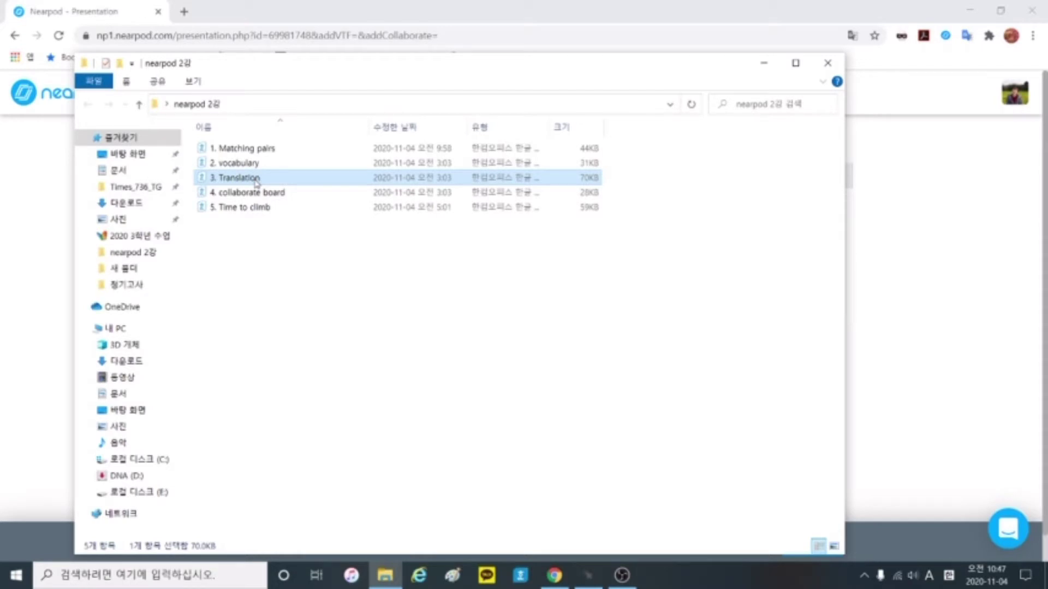
click(264, 196)
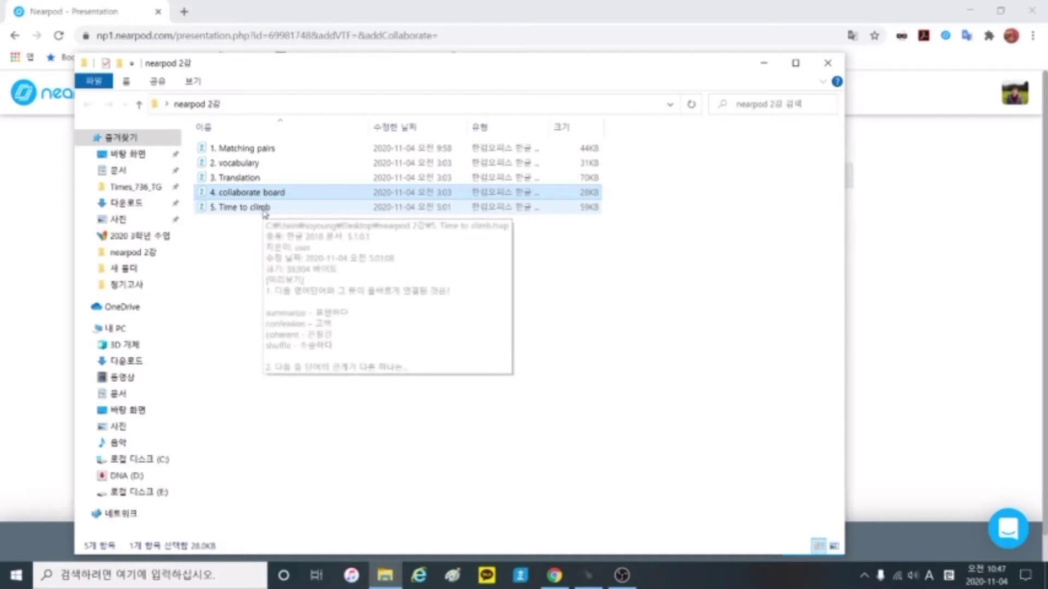
click(265, 212)
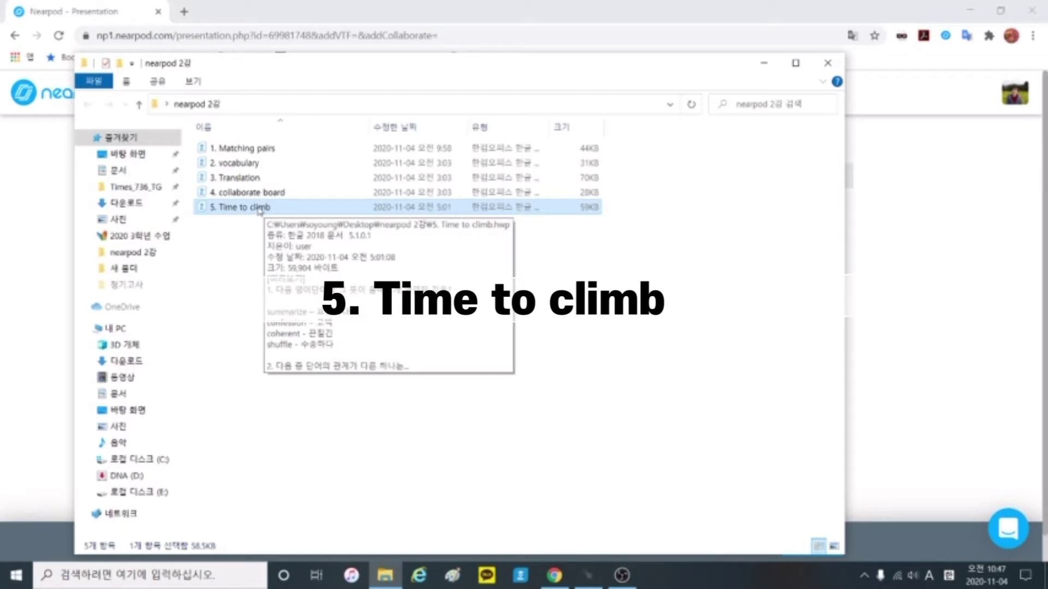
click(763, 64)
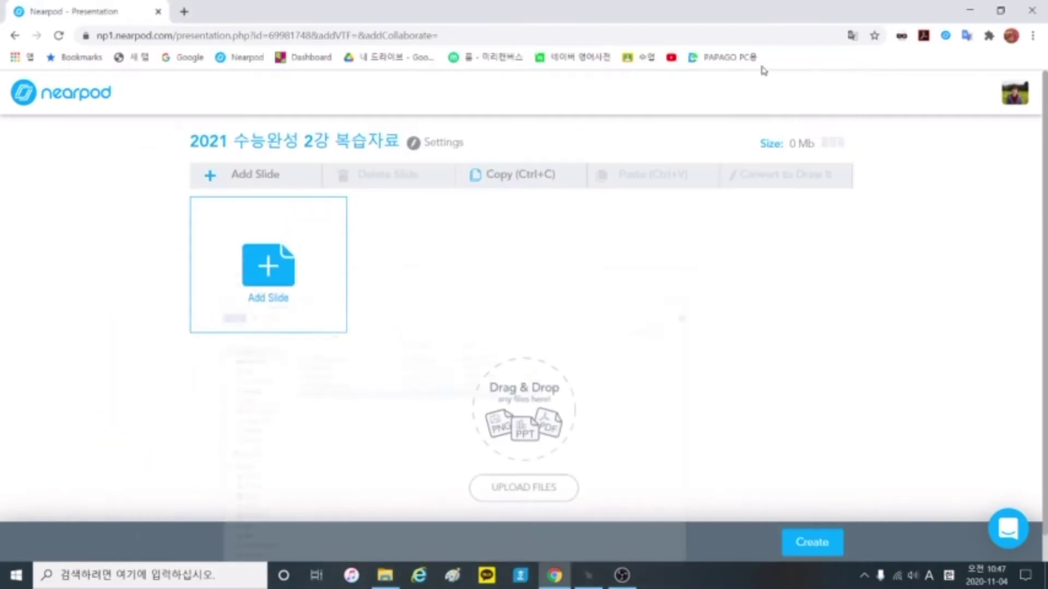
Add a Matching Pairs activity to the lesson as its first slide
click(273, 184)
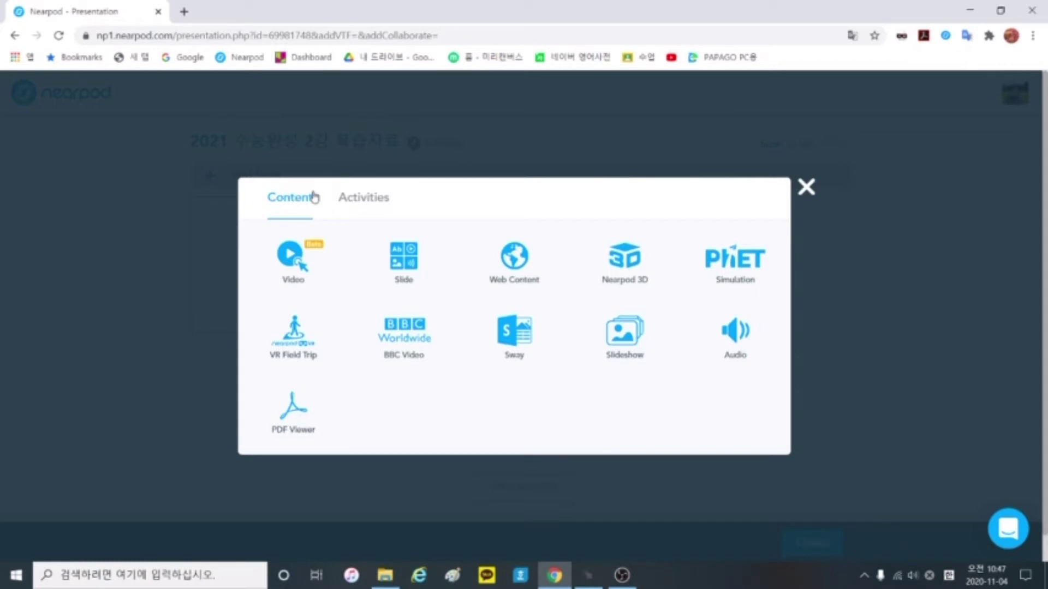
click(364, 202)
click(526, 267)
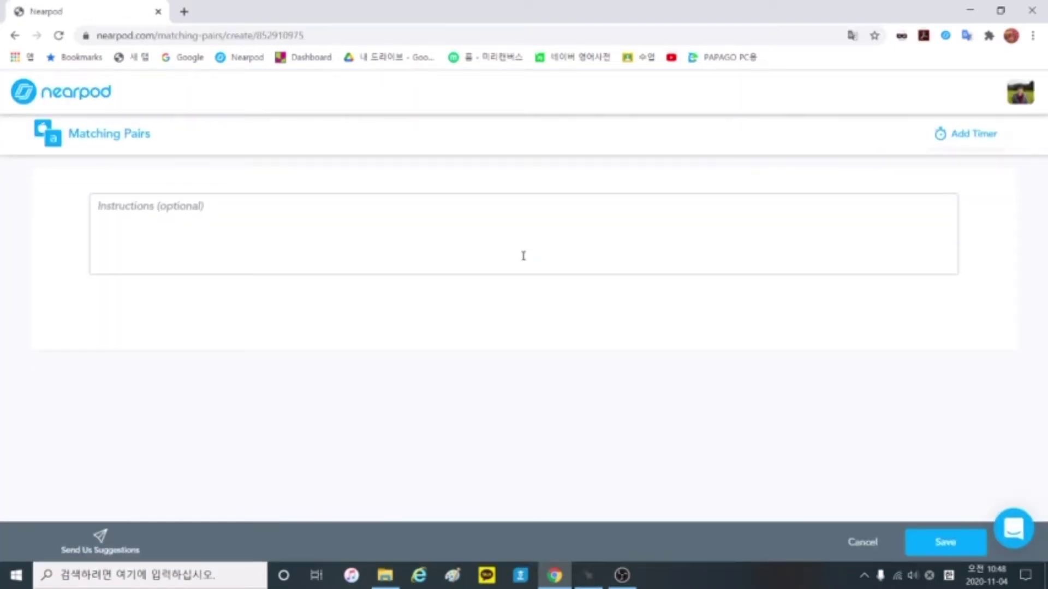
Shrink the browser window and arrange it side by side with the nearpod 2강 folder window
click(1001, 10)
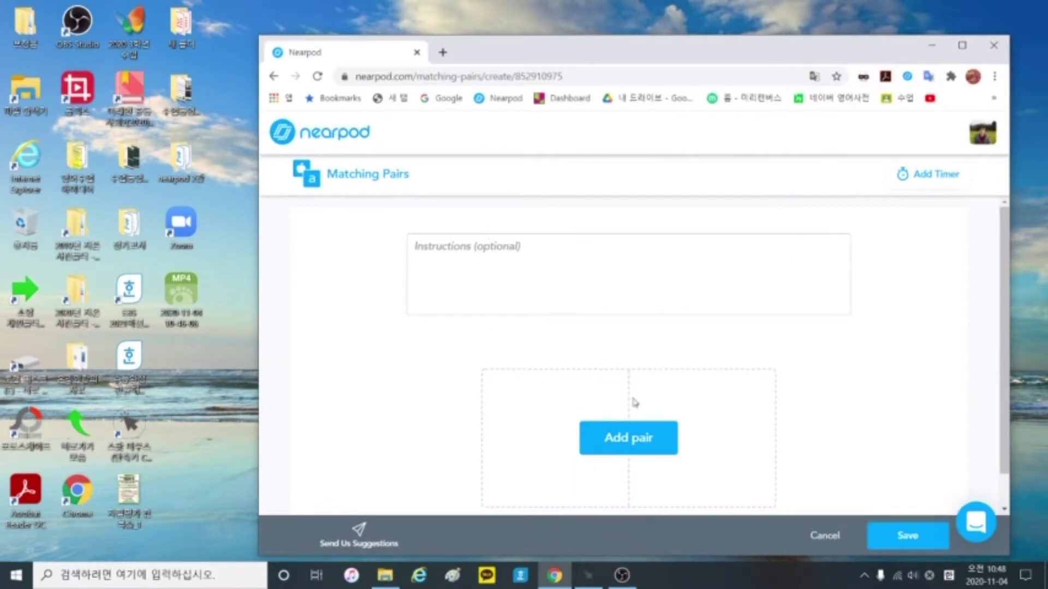
scroll(625, 366, down, 1)
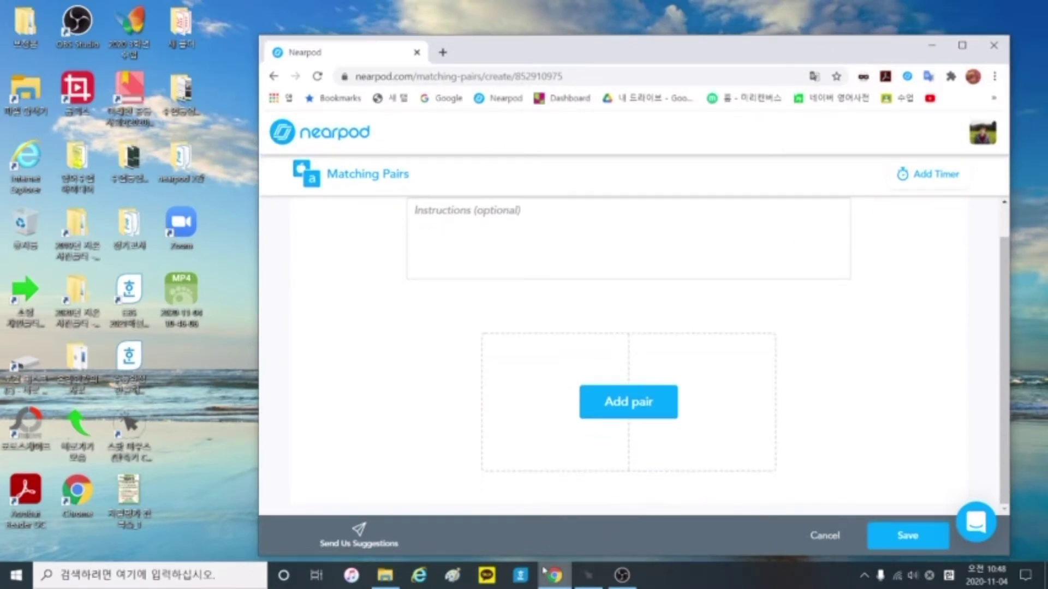
click(385, 575)
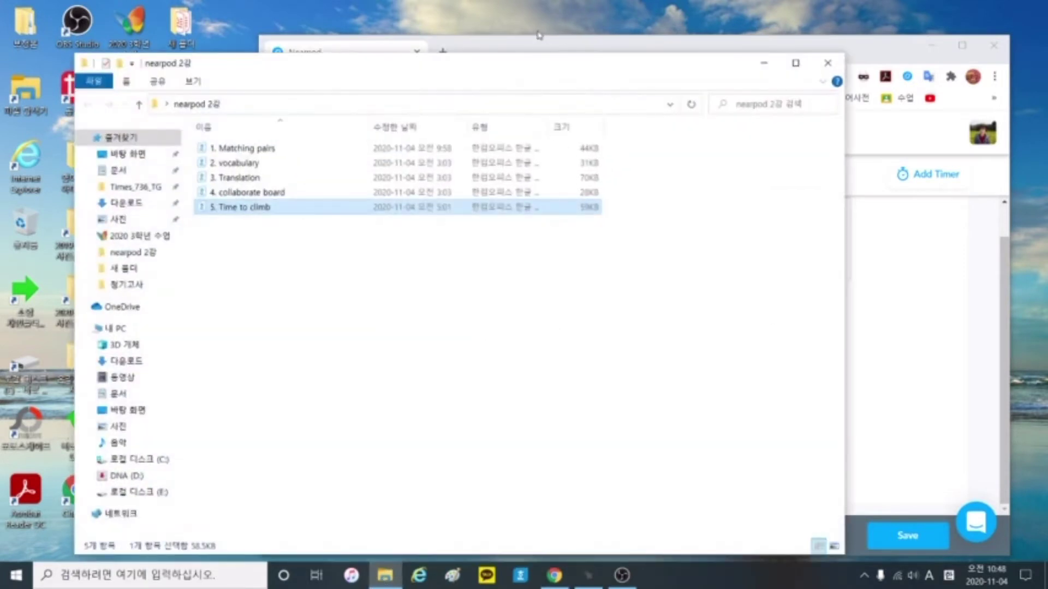
drag(521, 61, 429, 56)
click(676, 45)
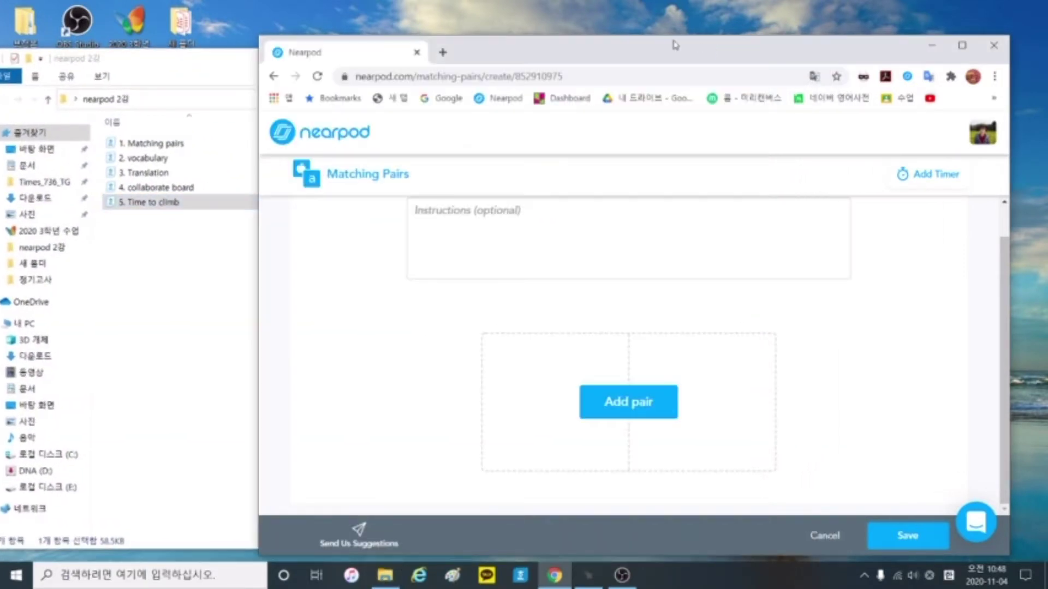
drag(675, 45, 893, 37)
Open the document "1. Matching pairs" from the folder and place its reduced window beside the browser
click(218, 143)
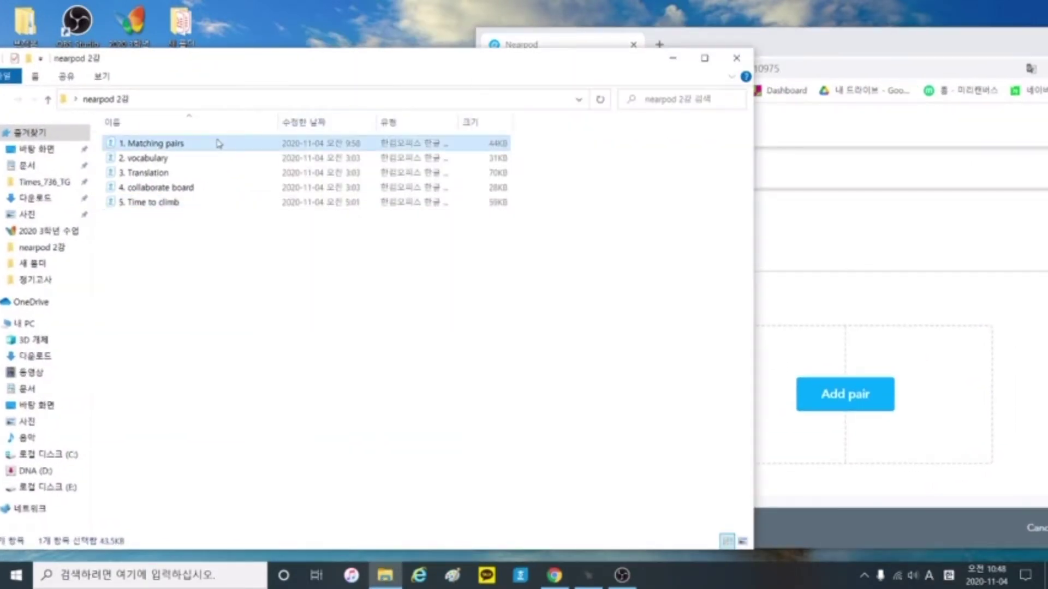
double_click(217, 143)
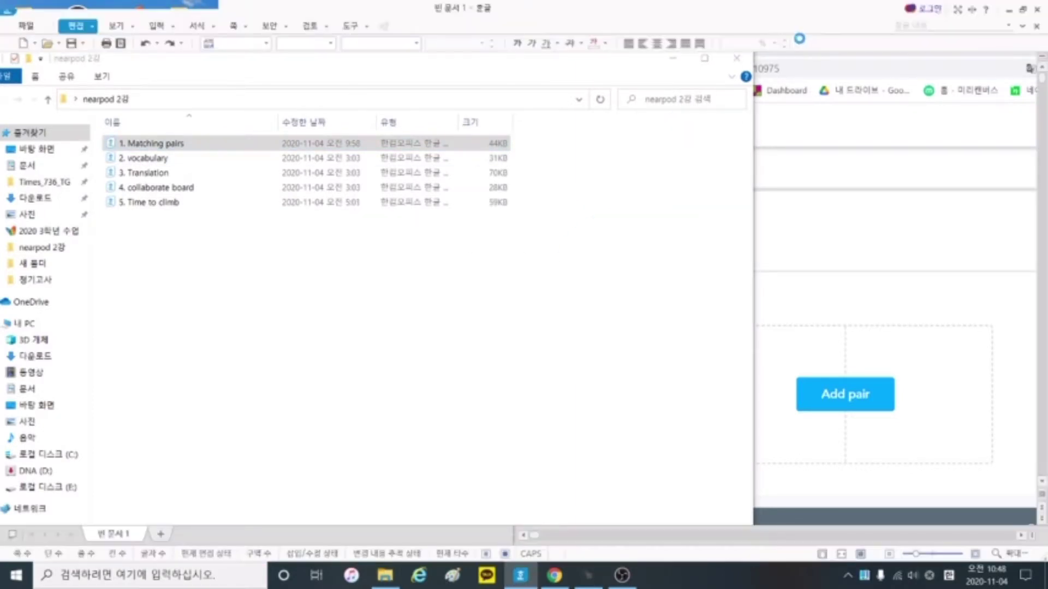
click(1022, 10)
drag(587, 20, 451, 36)
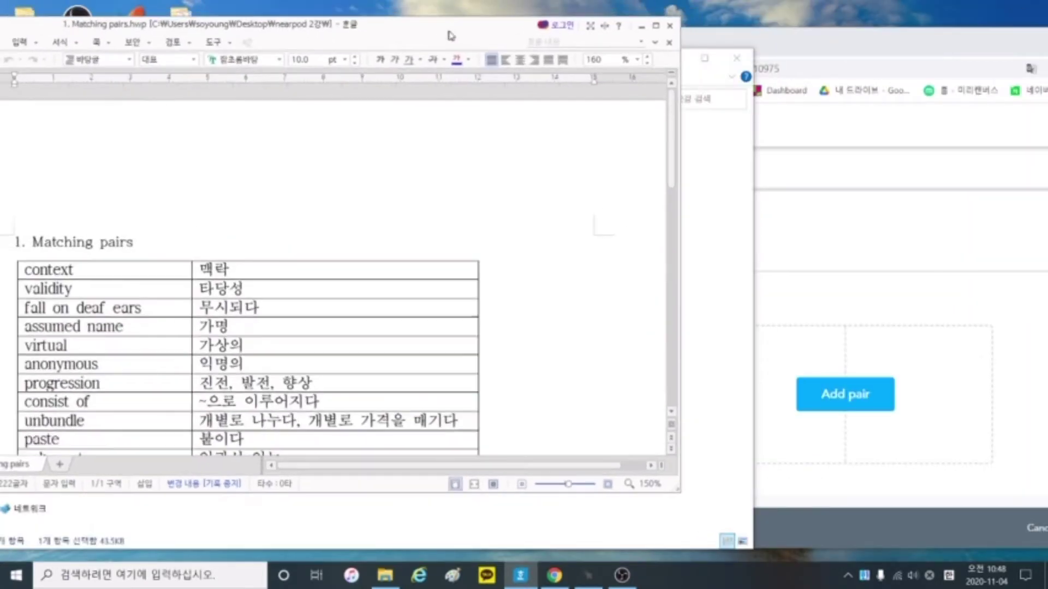
Back in Nearpod, add the first matching pair with the texts "context" and "맥락"
click(841, 290)
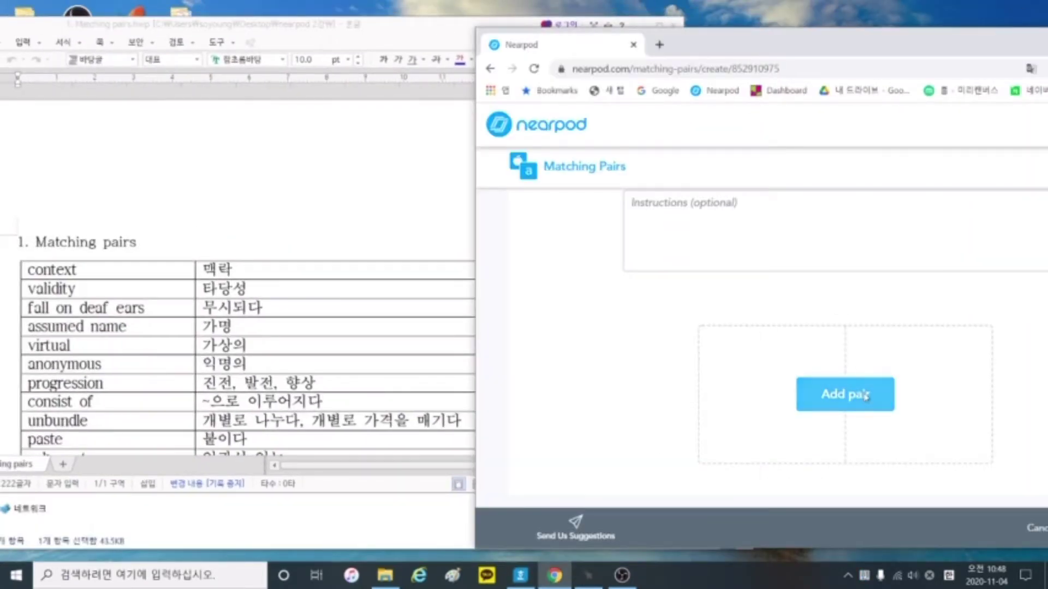
click(845, 394)
click(764, 288)
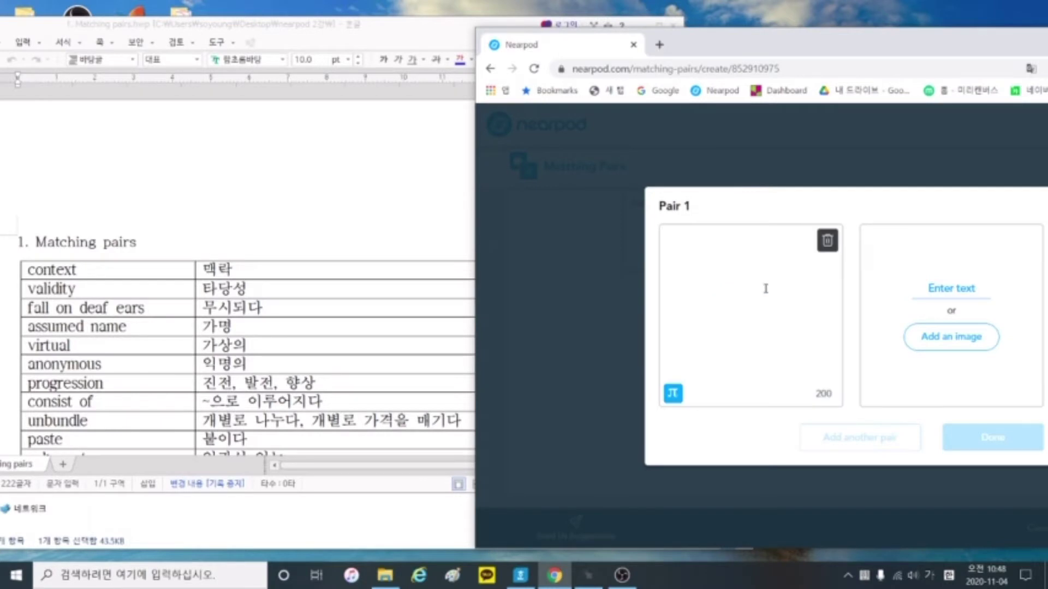
key(Hangul)
text(context)
click(978, 283)
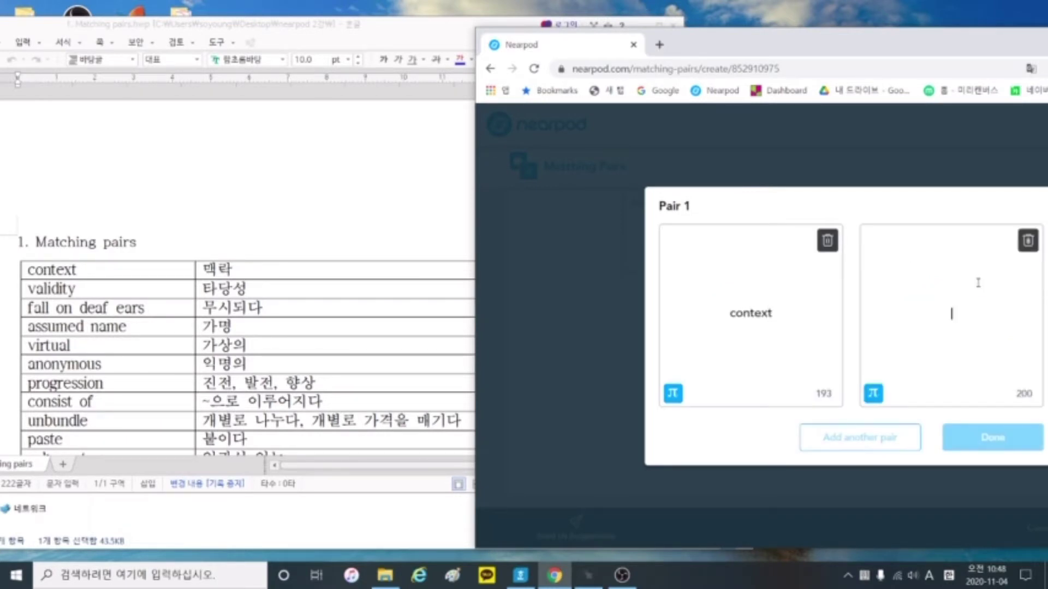
key(Hangul)
text(매ㄱ락)
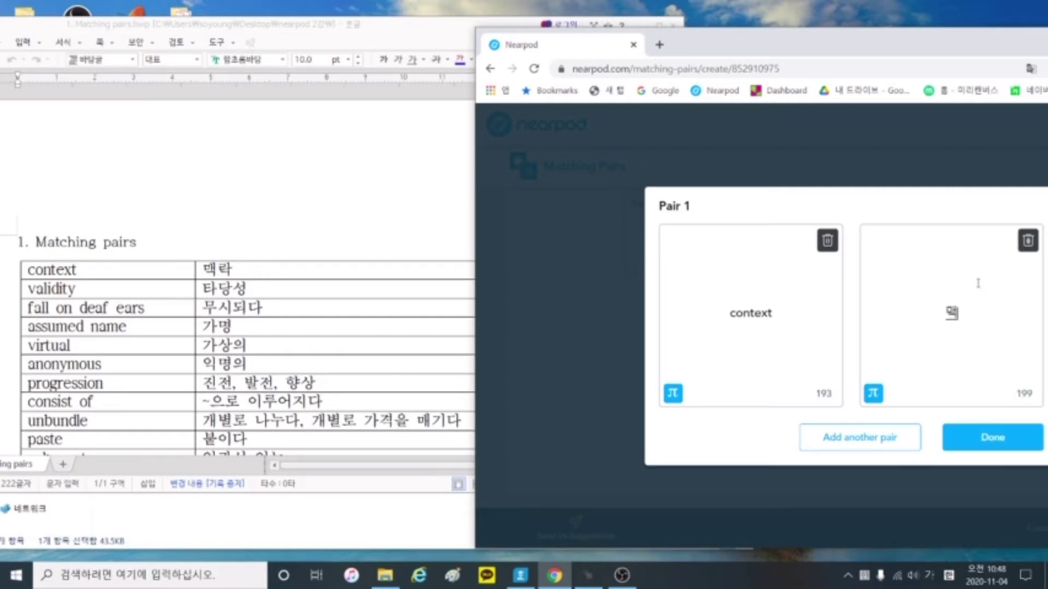
click(997, 445)
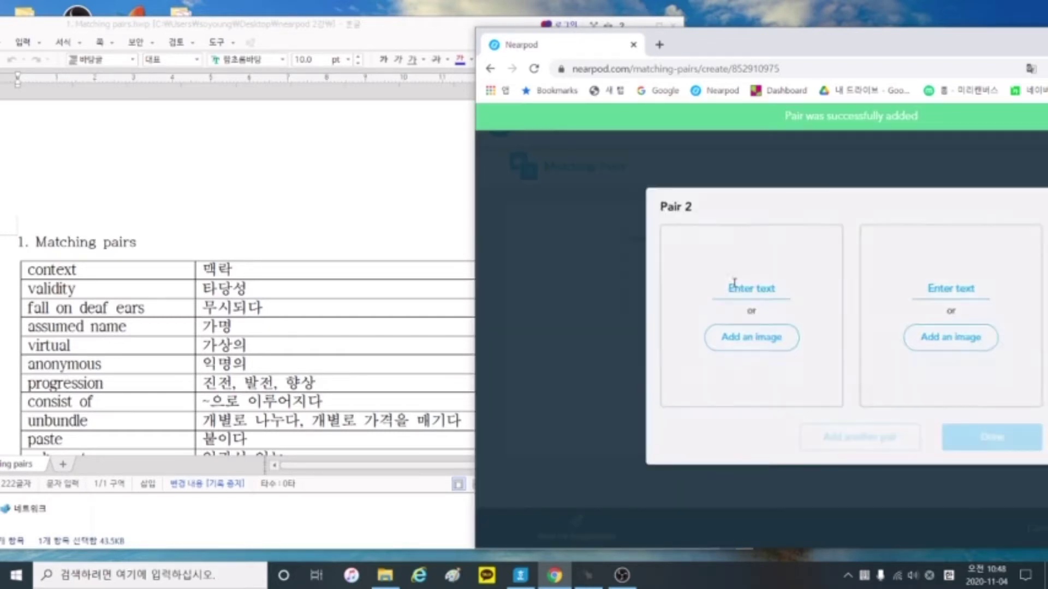
Fill in the second matching pair with "validity" and "타당성" and finish adding it
click(782, 296)
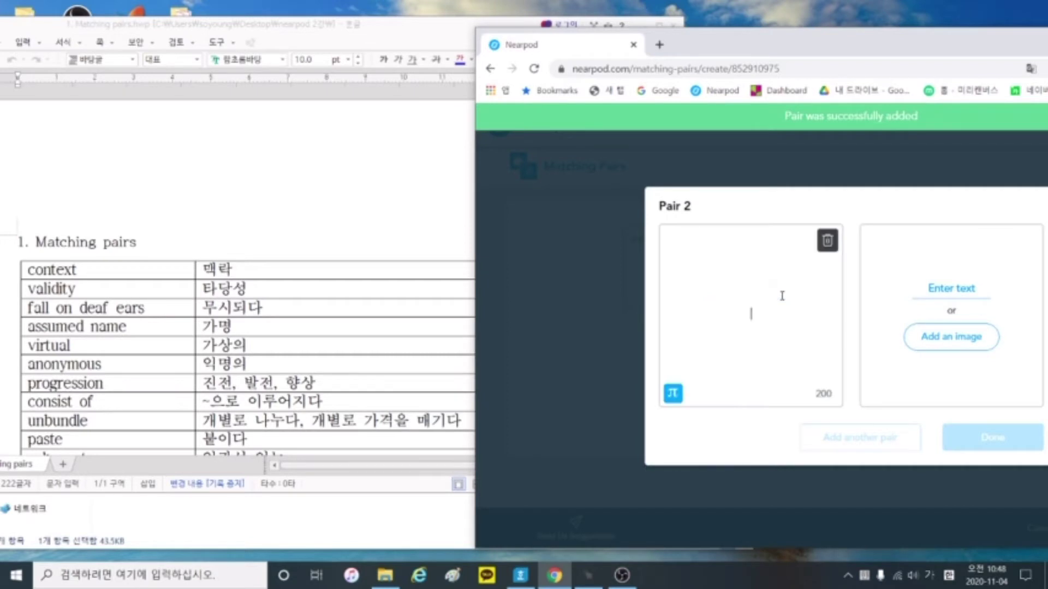
text(ㅍㅁ)
key(BackSpace)
key(BackSpace)
key(Hangul)
text(val)
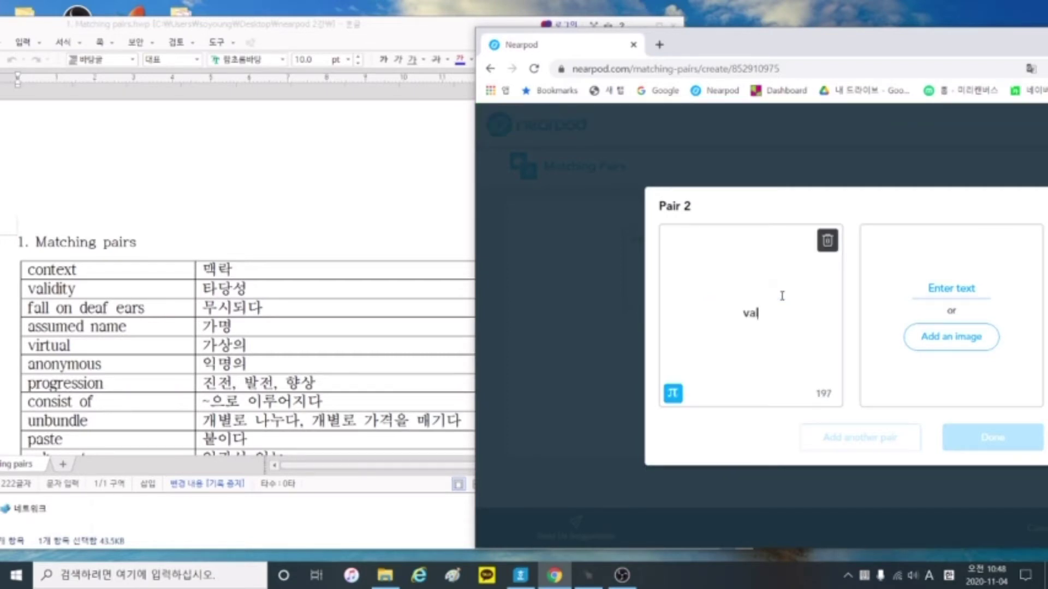
text(idity)
click(973, 290)
text(x)
key(BackSpace)
key(Hangul)
text(타당성)
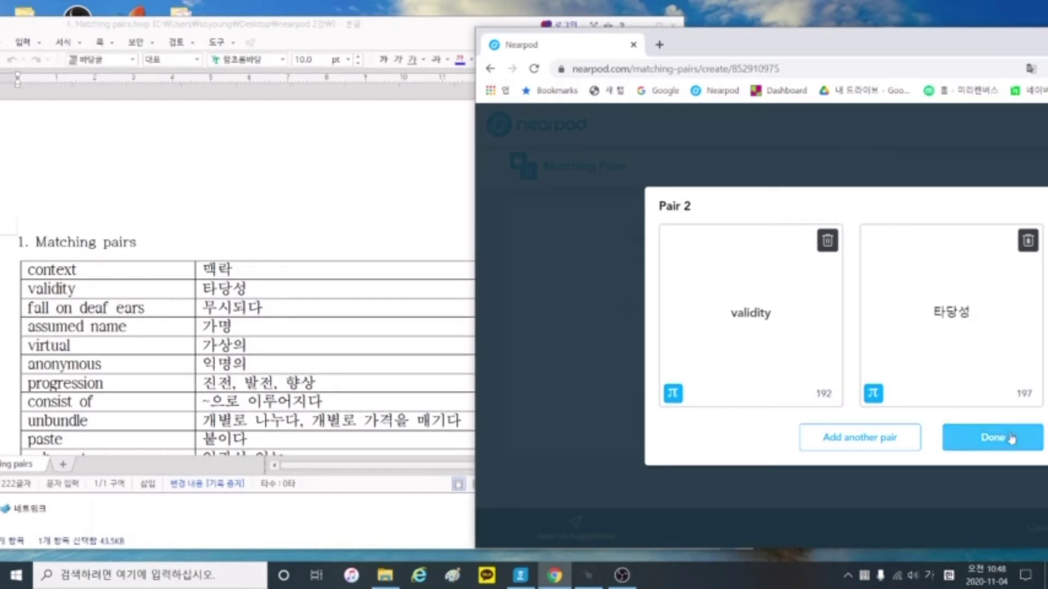
click(949, 431)
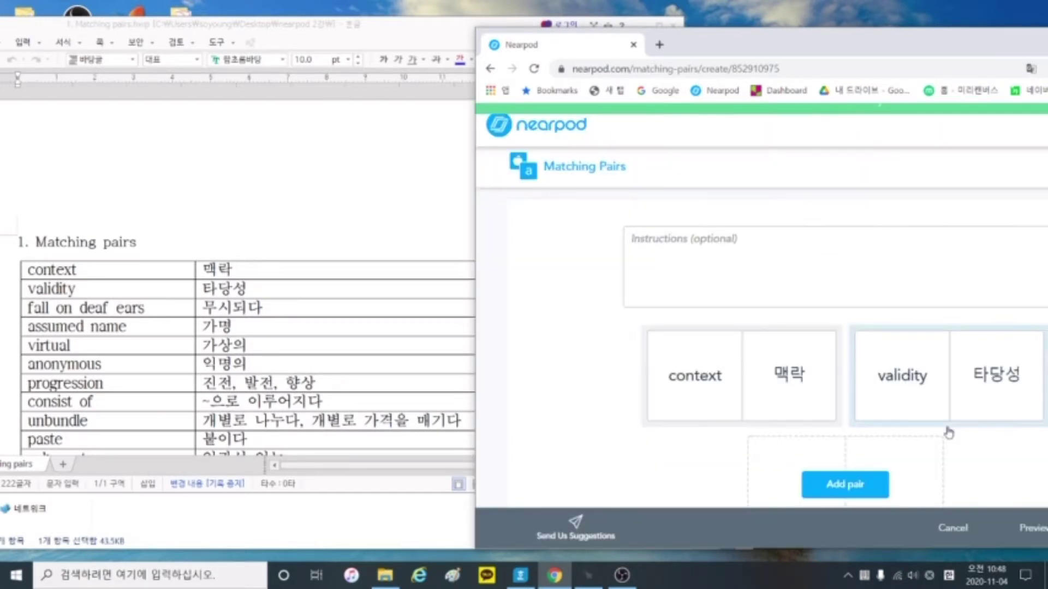
Create the third matching pair with the texts "fall on deaf ears" and "무시되다"
click(861, 478)
click(780, 291)
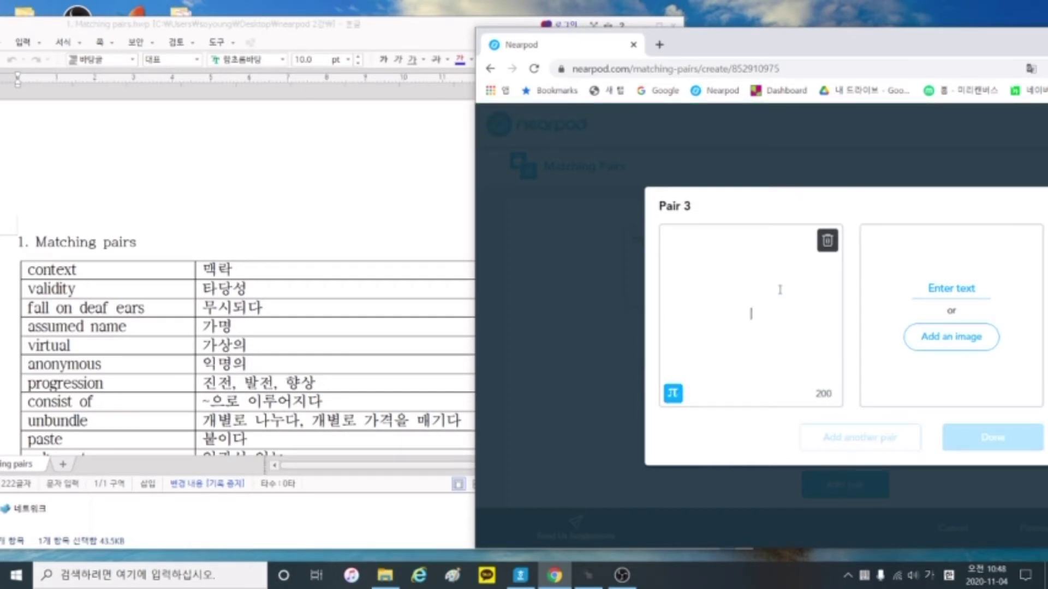
text(ㄹ)
key(BackSpace)
key(Hangul)
text(fall on deaf ears)
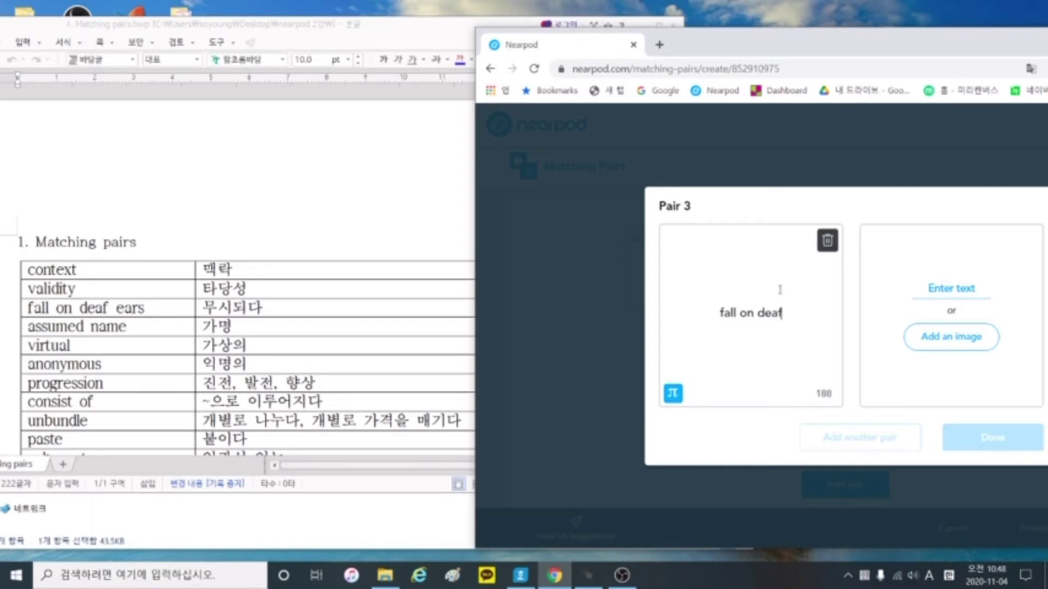
key(Hangul)
click(965, 286)
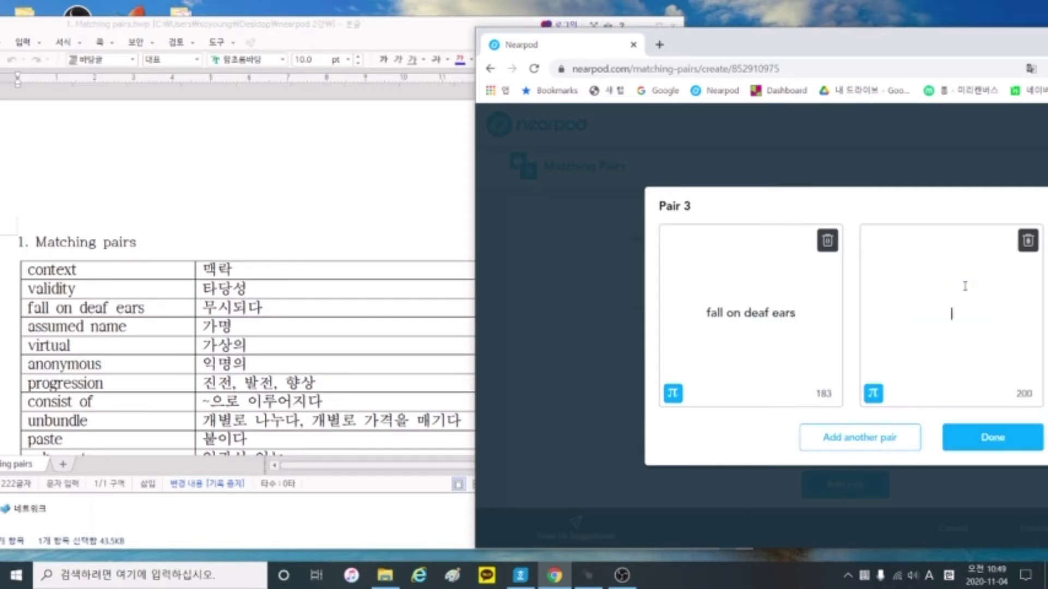
text(무시되다)
click(959, 426)
Fill in the fourth matching pair with "assumed name" and "가명"
click(958, 424)
key(Hangul)
text(assumed name)
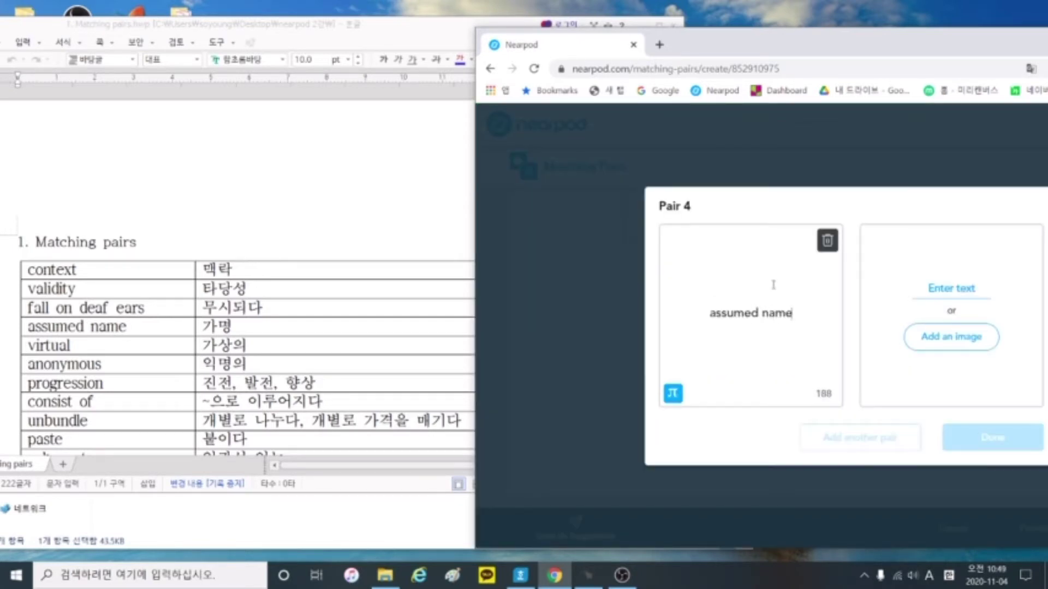
click(957, 296)
key(Hangul)
text(개)
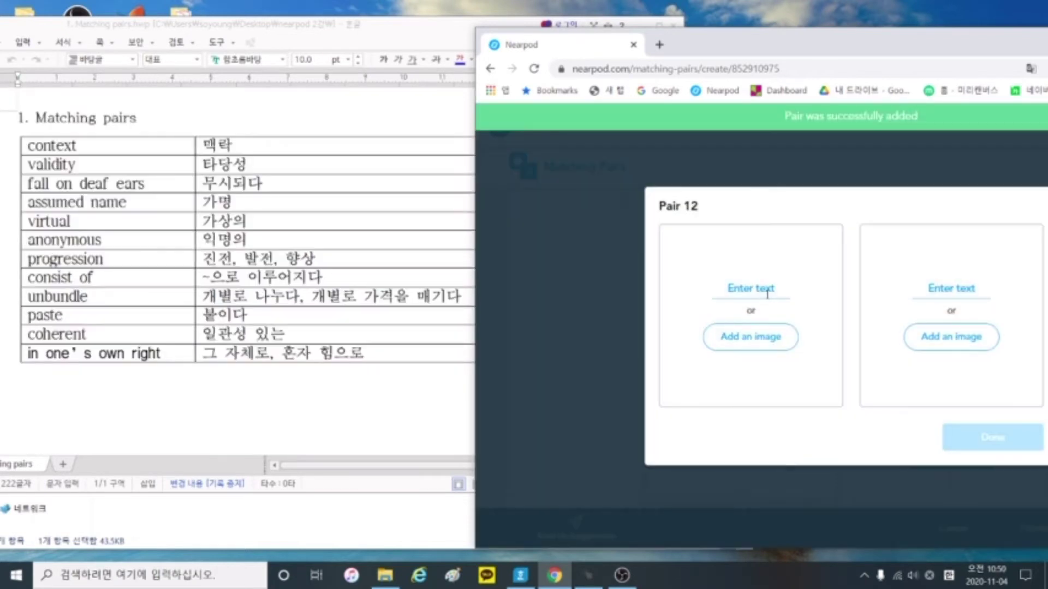
Fill in the twelfth matching pair with "in one's own right" and "그 자체로 혼자 힘으로", and finish adding pairs
click(768, 294)
text(in one's own right)
click(952, 289)
key(Hangul)
text(그 자체로)
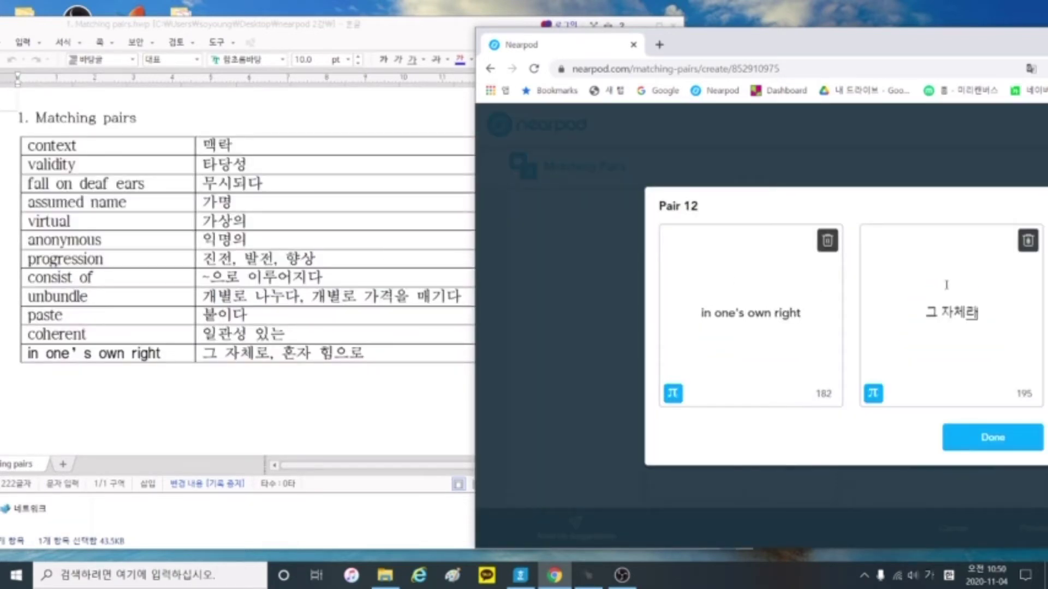
key(Return)
text(혼자 힘으로)
click(994, 445)
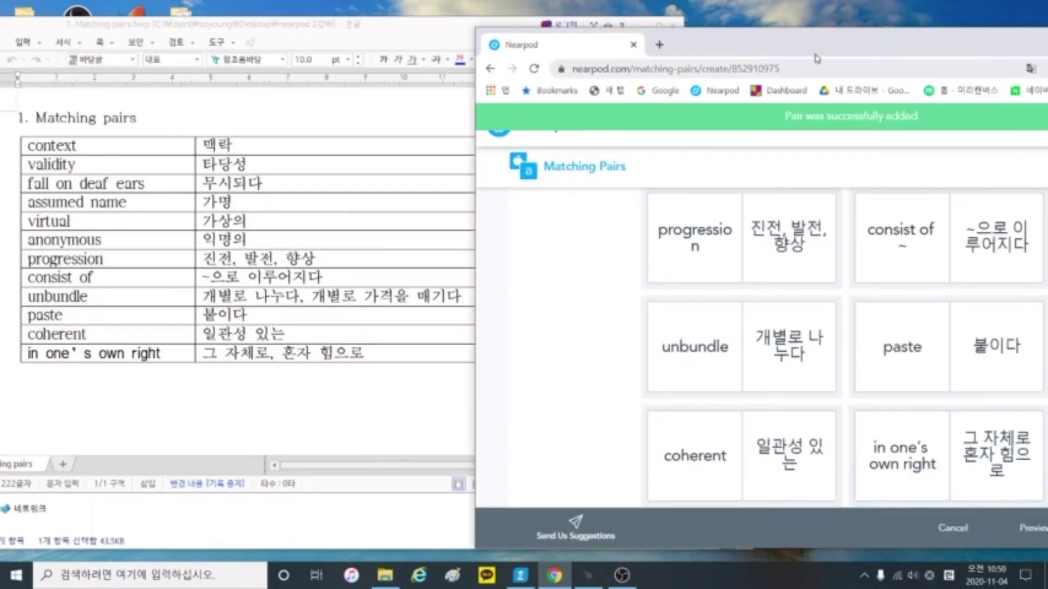
Move the browser window so it is fully visible, review the entered pairs and save the Matching Pairs activity
drag(819, 44, 626, 27)
scroll(819, 306, down, 1)
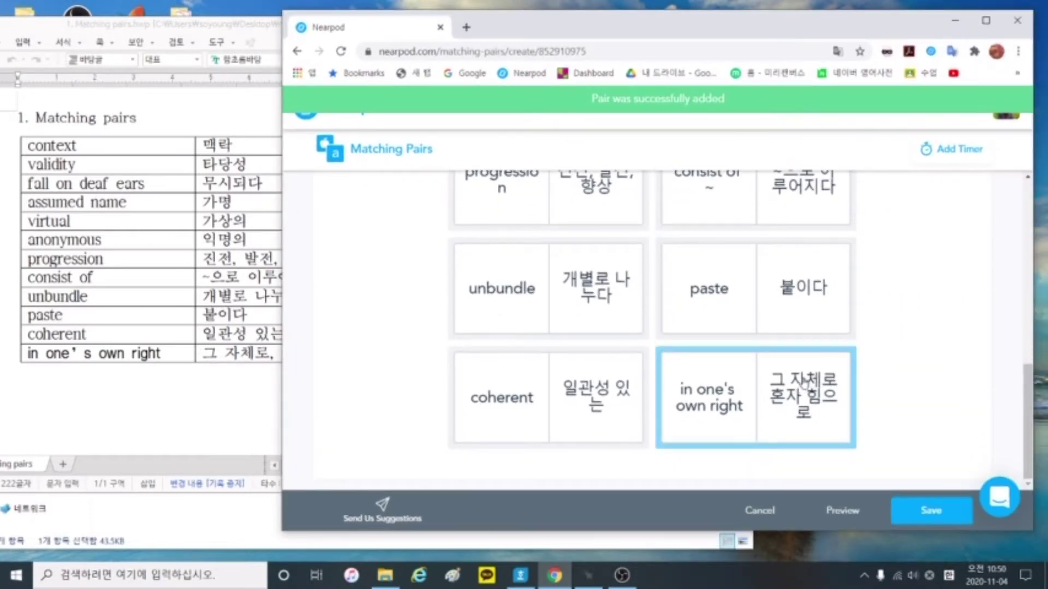
scroll(752, 370, up, 10)
scroll(753, 369, down, 10)
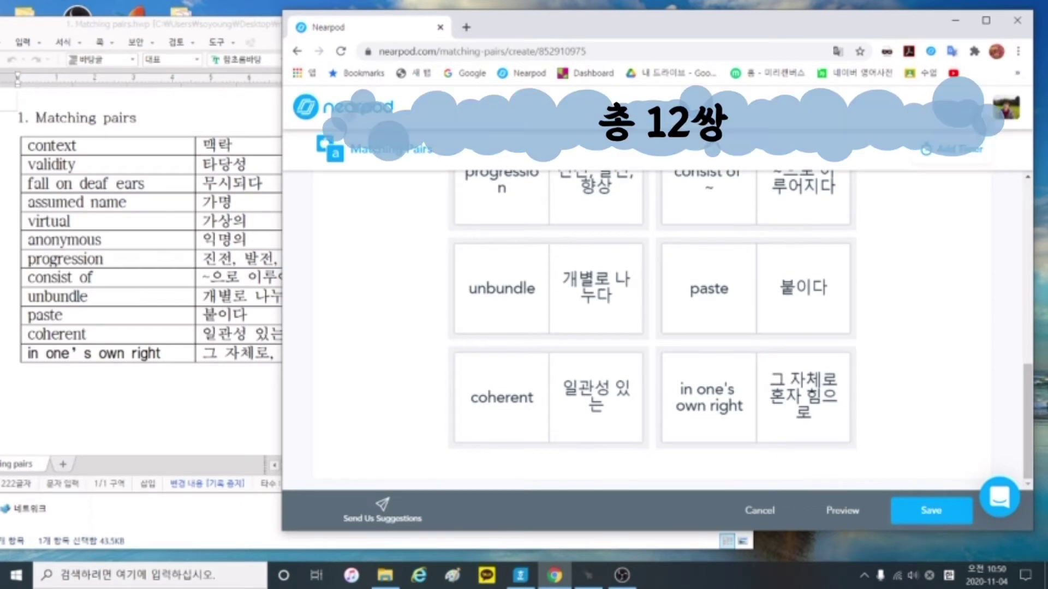
click(936, 514)
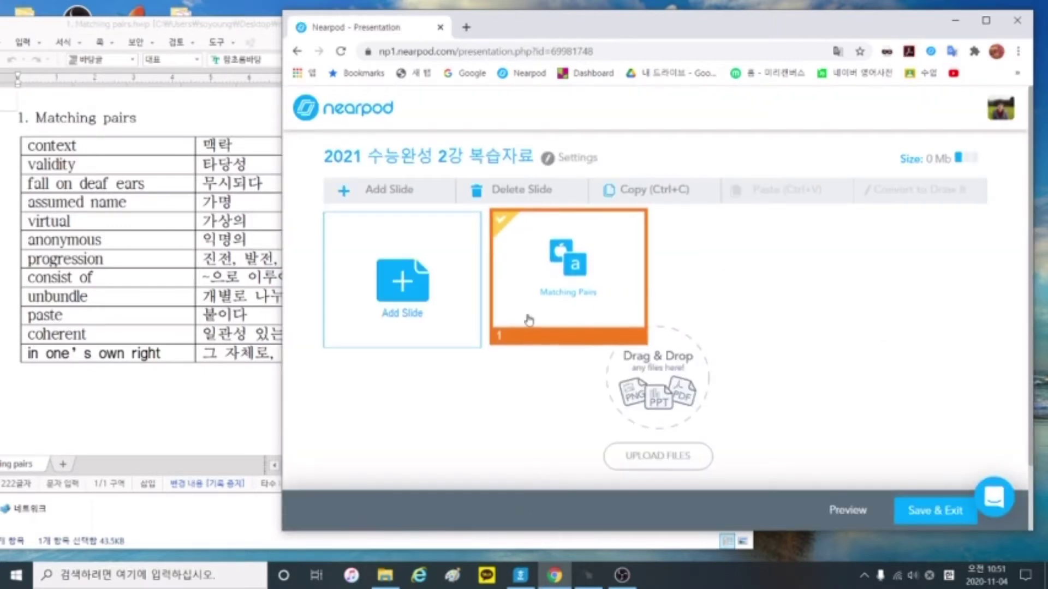
Try the activity in the student preview by matching "validity" with "타당성" and "paste" with "붙이다", then close the preview
click(855, 509)
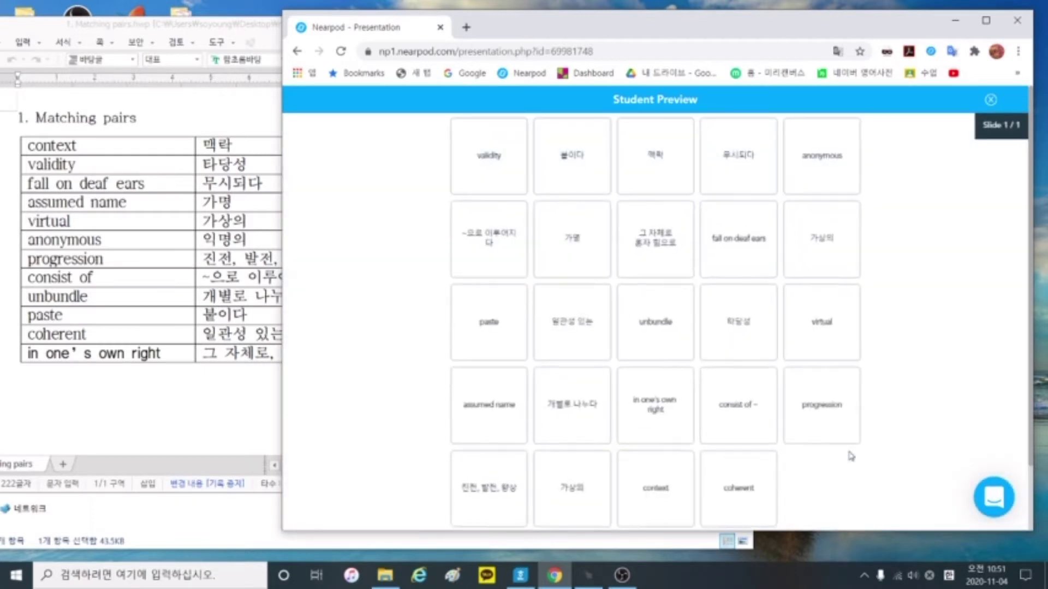
click(489, 144)
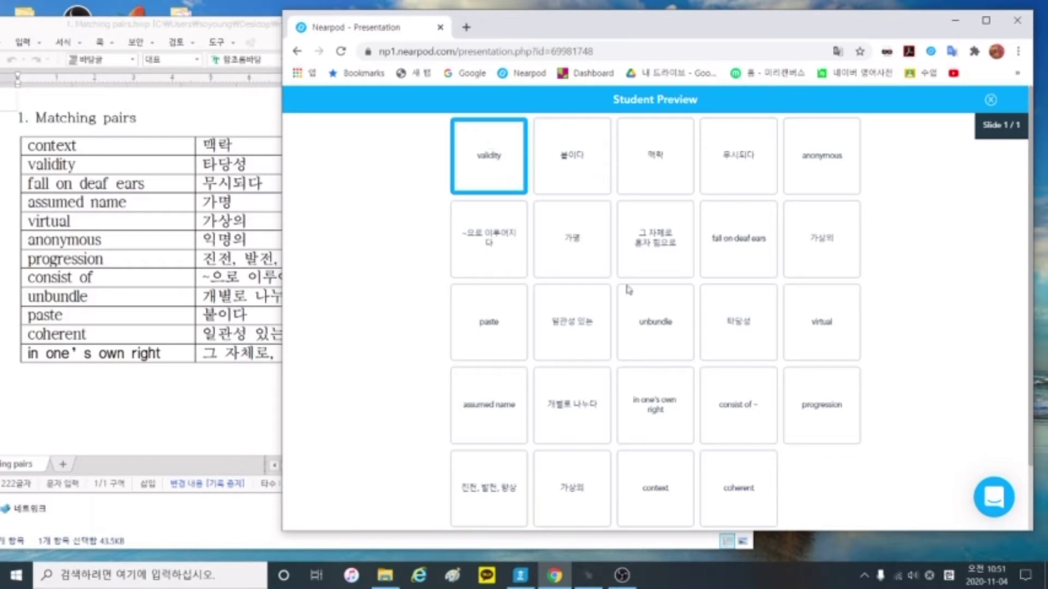
click(752, 319)
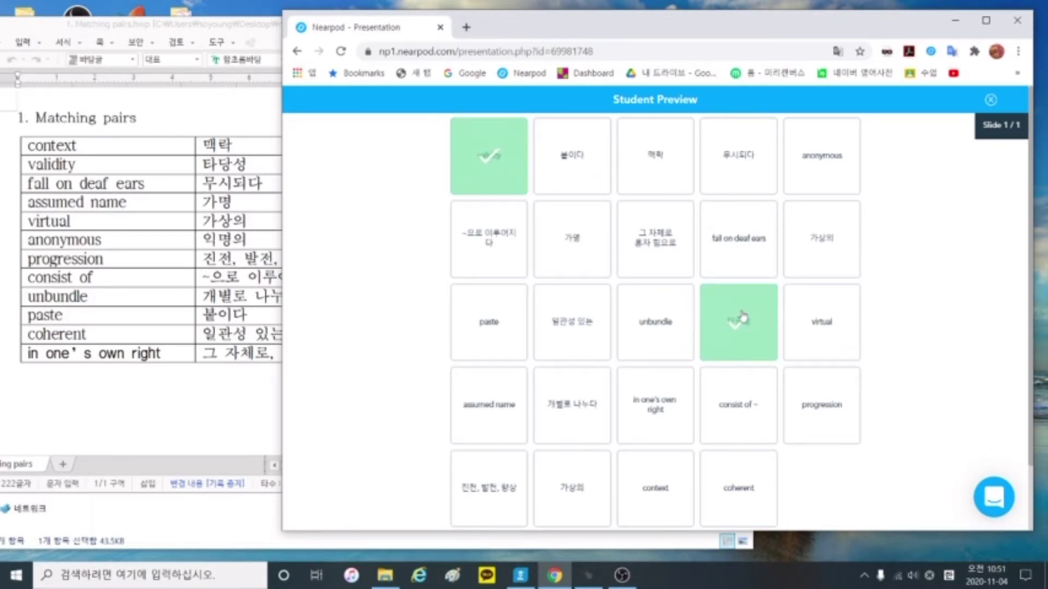
click(497, 343)
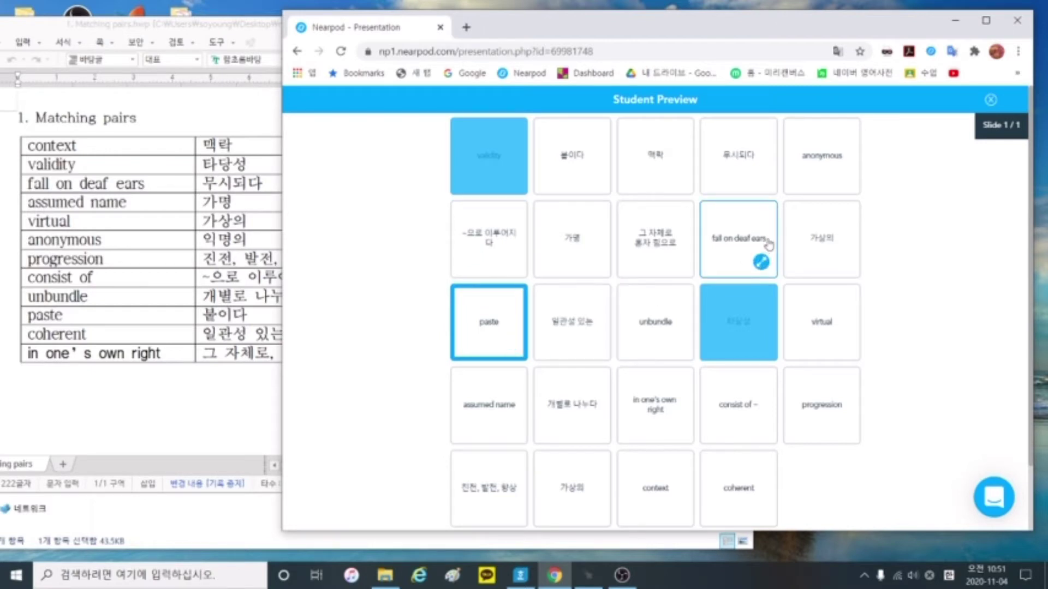
click(600, 161)
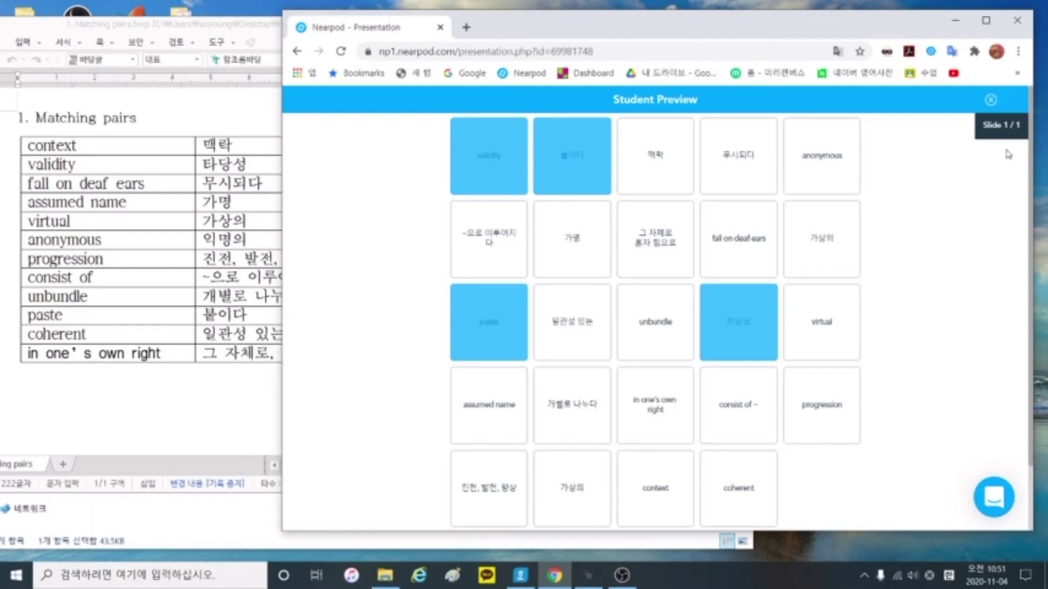
click(990, 100)
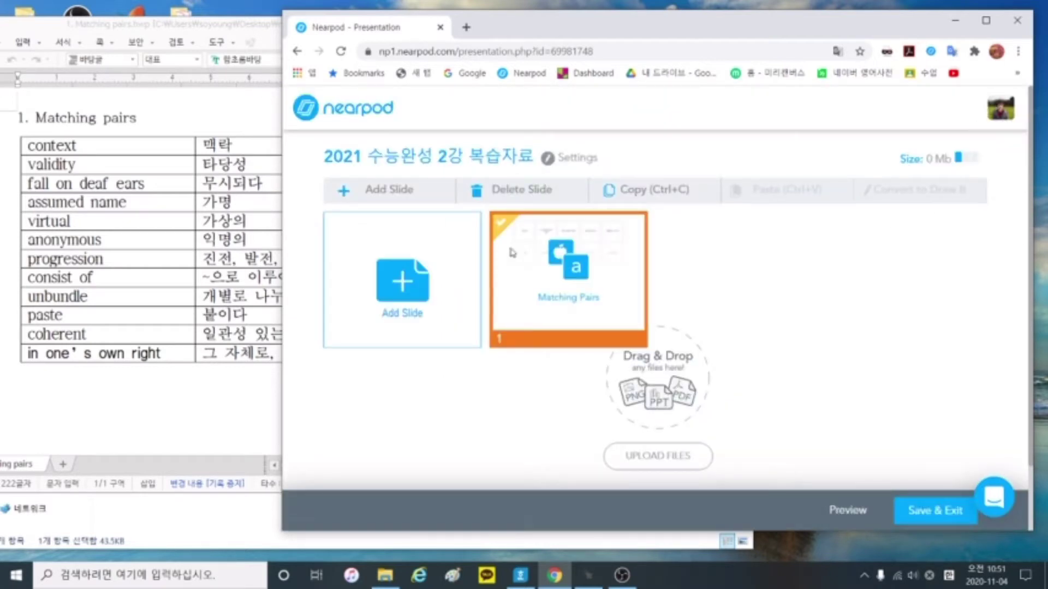
Reopen the Matching Pairs activity, add an activity timer of 01:30 and save it
click(512, 251)
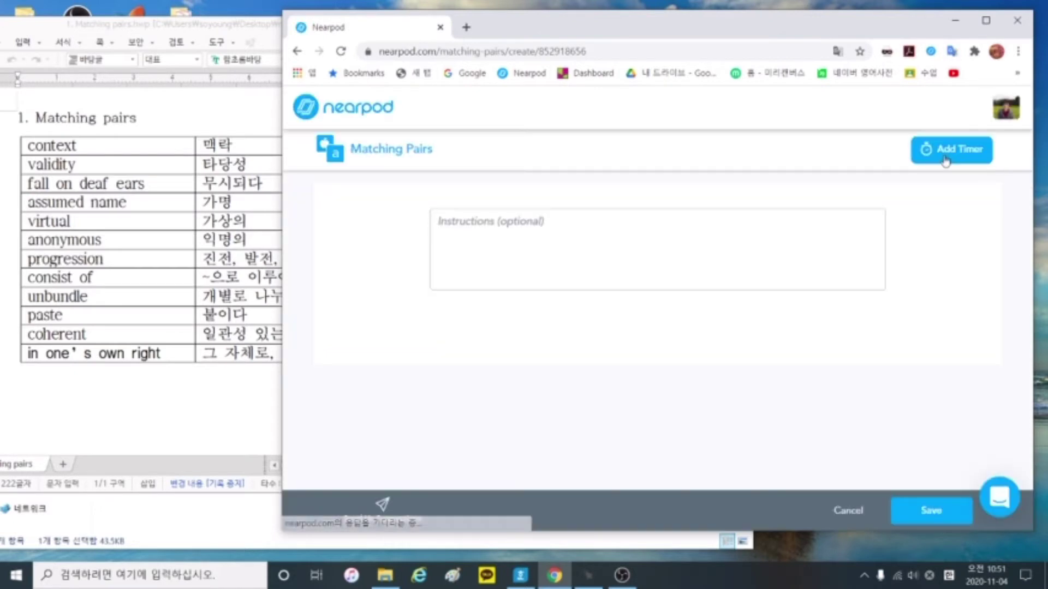
click(945, 159)
click(637, 317)
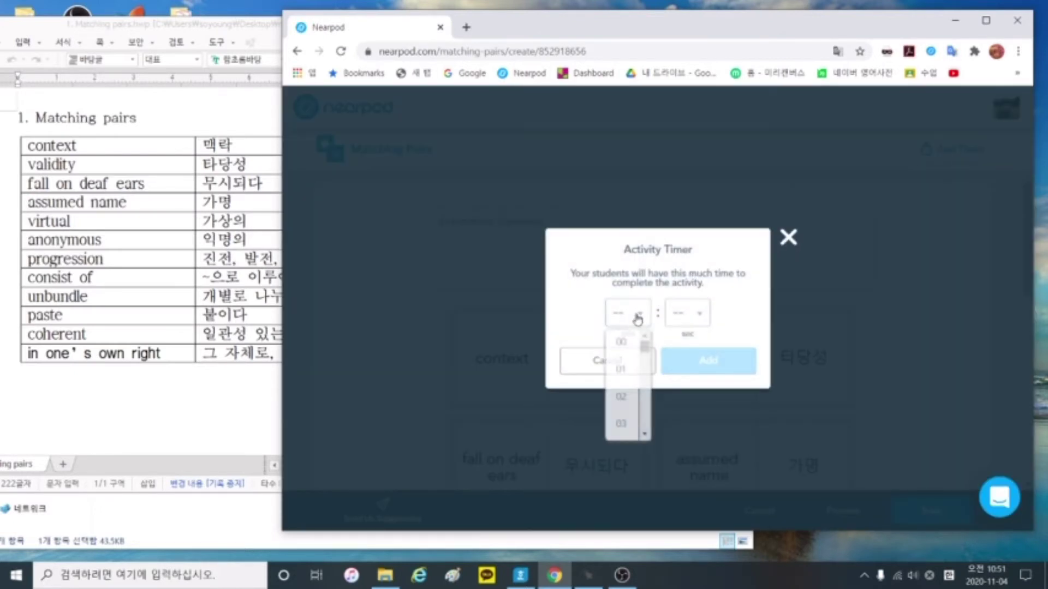
click(622, 369)
click(698, 315)
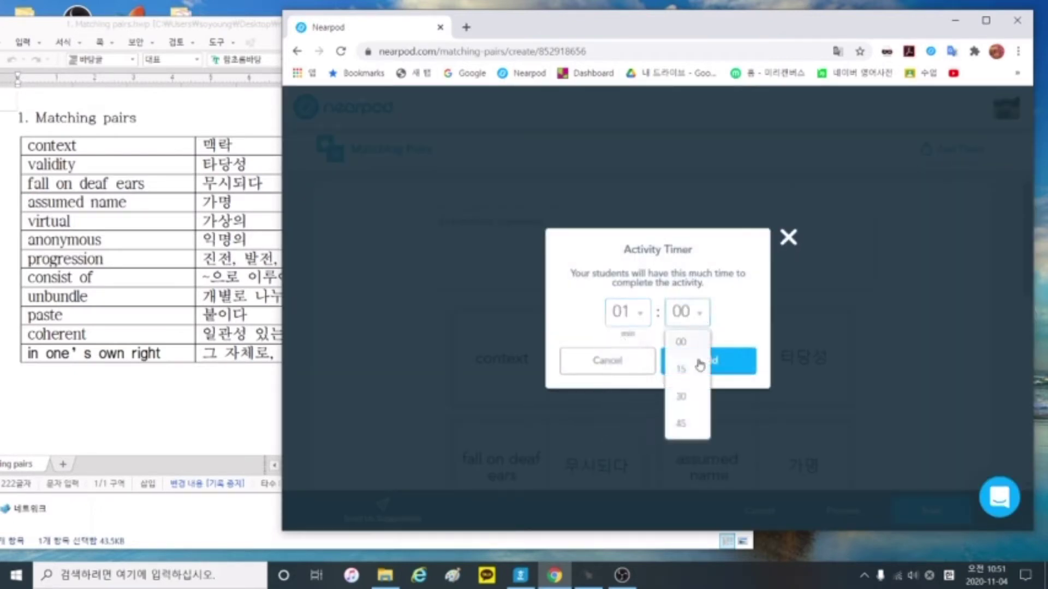
click(691, 397)
click(726, 363)
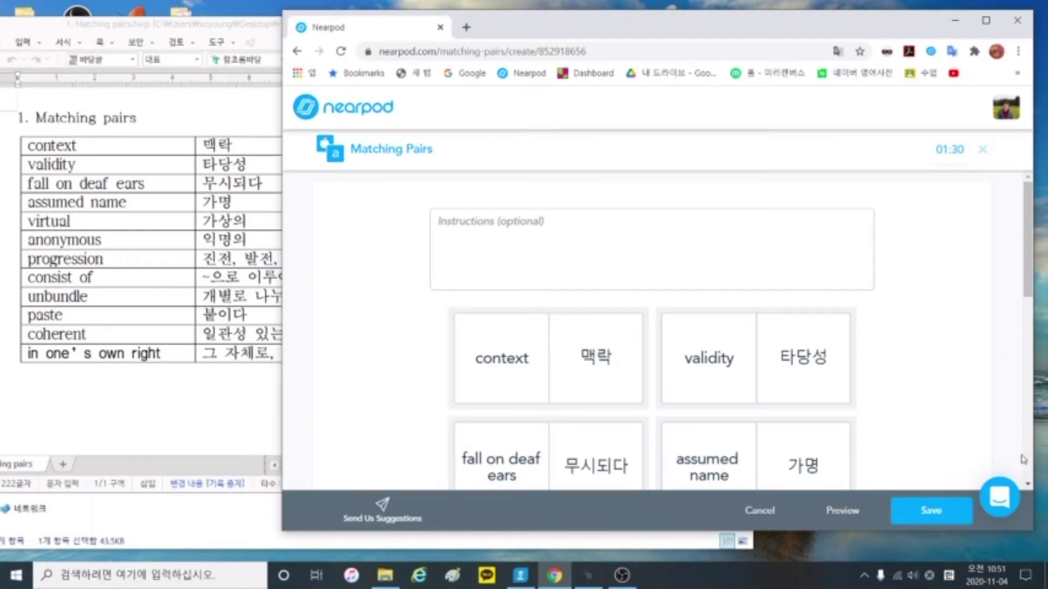
click(942, 511)
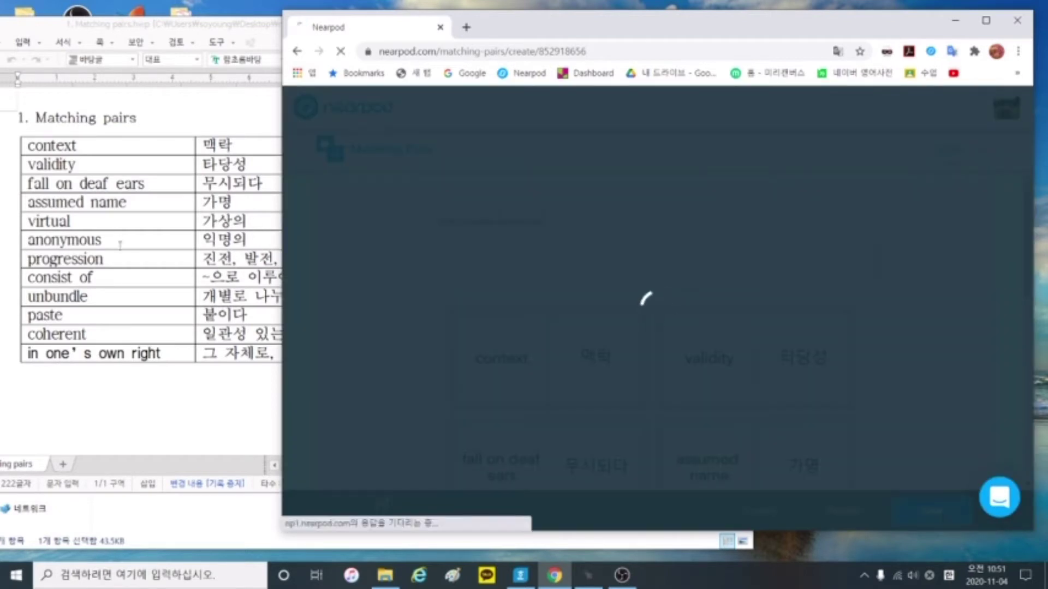
Close the "1. Matching pairs" document and add a new content slide to the lesson
click(154, 416)
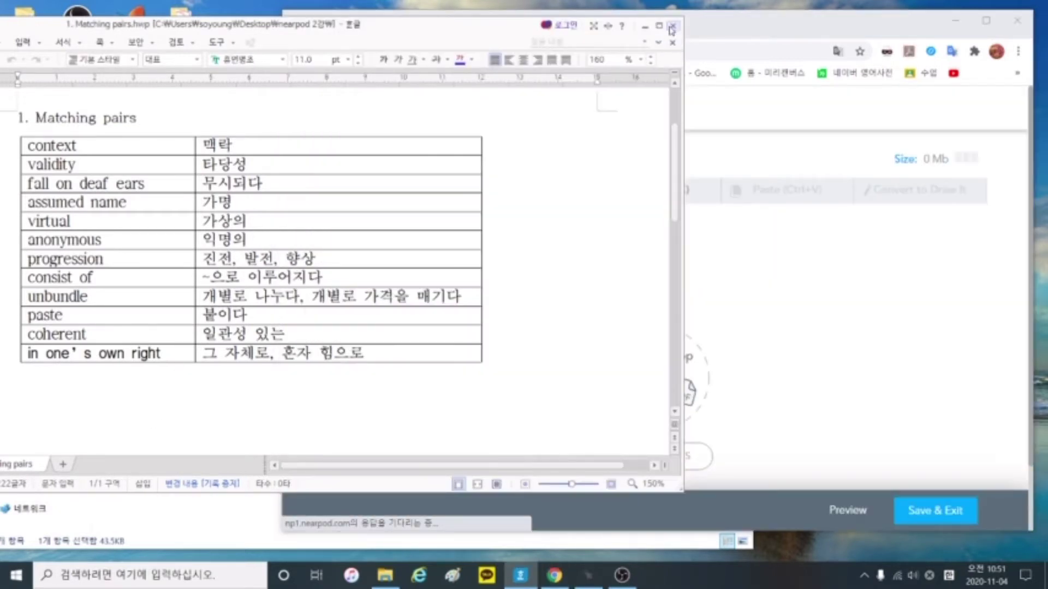
click(671, 26)
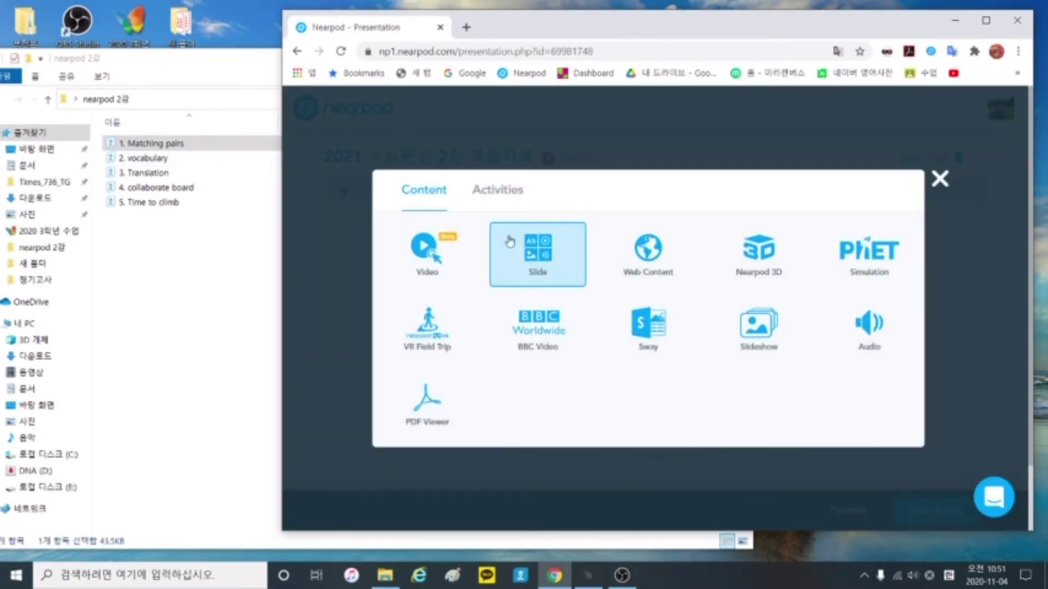
click(556, 252)
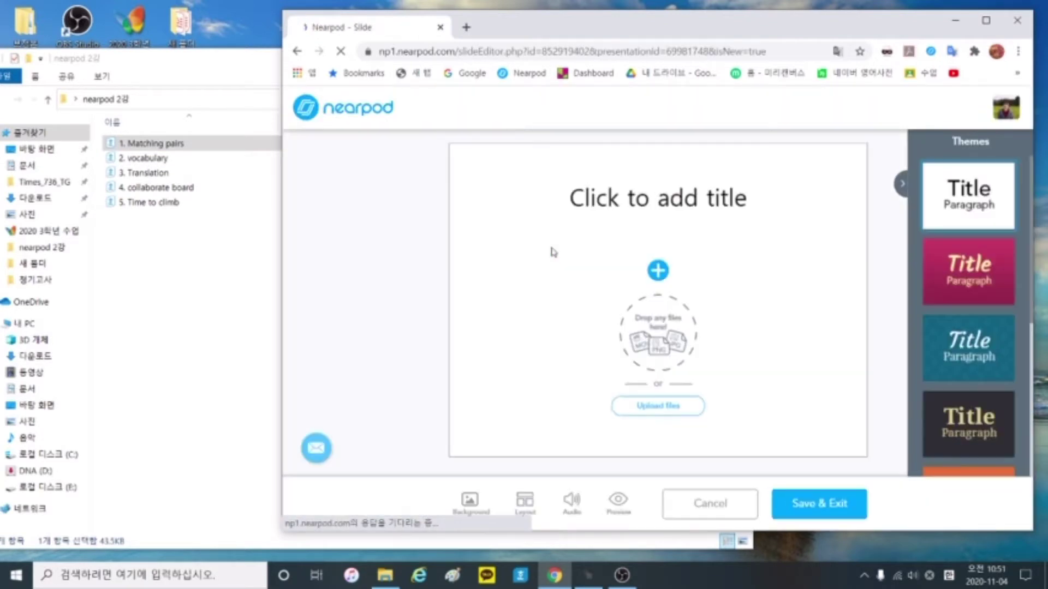
click(658, 271)
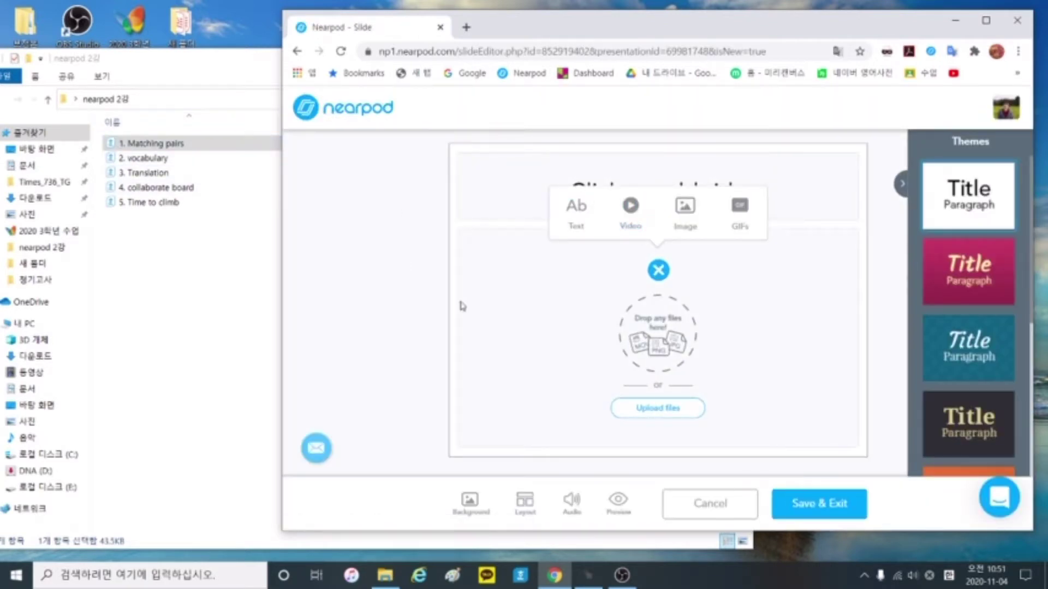
click(383, 256)
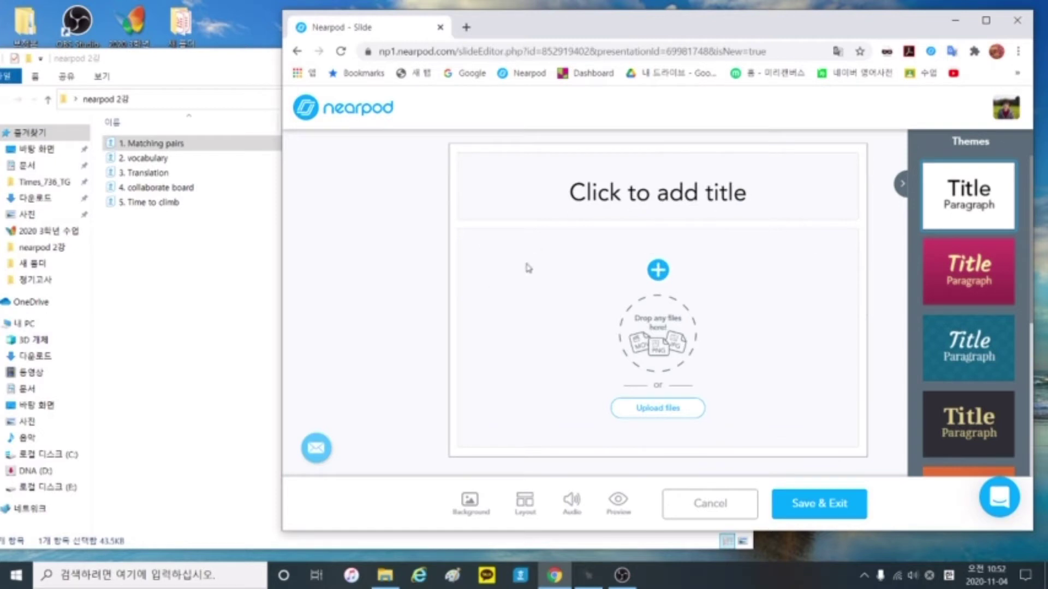
Open the document "2. vocabulary" from the folder and copy its heading "2-1 Vocabulary" into the new slide's title
double_click(169, 158)
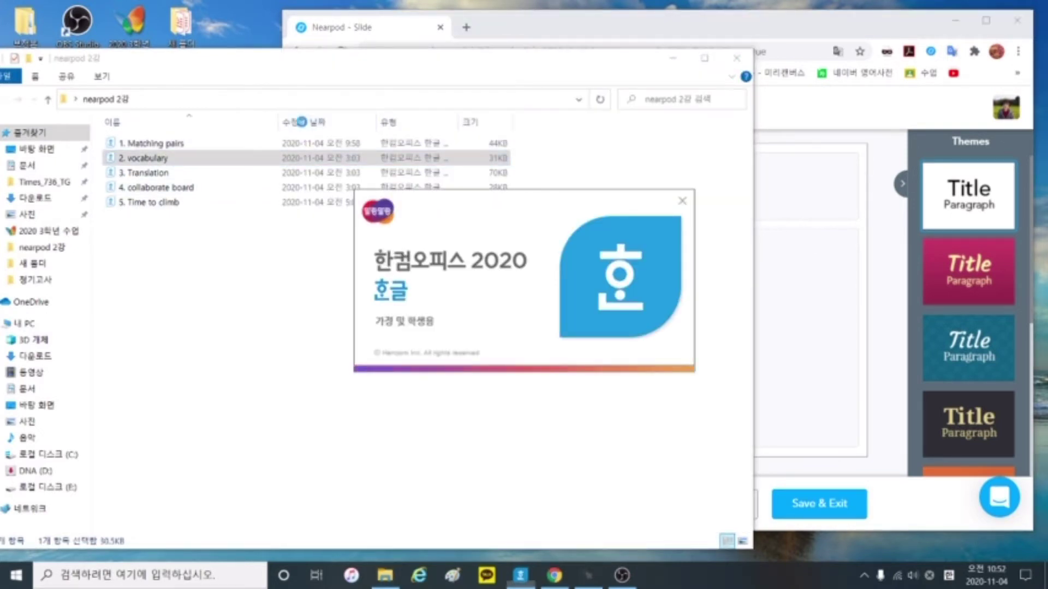
scroll(207, 171, up, 10)
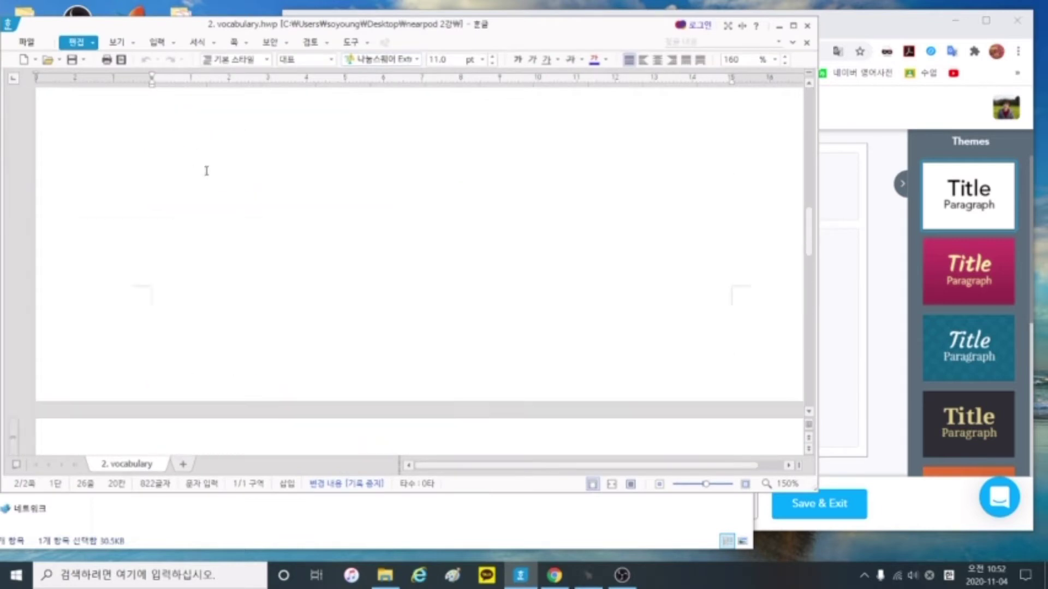
scroll(206, 171, up, 6)
click(130, 155)
key(ctrl+c)
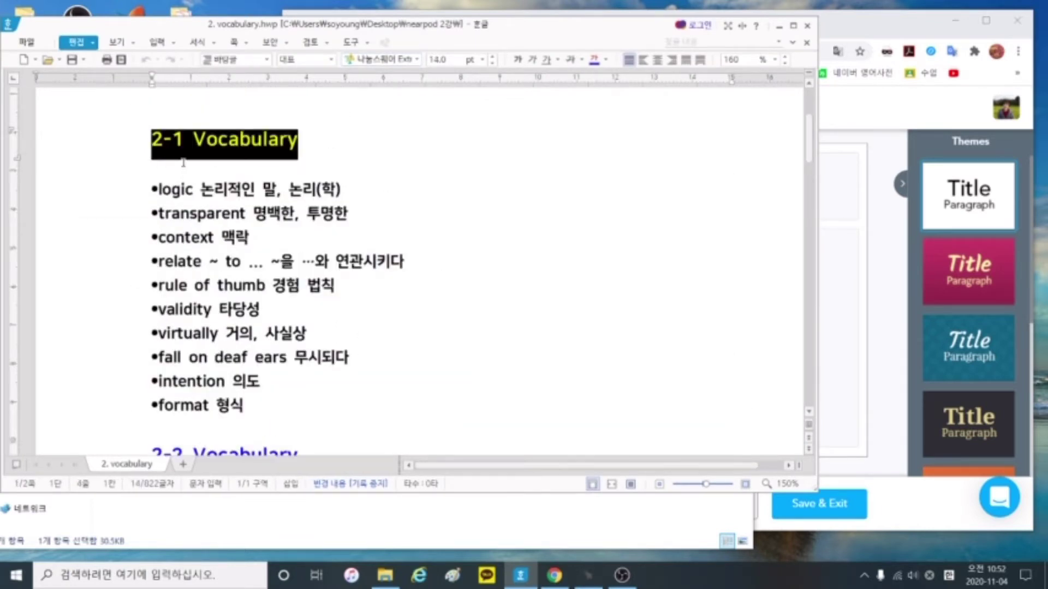
click(865, 321)
click(752, 194)
key(ctrl+v)
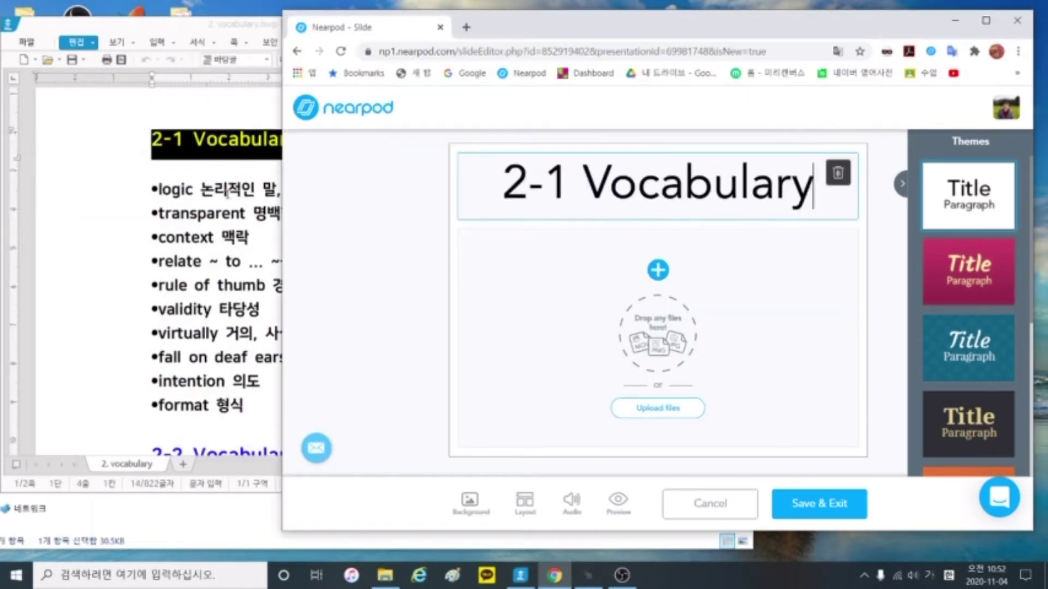
Copy the 2-1 word list from "logic" to "format" into the slide body as text and save the slide
click(200, 189)
drag(136, 189, 306, 403)
click(884, 380)
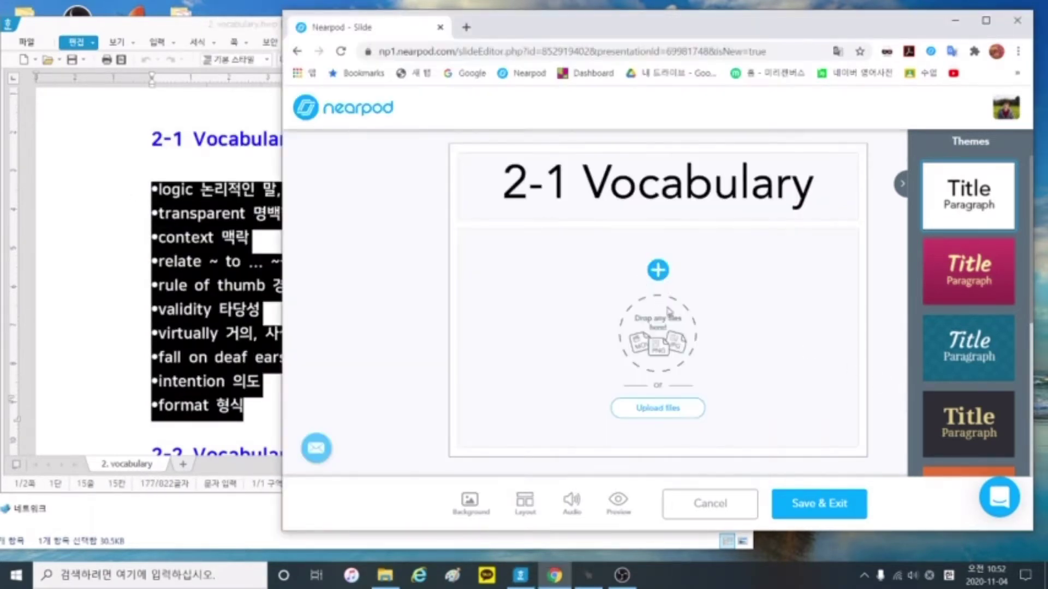
mouse_move(658, 271)
click(579, 220)
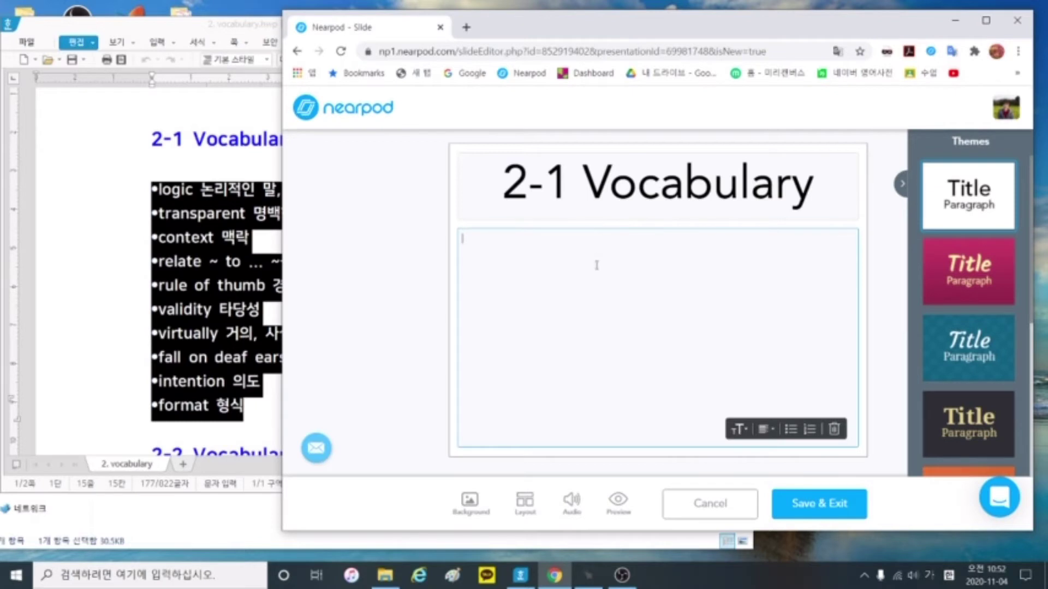
text(•logic 논리적인 말, 논리(학) •transparent 명백한, 투명한 •context 맥락 •relate ~ to ... ~을 ...와 연관시키다 •rule of thumb 경험 법칙 •validity 타당성 •virtually 거의, 사실상 •fall on deaf ears 무시되다 •intention 의도 •format 형식)
click(814, 508)
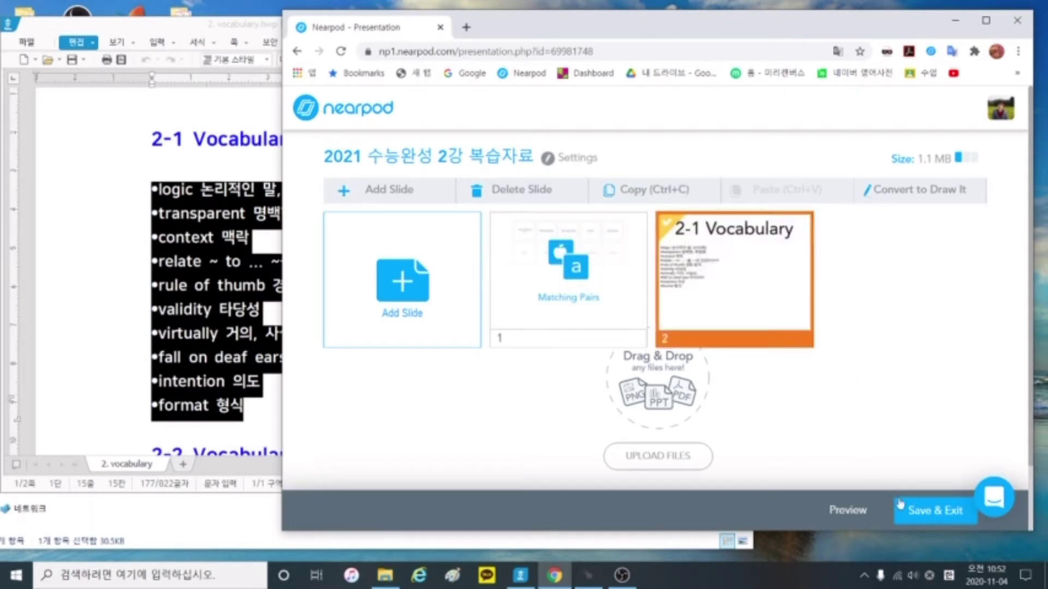
Preview the "2-1 Vocabulary" slide in the student view and select the word "logic" in its list
click(858, 511)
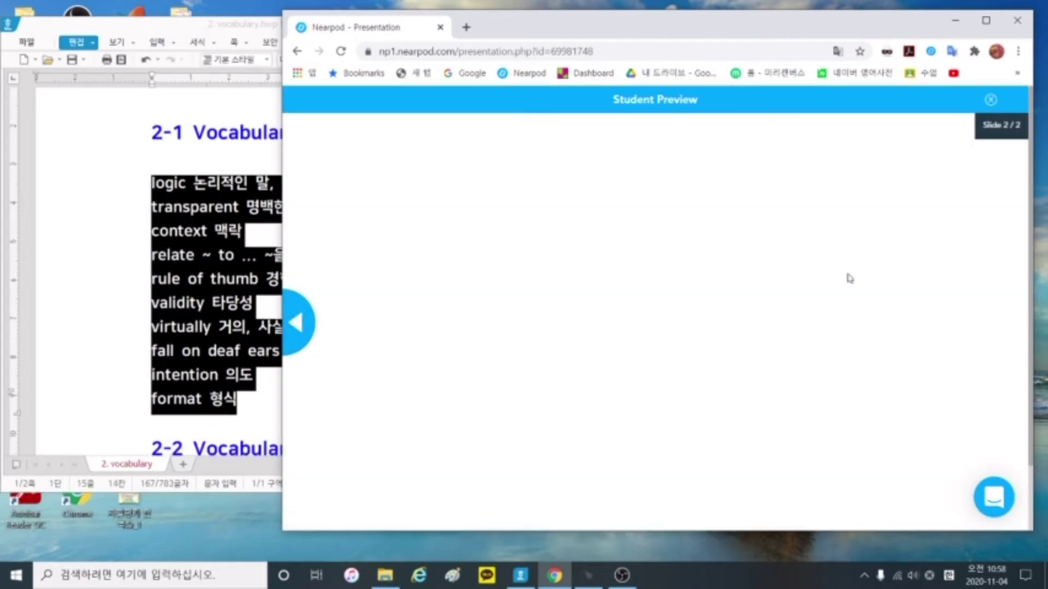
double_click(409, 240)
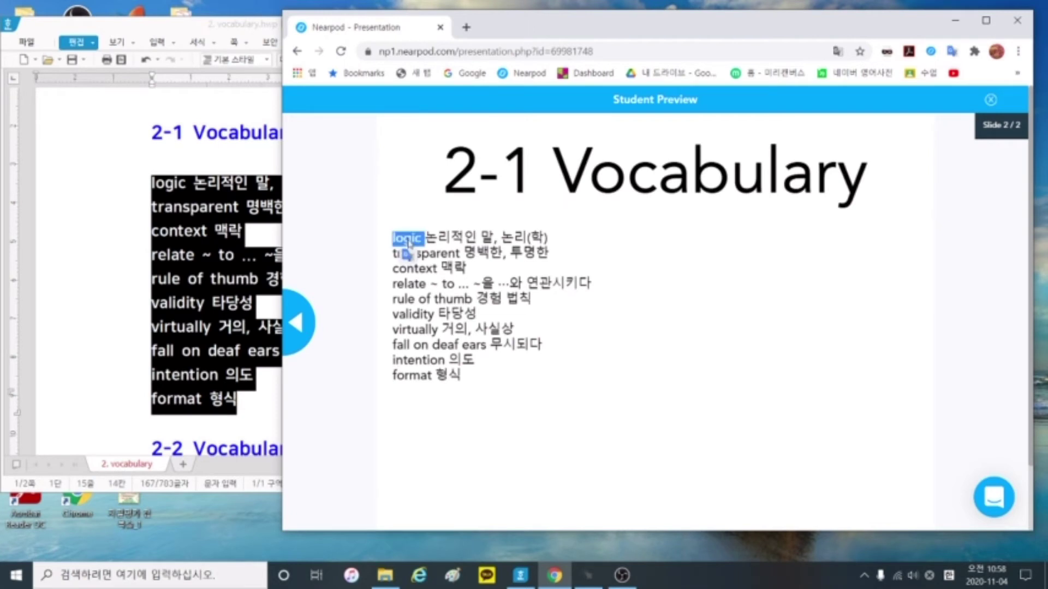
View the pop-up dictionary entry for "logic", dismiss it and close the student preview
click(407, 255)
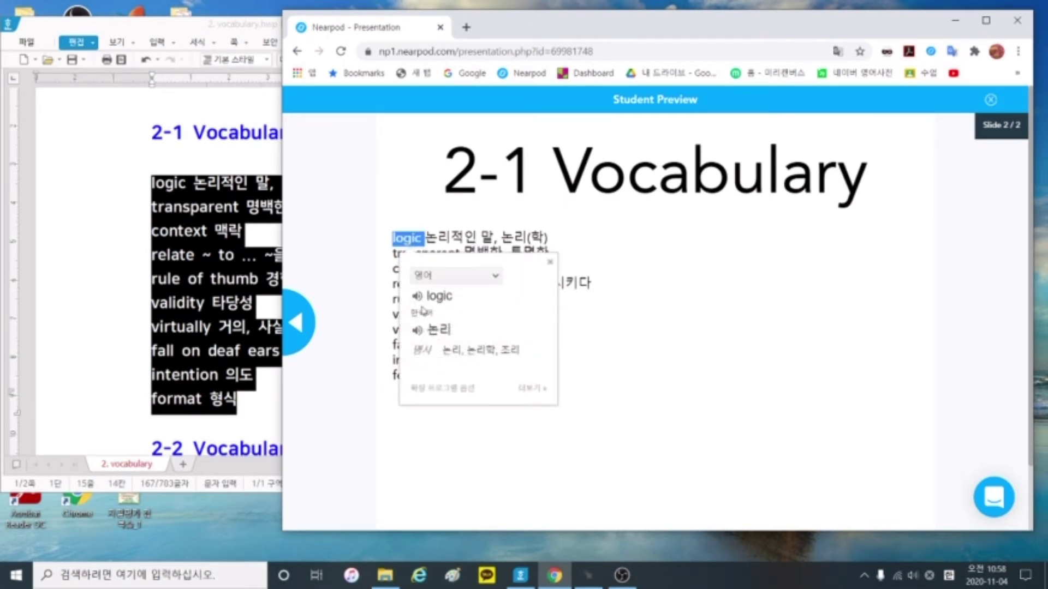
click(550, 264)
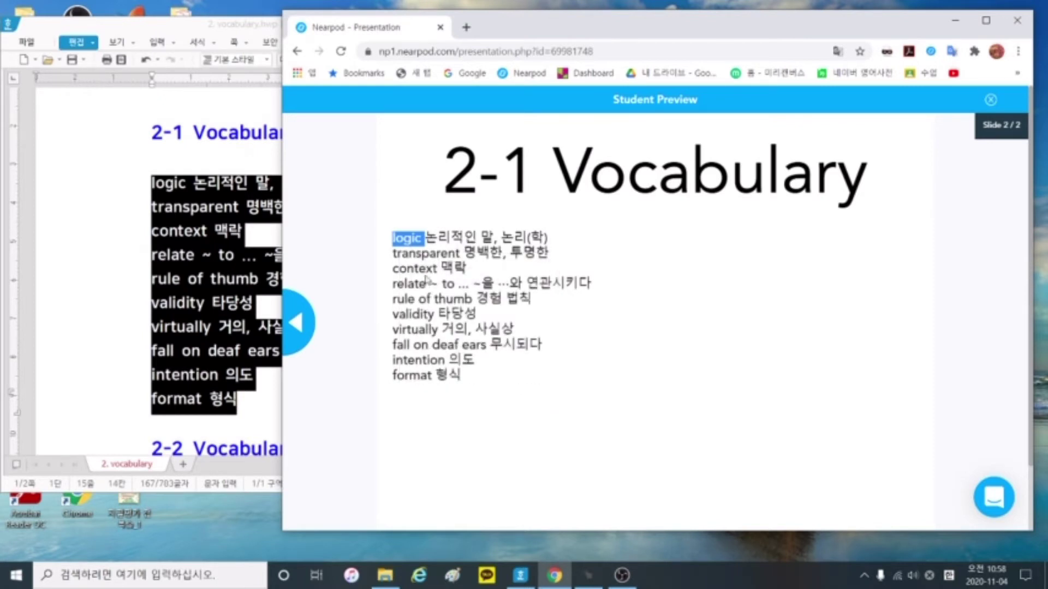
click(991, 99)
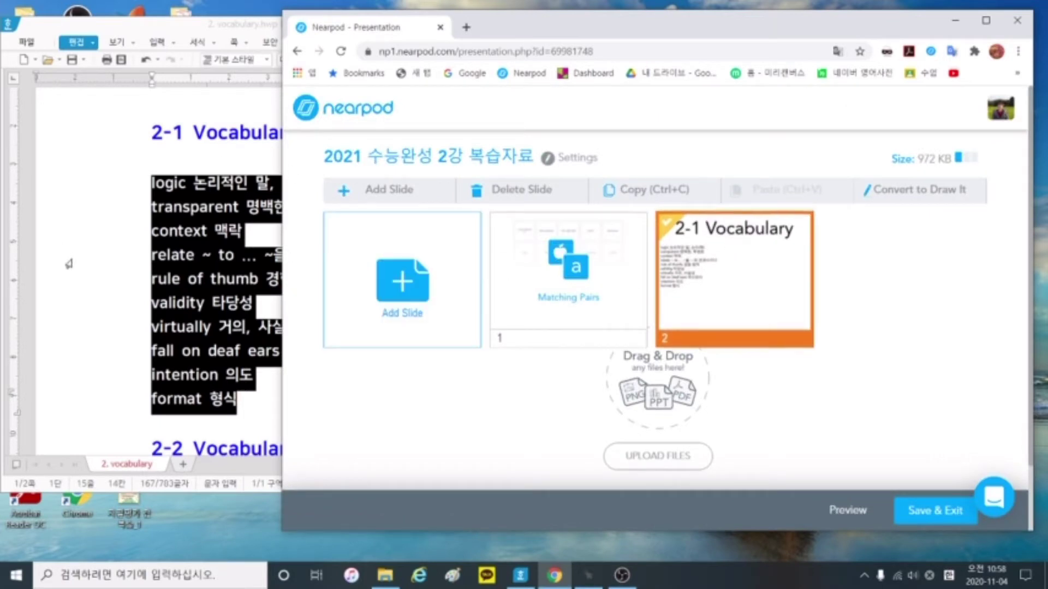
Look through the word lists in the "2. vocabulary" document and minimize the document
scroll(178, 323, down, 4)
click(177, 323)
scroll(177, 323, down, 6)
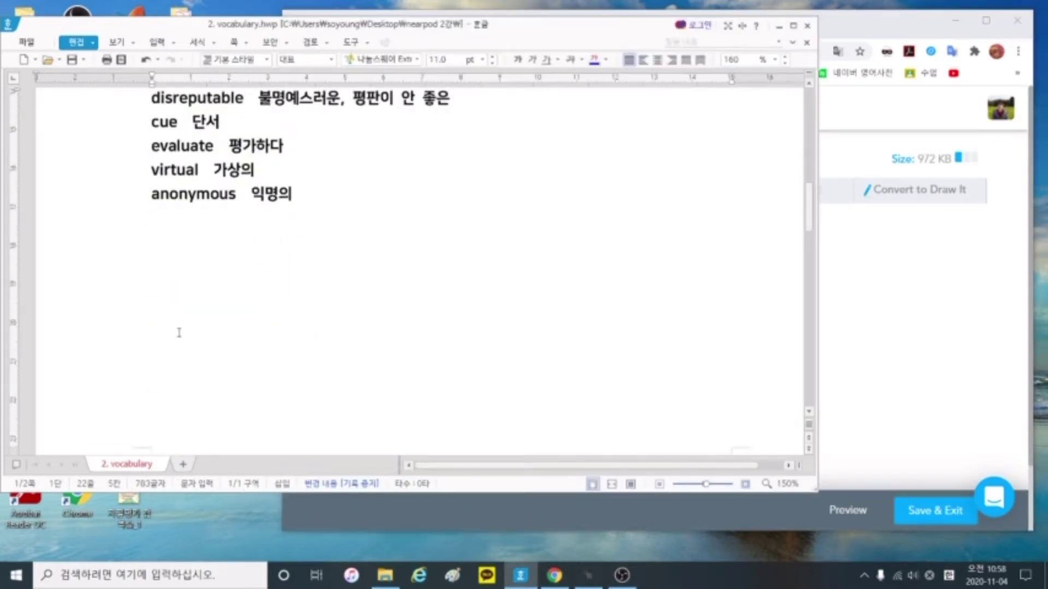
scroll(180, 332, up, 12)
scroll(180, 333, up, 1)
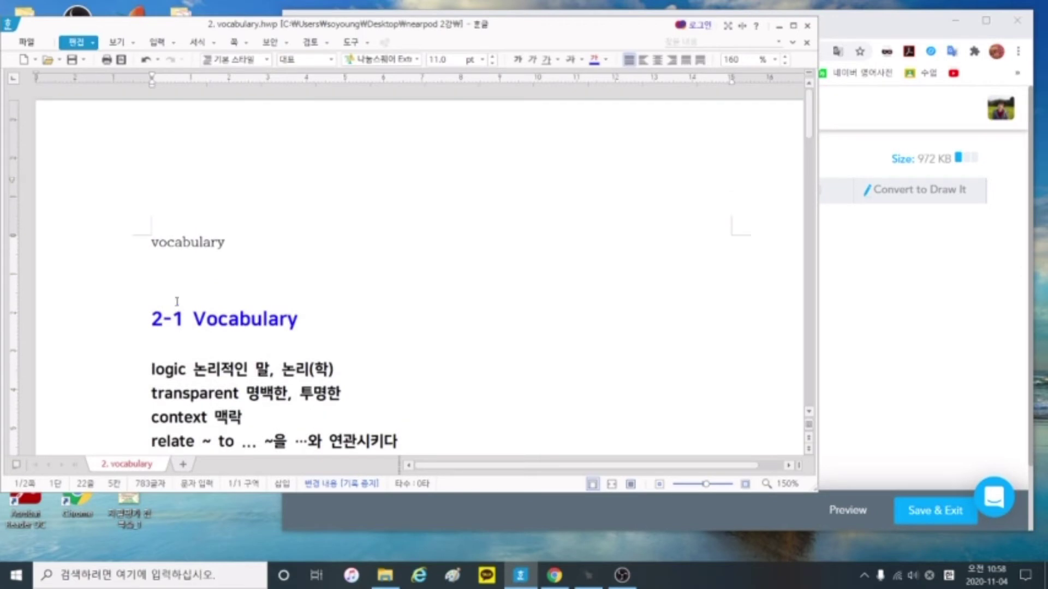
click(779, 25)
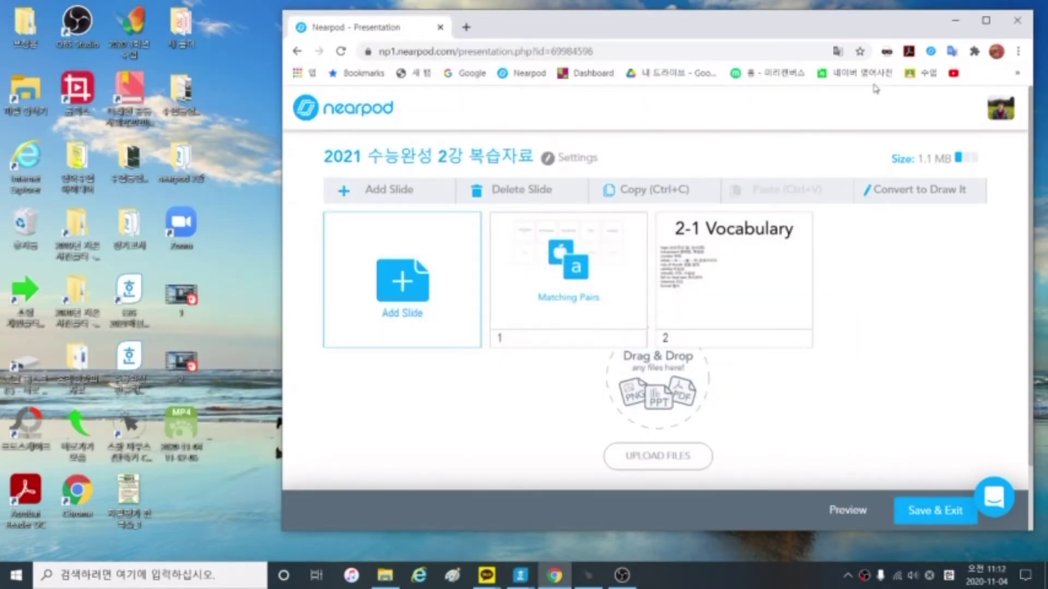
Add a new content slide to the lesson and title it "2-1 Translation"
click(421, 197)
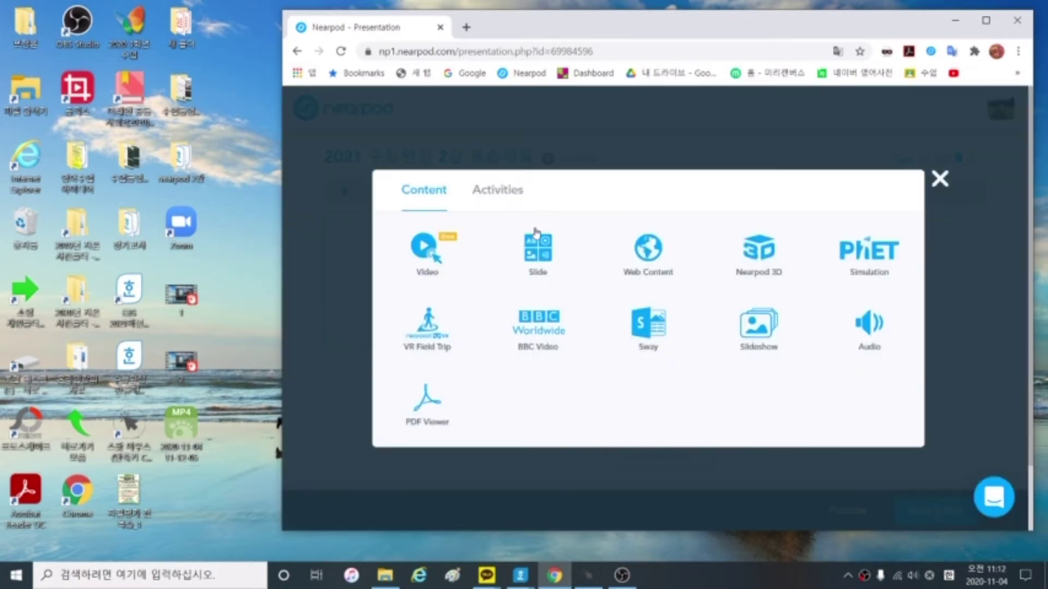
click(558, 257)
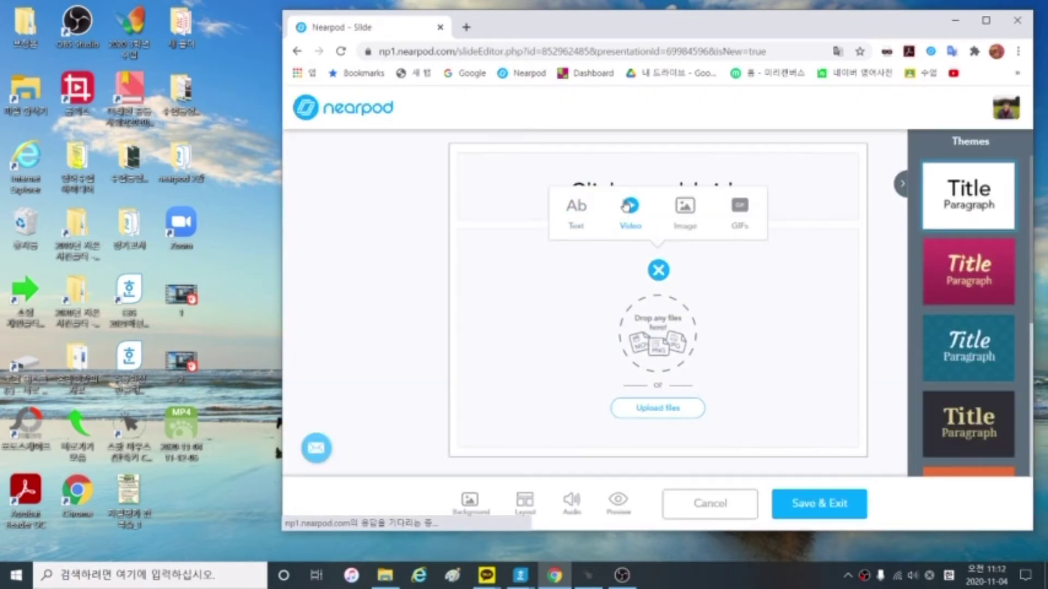
click(652, 170)
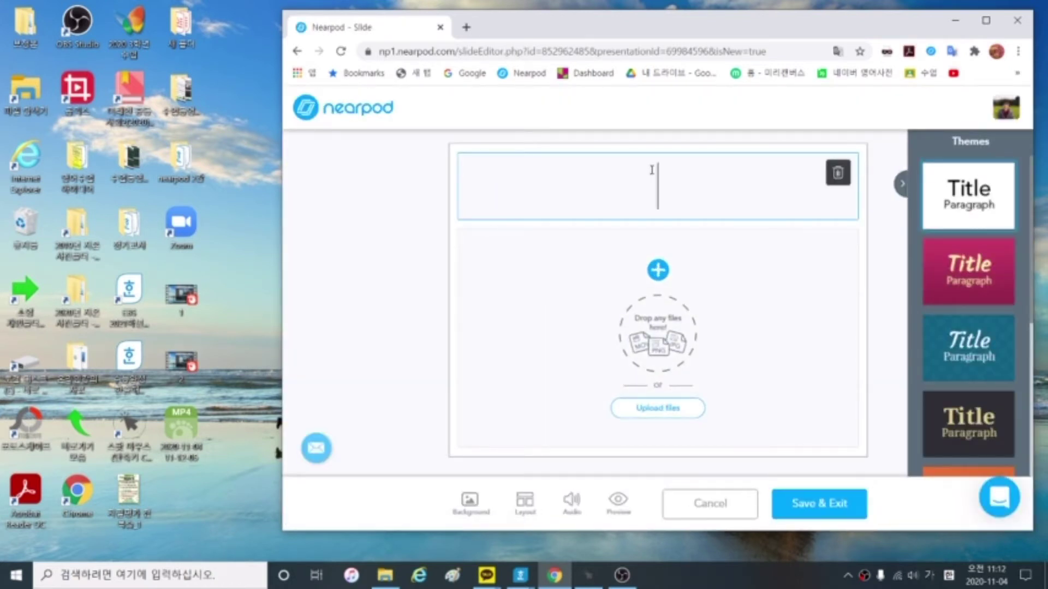
text(2-1 ㅅㄱ)
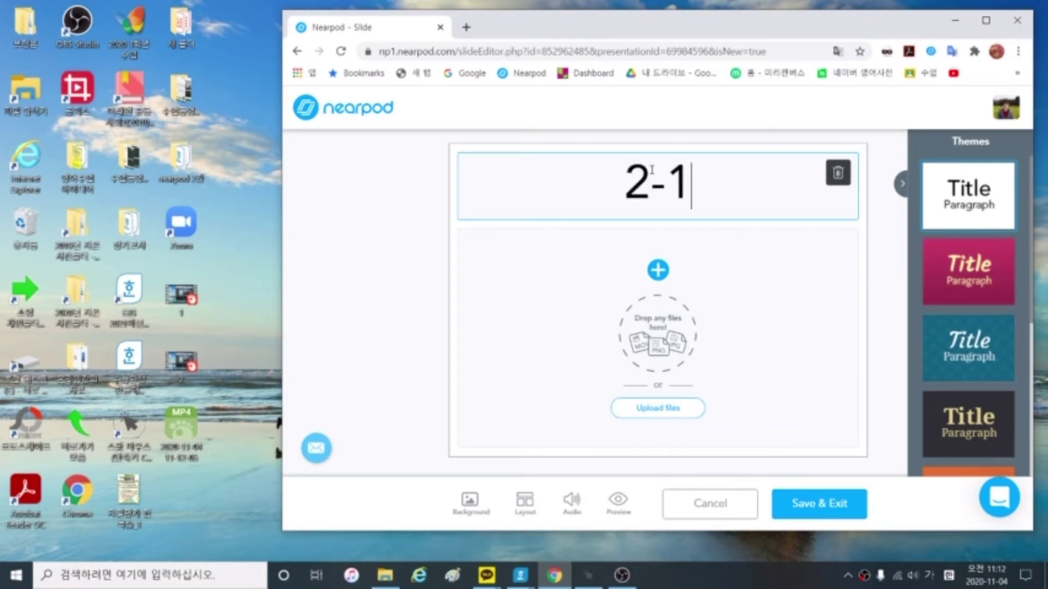
key(BackSpace)
key(BackSpace)
key(Hangul)
text(Tr)
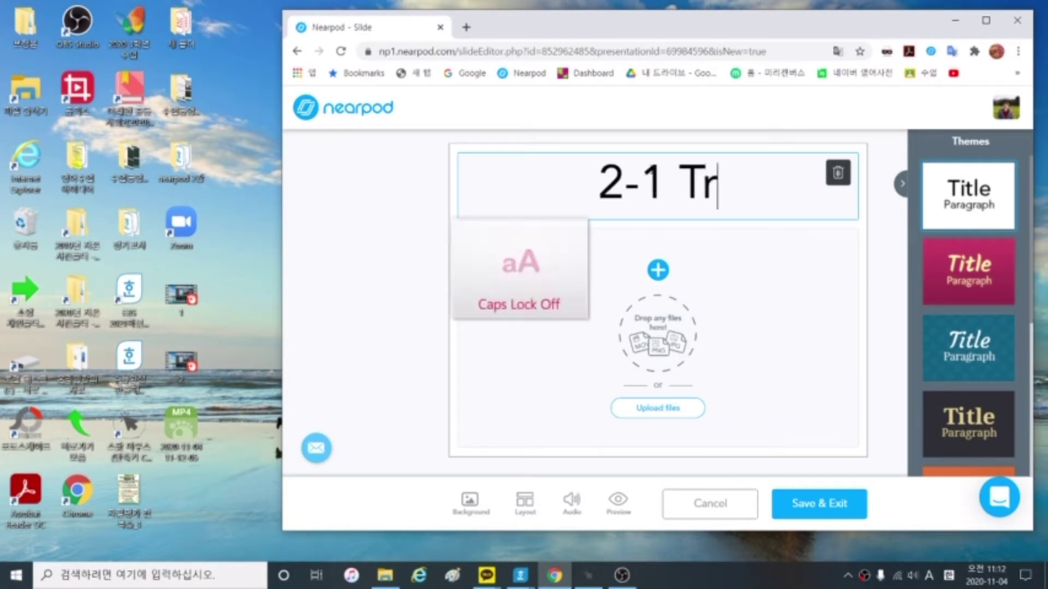
text(anslation)
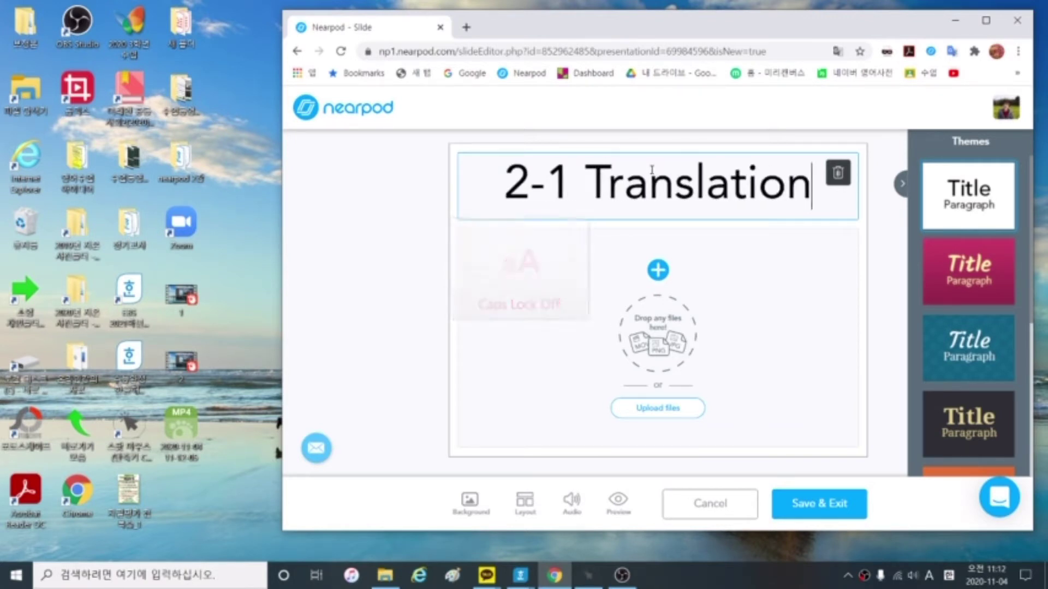
Make the slide body a text block and bring up the beginning of the "3. Translation" document
click(660, 271)
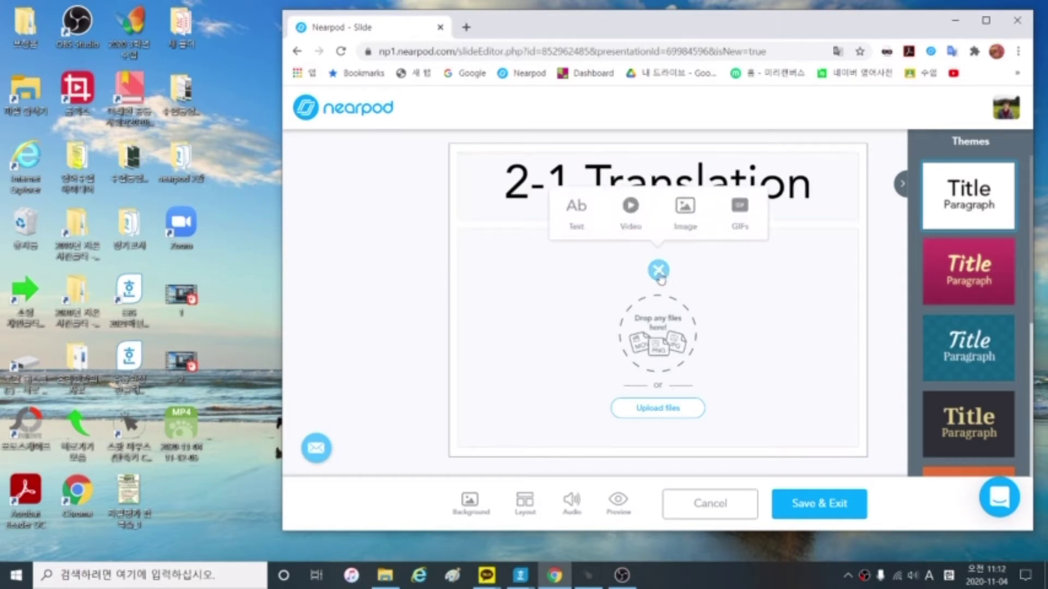
click(600, 214)
mouse_move(520, 576)
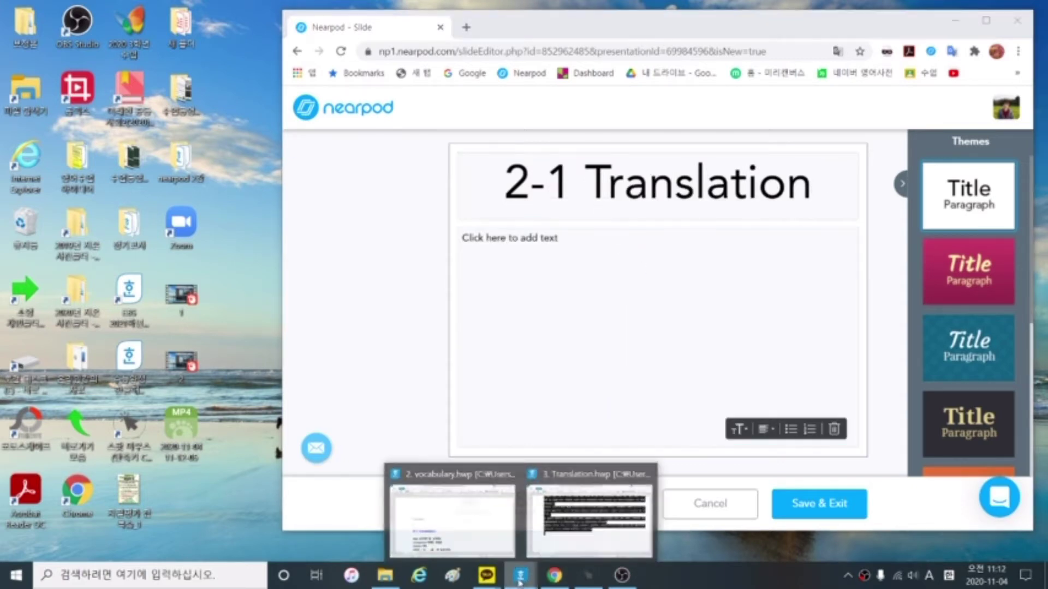
click(591, 514)
click(268, 234)
scroll(268, 235, up, 10)
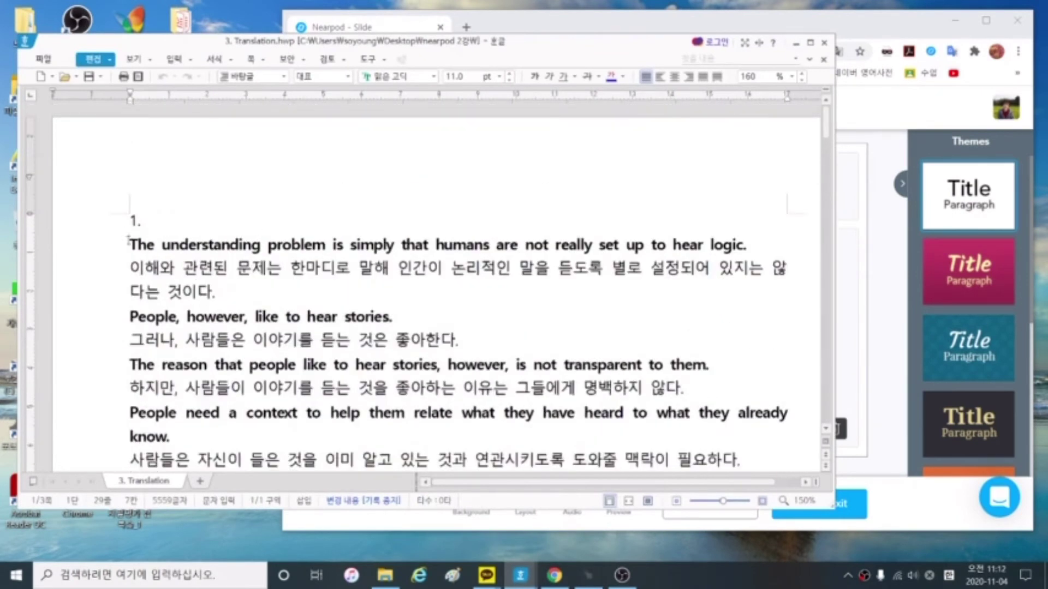
Copy all of passage 1 with its Korean translations, from "The understanding problem" through the sentences about a good teacher
drag(126, 238, 248, 269)
click(251, 269)
drag(116, 249, 292, 293)
key(ctrl+c)
scroll(355, 304, down, 3)
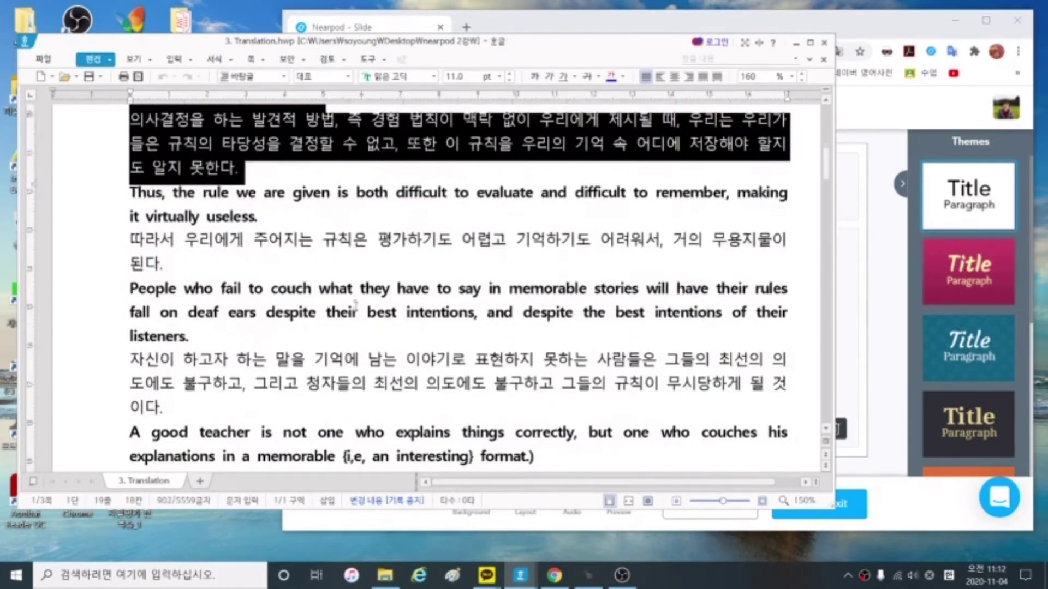
scroll(355, 304, down, 2)
drag(355, 304, 522, 384)
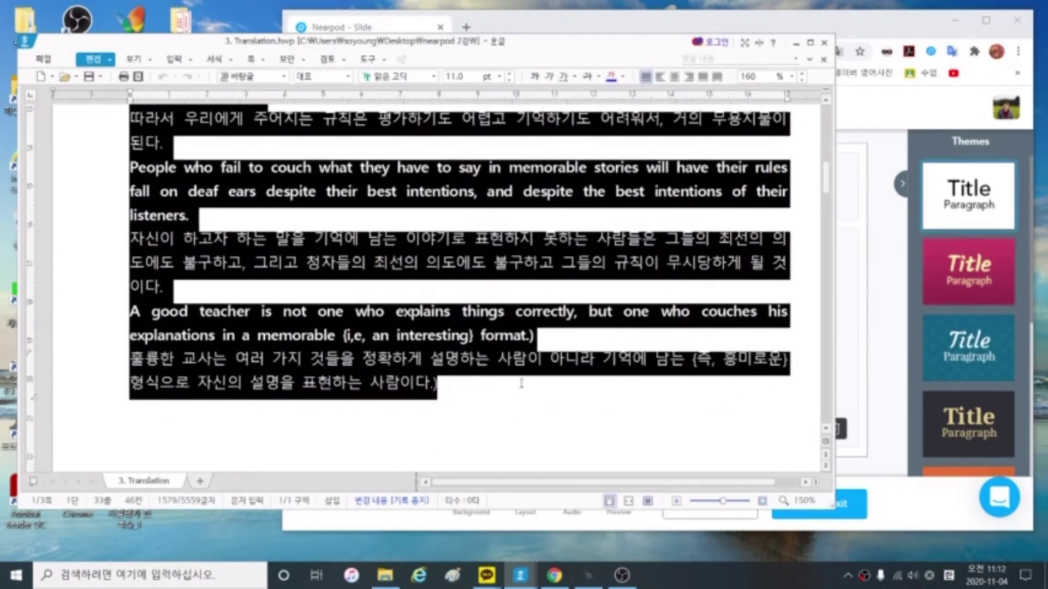
Paste the copied passage into the body of the "2-1 Translation" slide and save the slide
click(876, 317)
click(796, 284)
key(ctrl+v)
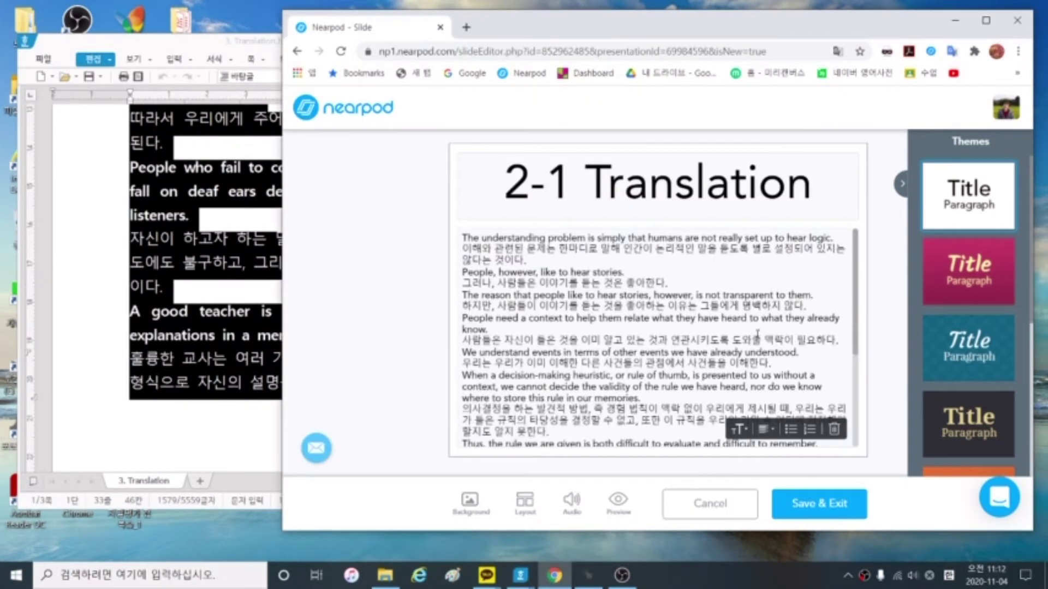
click(839, 513)
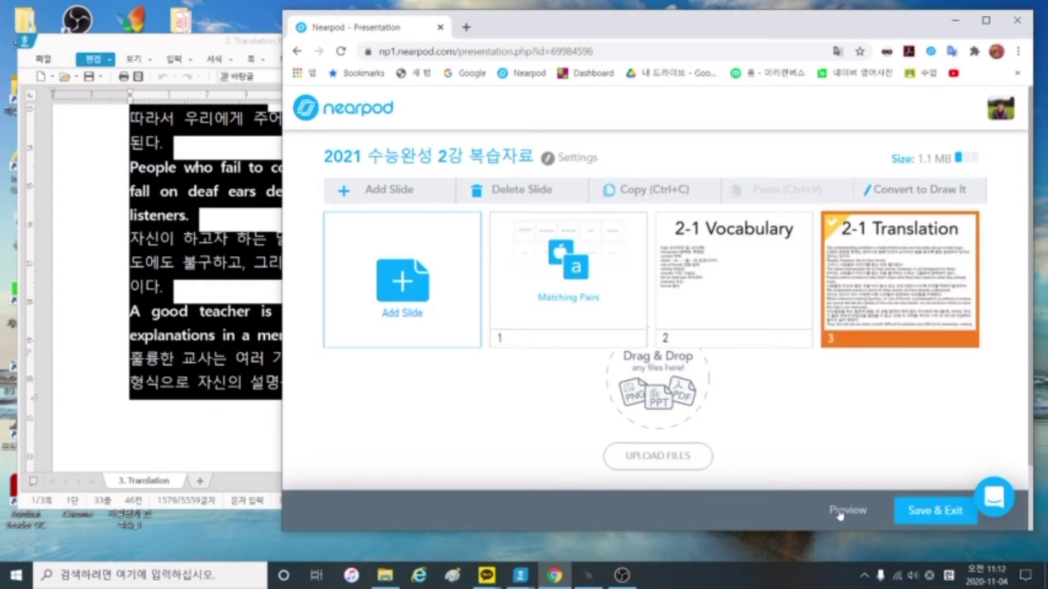
Preview the "2-1 Translation" slide in the student view, read through its text and close the preview
click(842, 512)
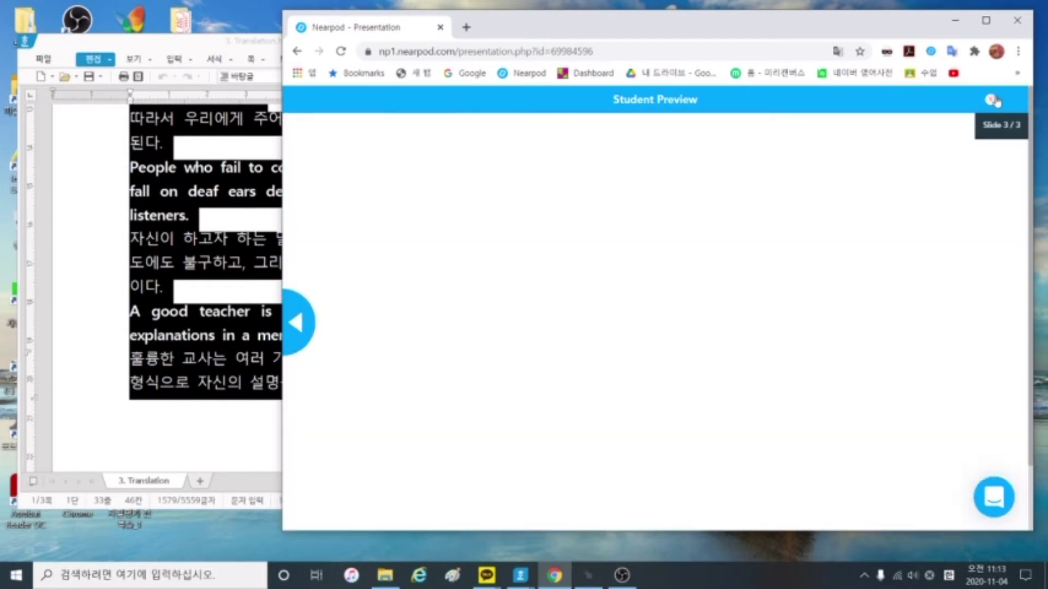
scroll(828, 304, down, 3)
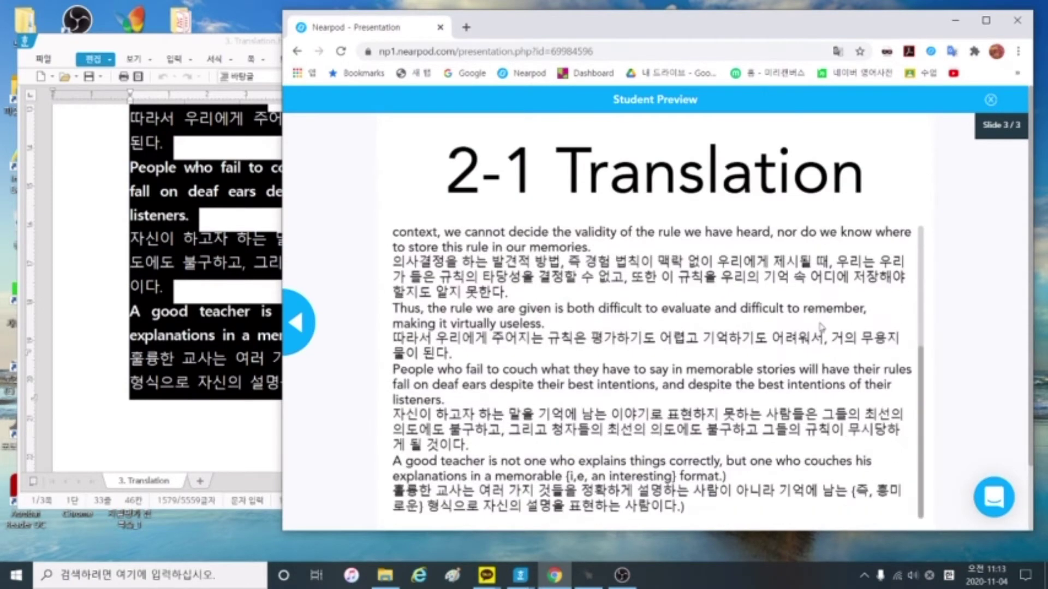
scroll(823, 329, up, 3)
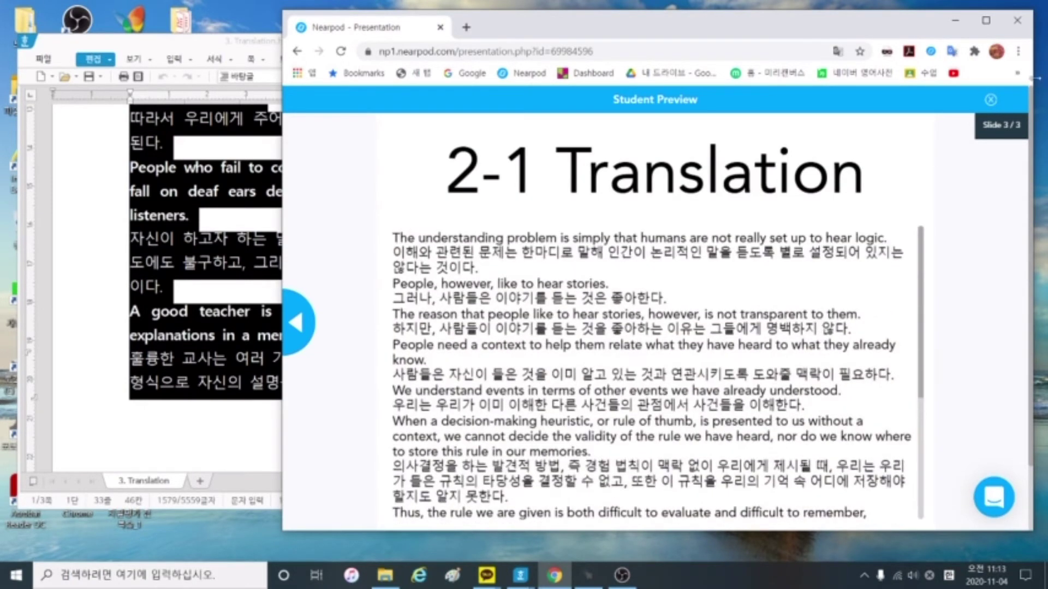
click(990, 99)
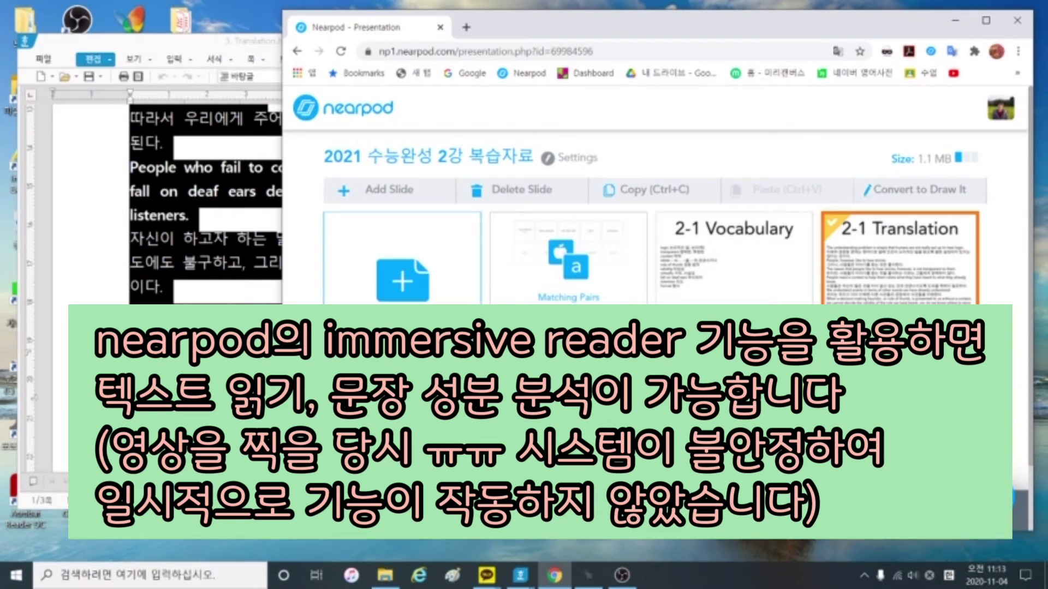
Minimize the "3. Translation" document and bring up the "nearpod 2강" folder
click(521, 575)
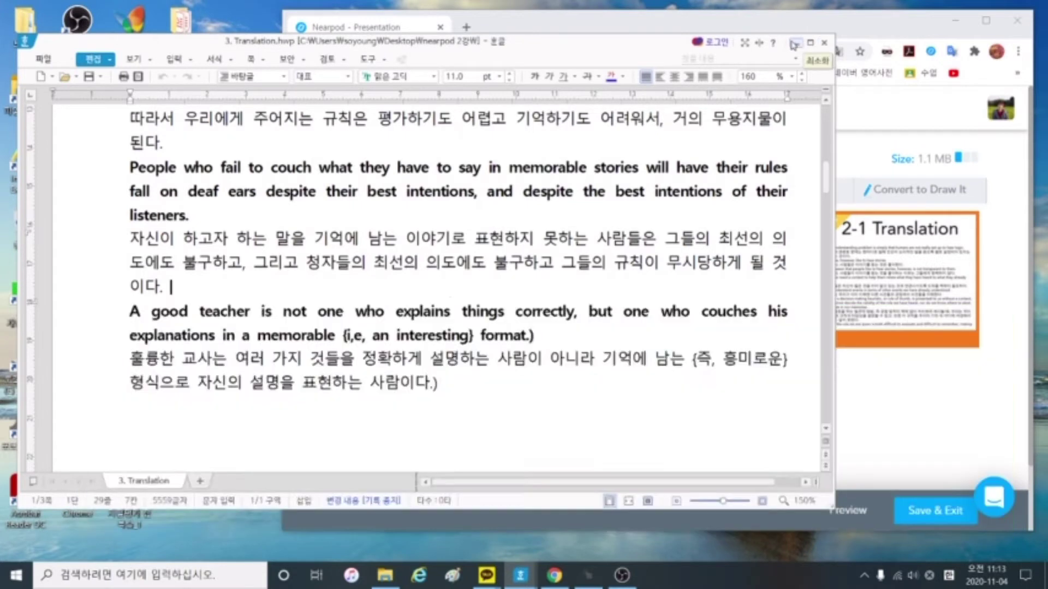
click(795, 44)
click(385, 575)
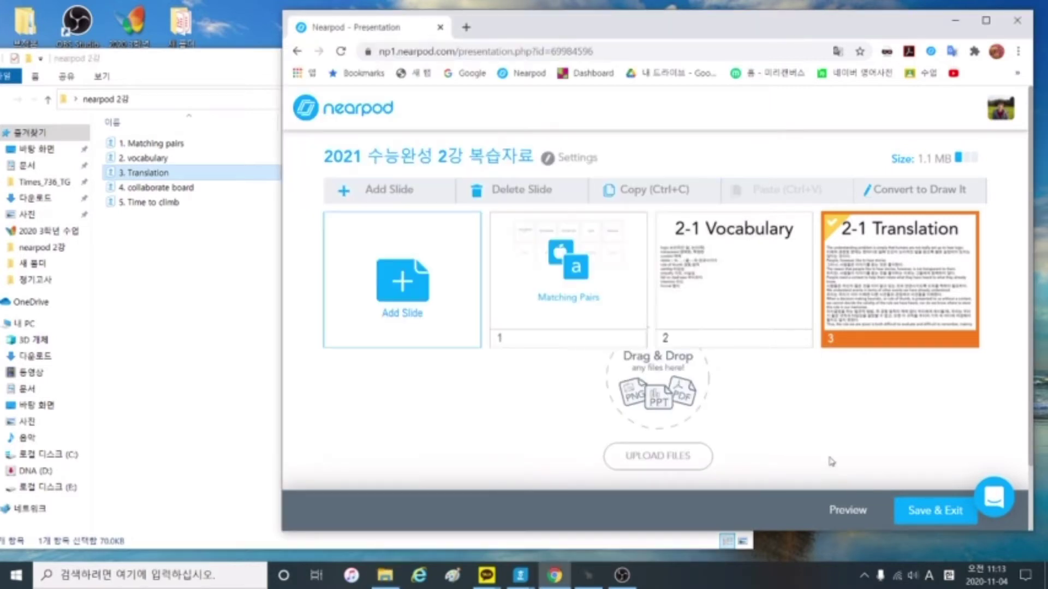
Add a Collaborate Board activity to the lesson and choose the brown corkboard style with blue notes
click(832, 465)
click(398, 189)
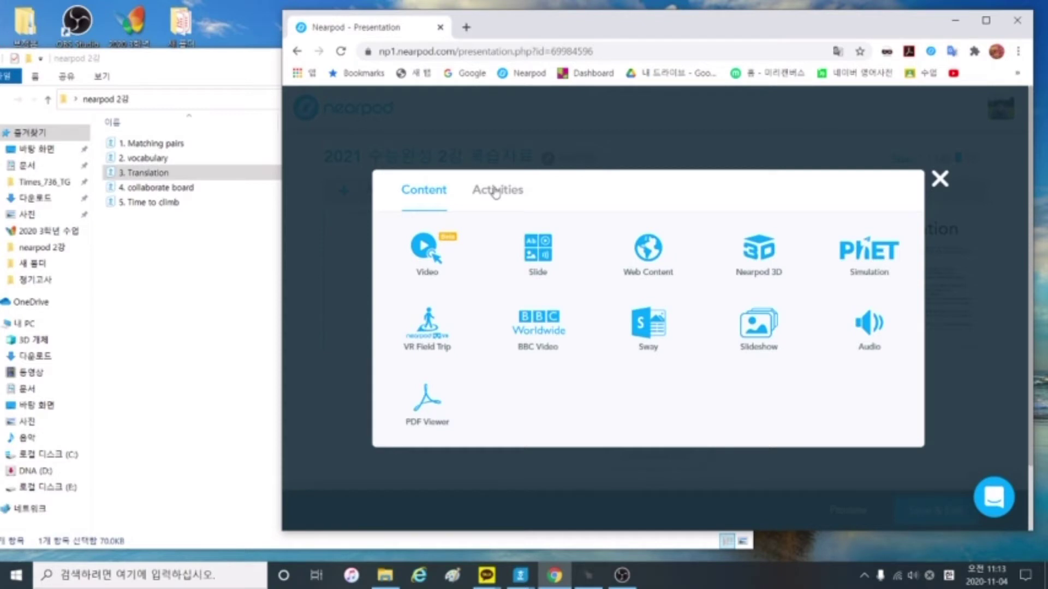
click(495, 193)
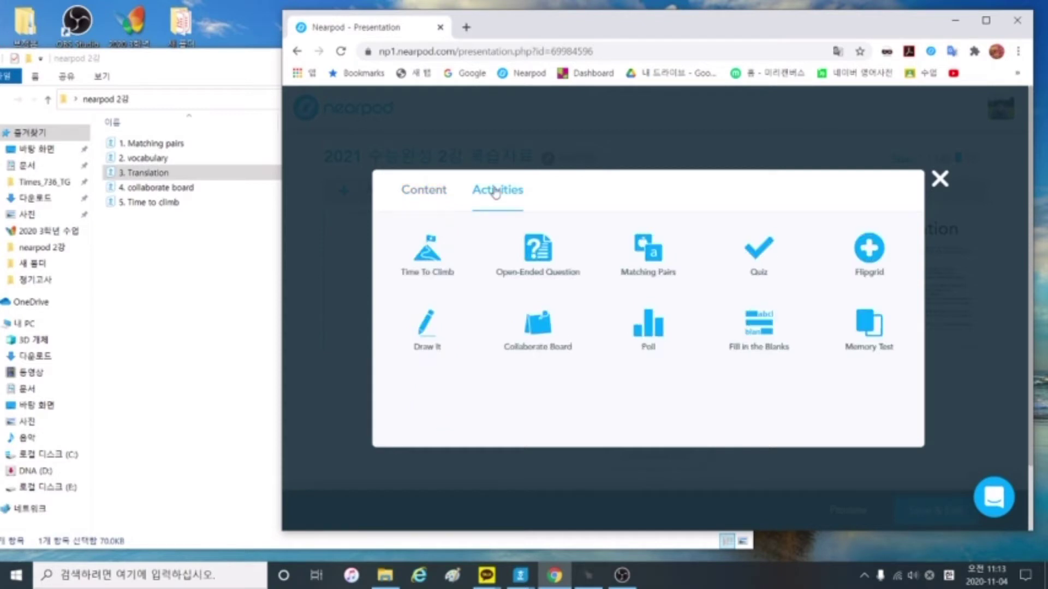
click(552, 326)
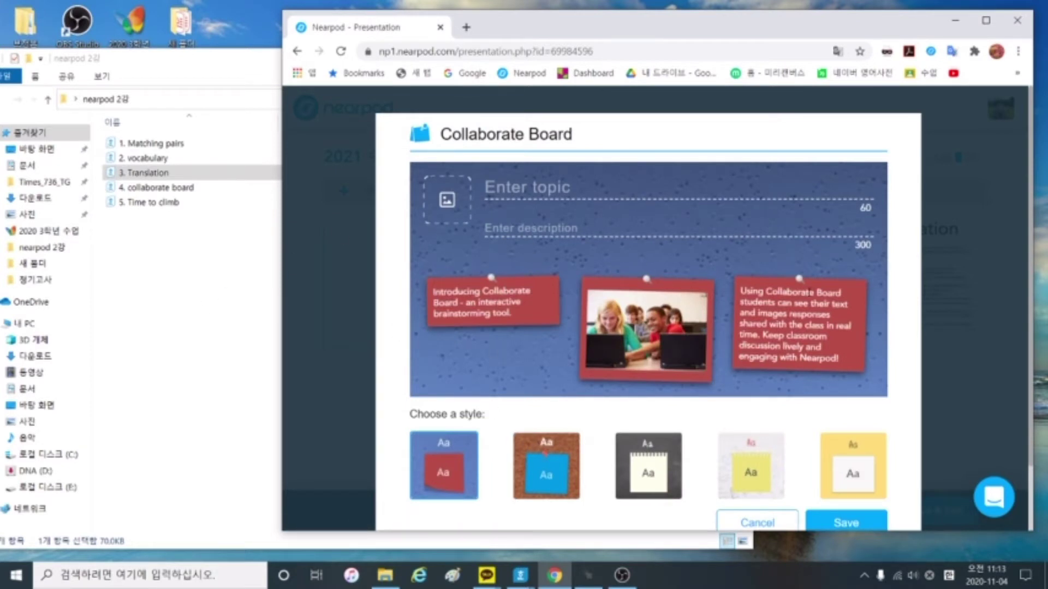
click(580, 443)
scroll(594, 493, down, 2)
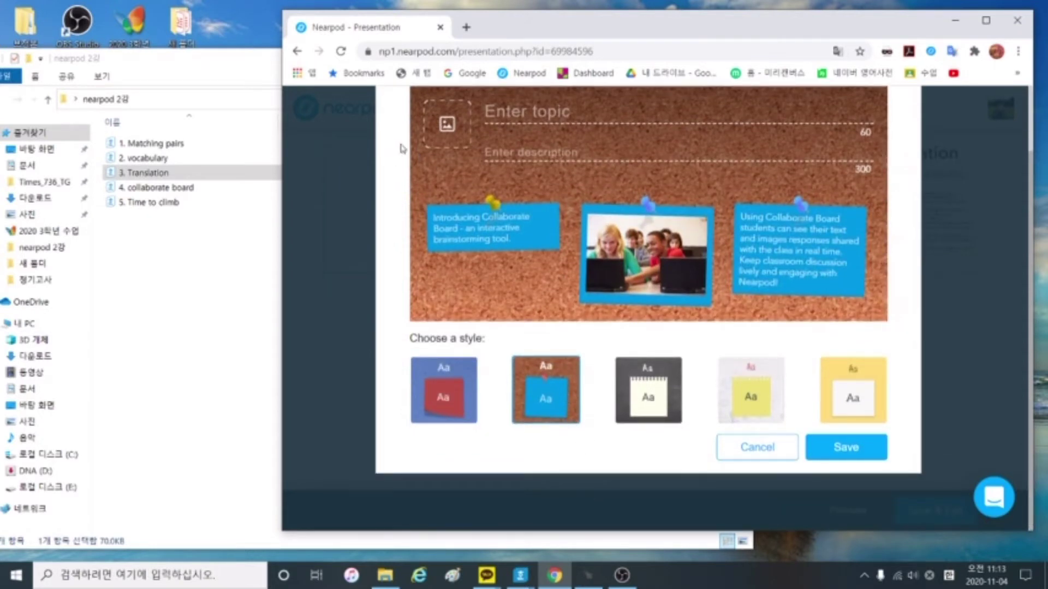
Open the document "4. collaborate board" from the folder and reposition its window for working alongside the board form
click(157, 190)
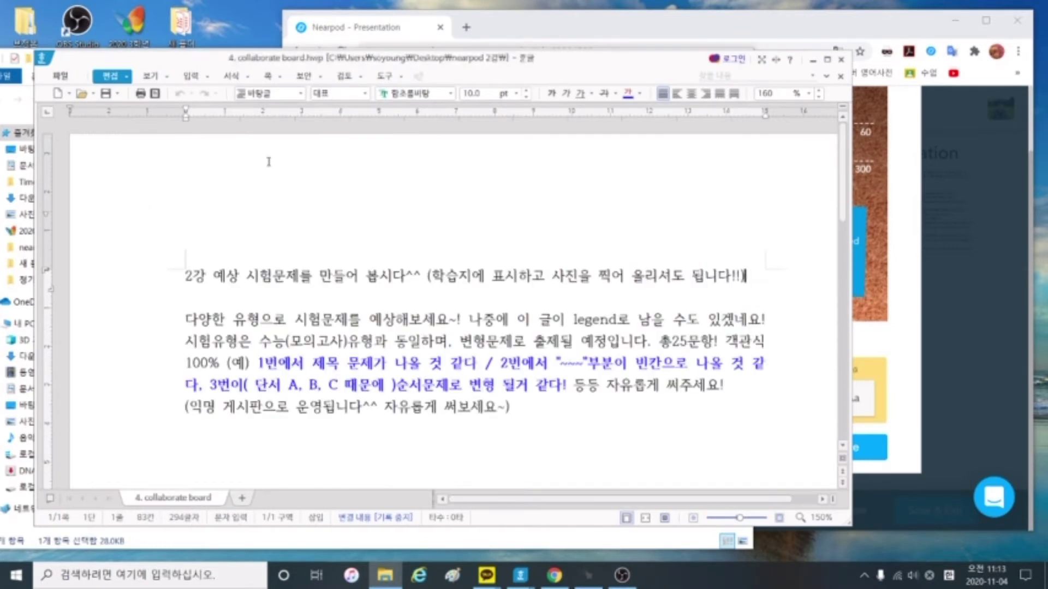
drag(520, 65, 448, 39)
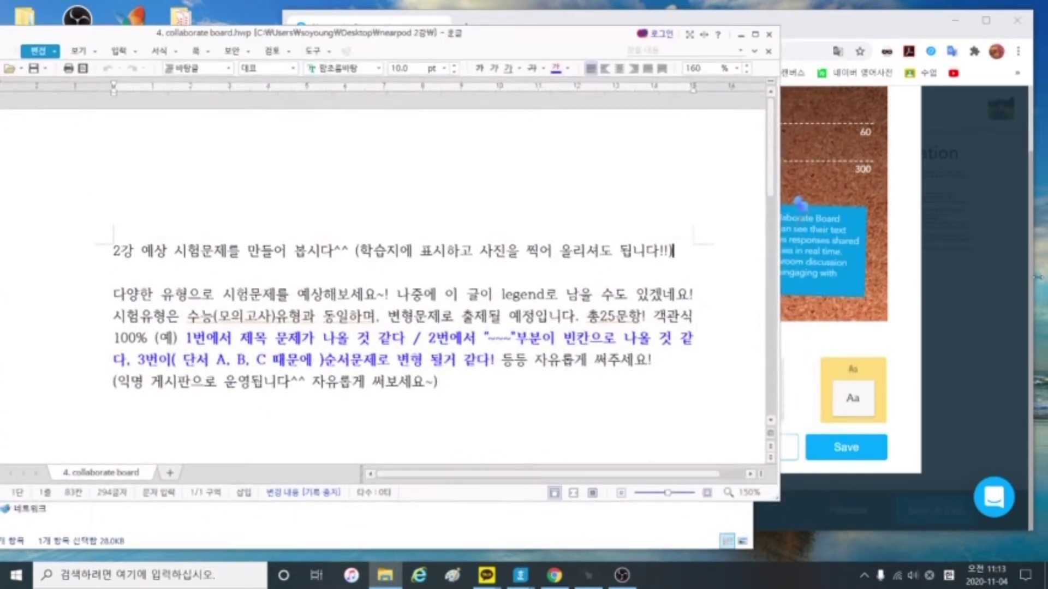
click(899, 342)
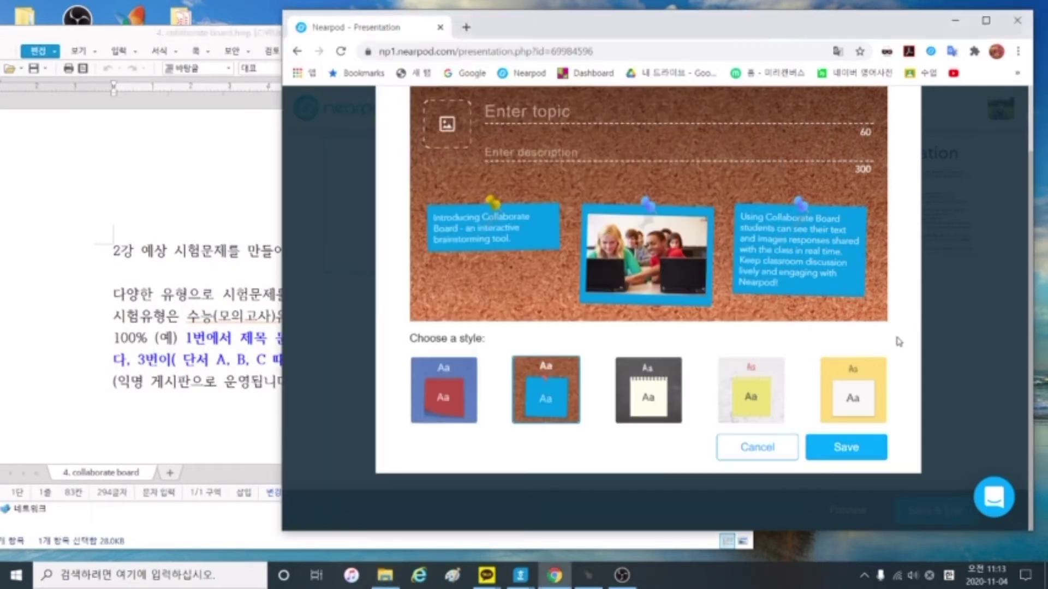
click(213, 248)
click(910, 134)
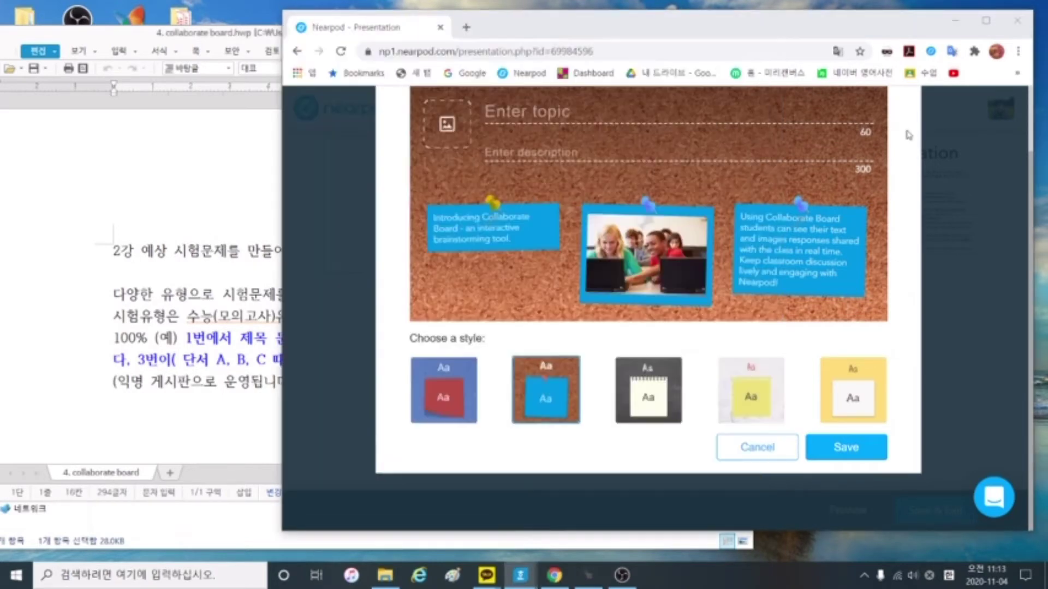
Copy the document's heading line "2강 예상 시험문제를 만들어 봅시다^^ (학습지에 표시하고 사진을 찍어 올리셔도 됩니다!!)" into the Collaborate Board's topic
click(123, 227)
drag(113, 251, 697, 258)
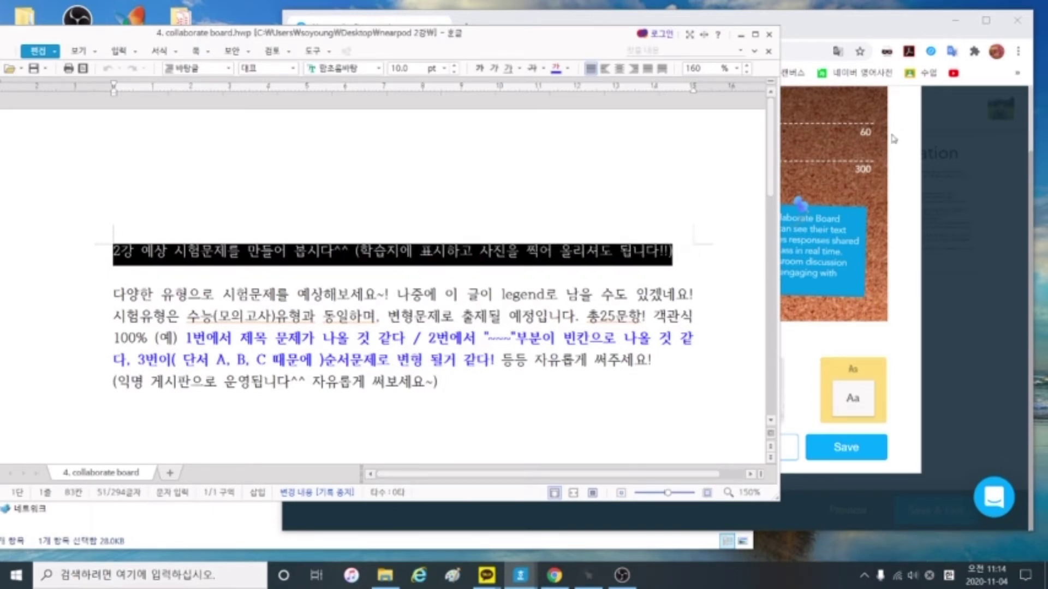
key(alt+Tab)
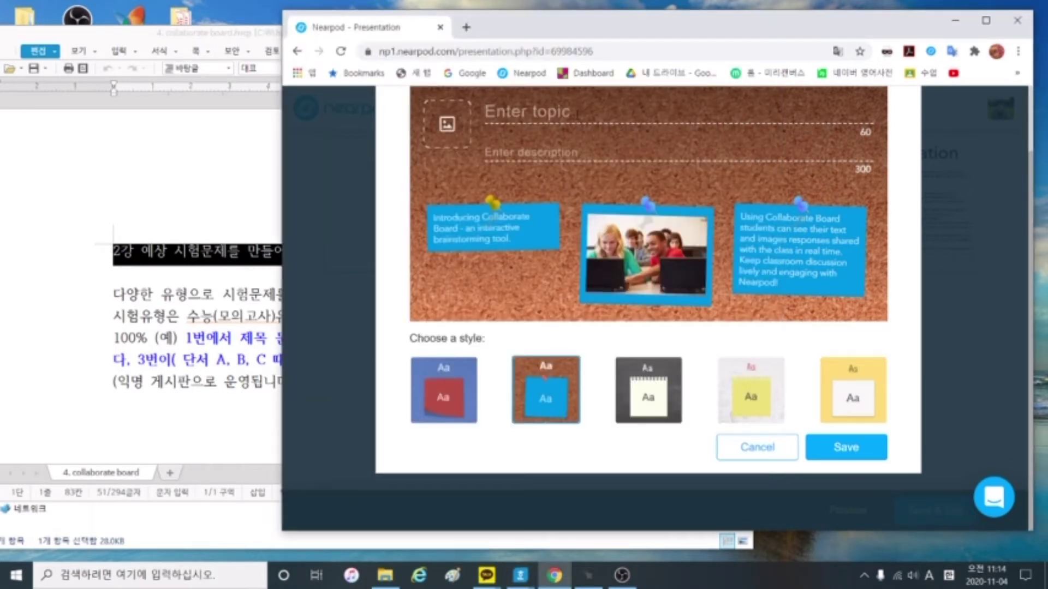
key(ctrl+v)
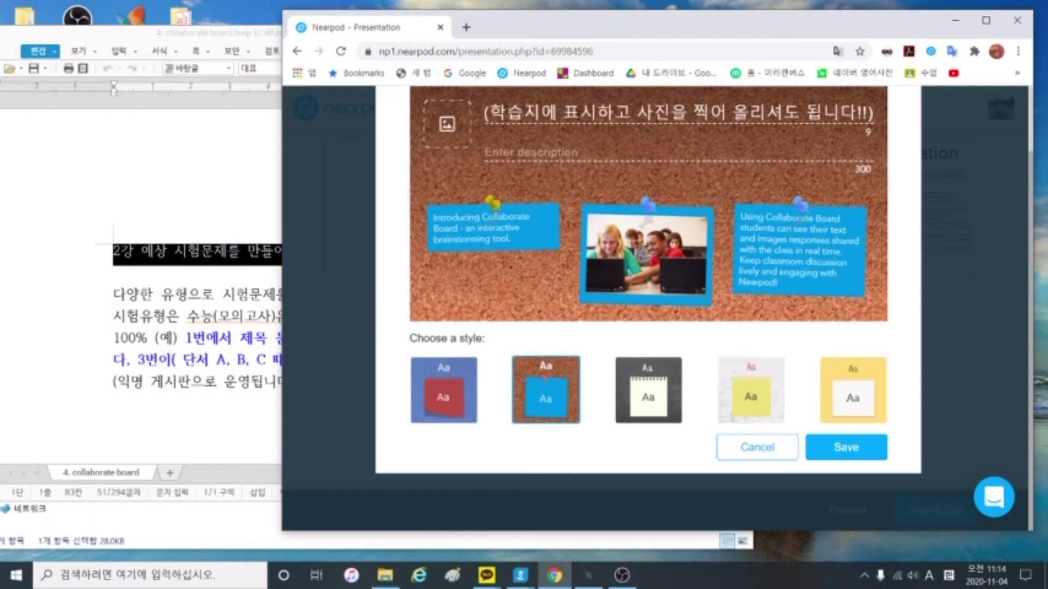
Copy the document's body text, from "다양한 유형으로" through "자유롭게 써보세요~)", into the board's description and save the board
click(558, 141)
click(147, 338)
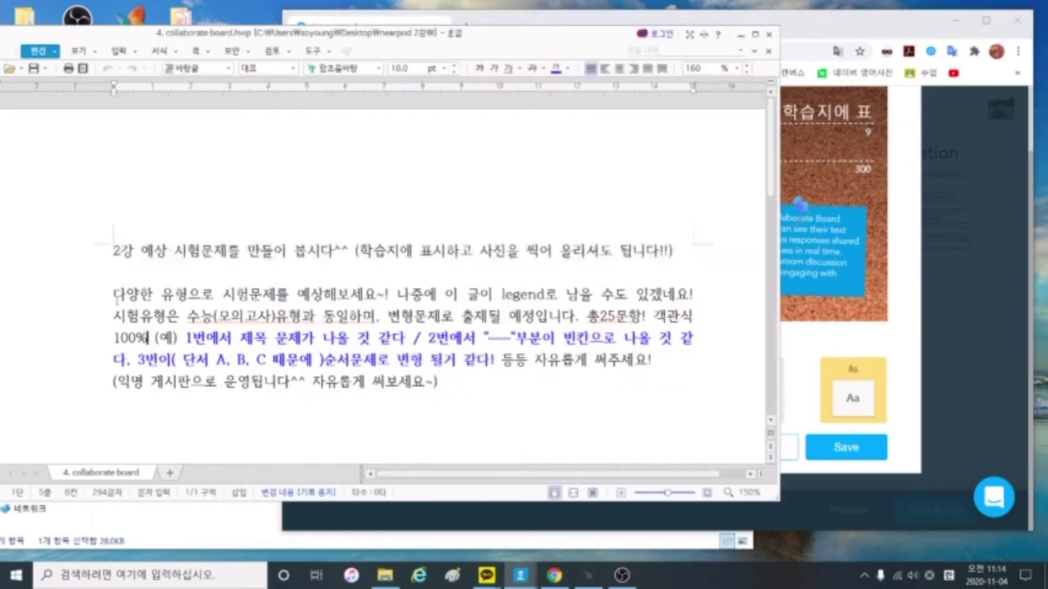
drag(113, 298, 454, 381)
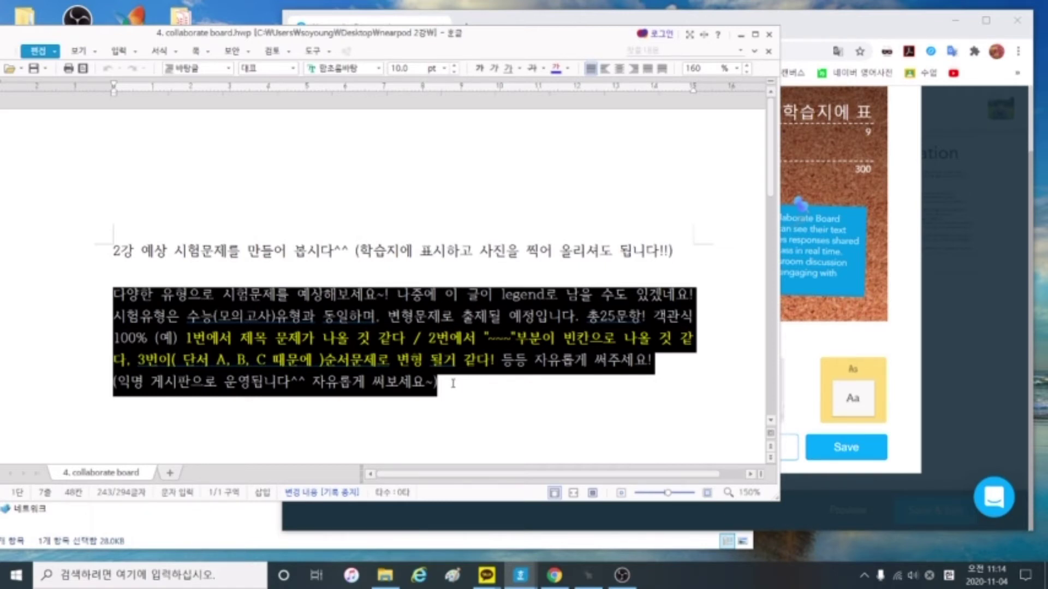
key(alt+Tab)
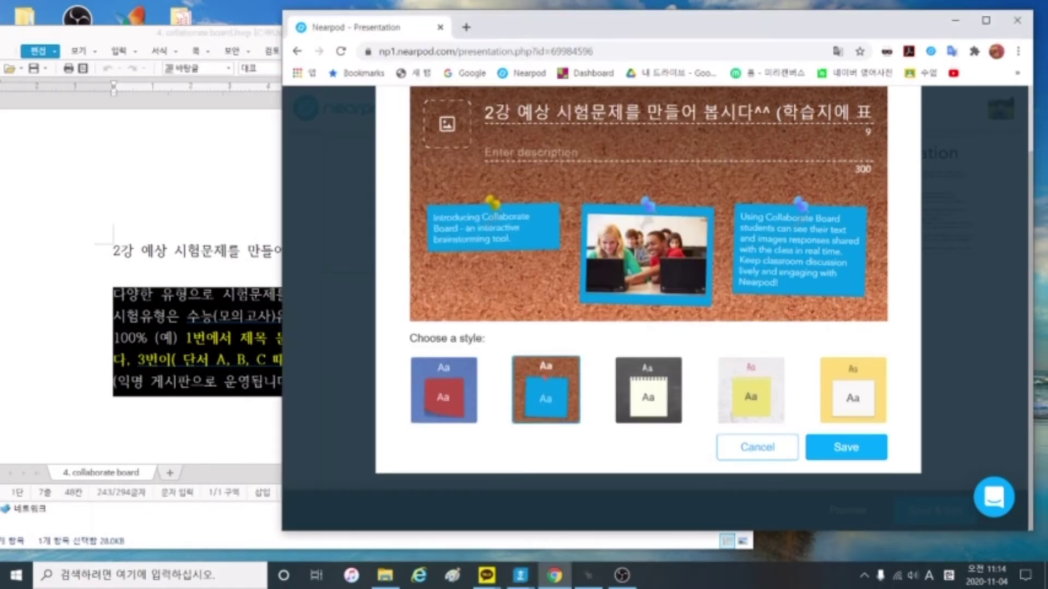
key(ctrl+v)
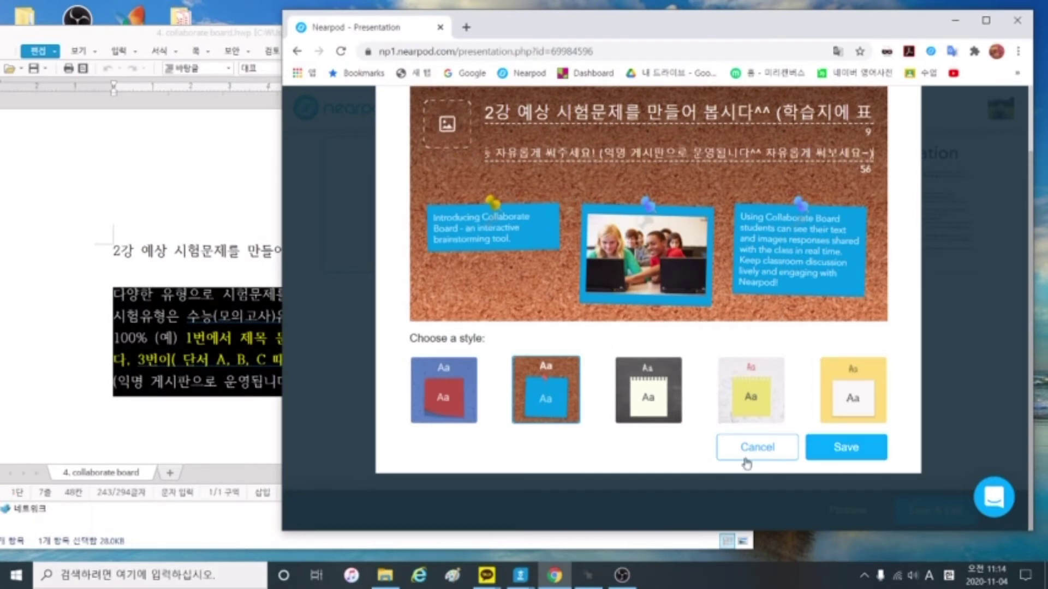
click(862, 456)
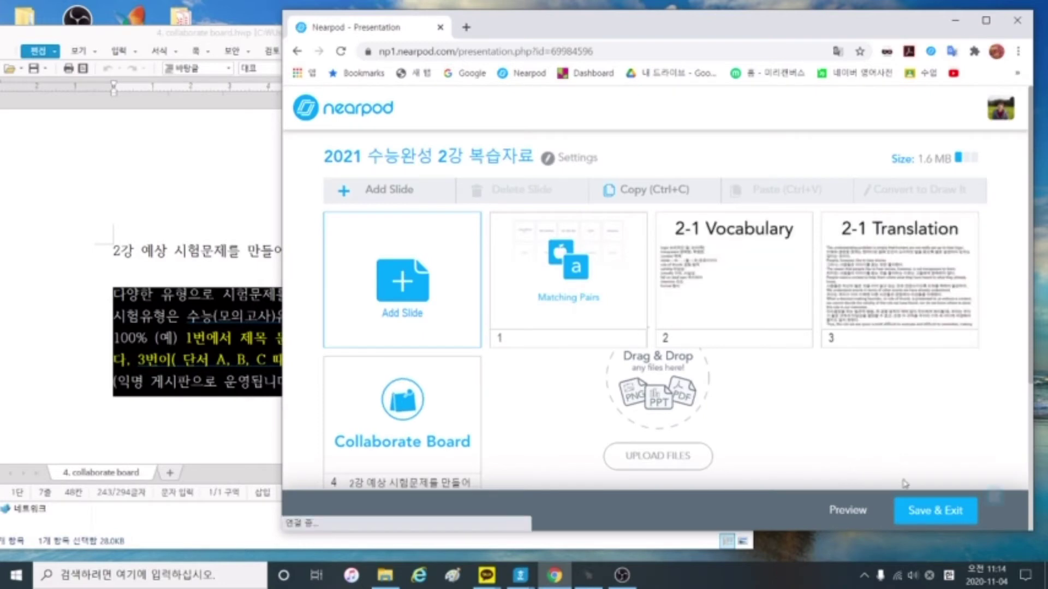
Preview the Collaborate Board in the student view, check its topic and description, and close the preview
click(864, 516)
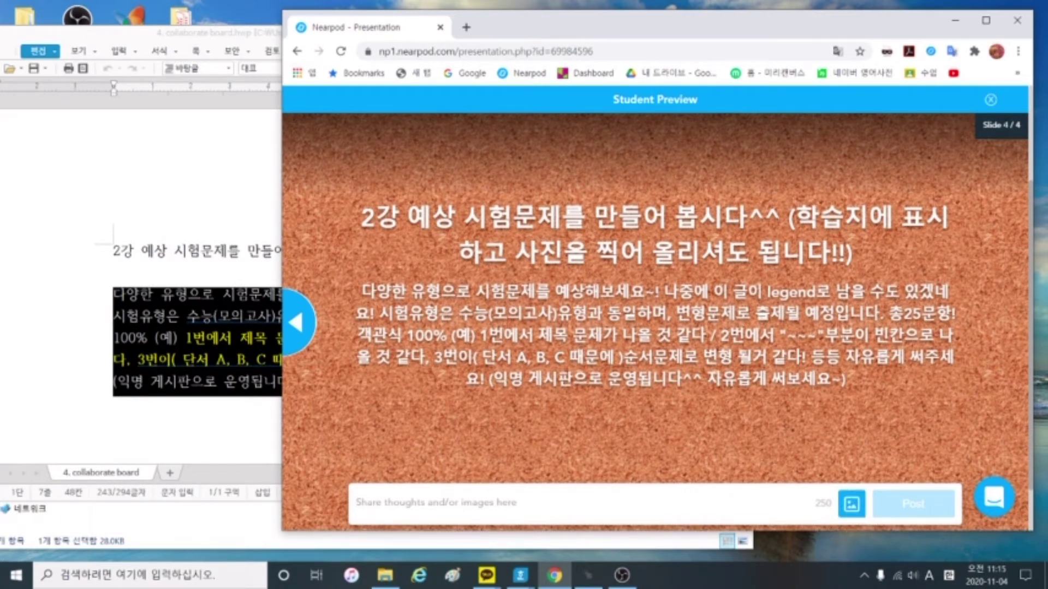
click(991, 100)
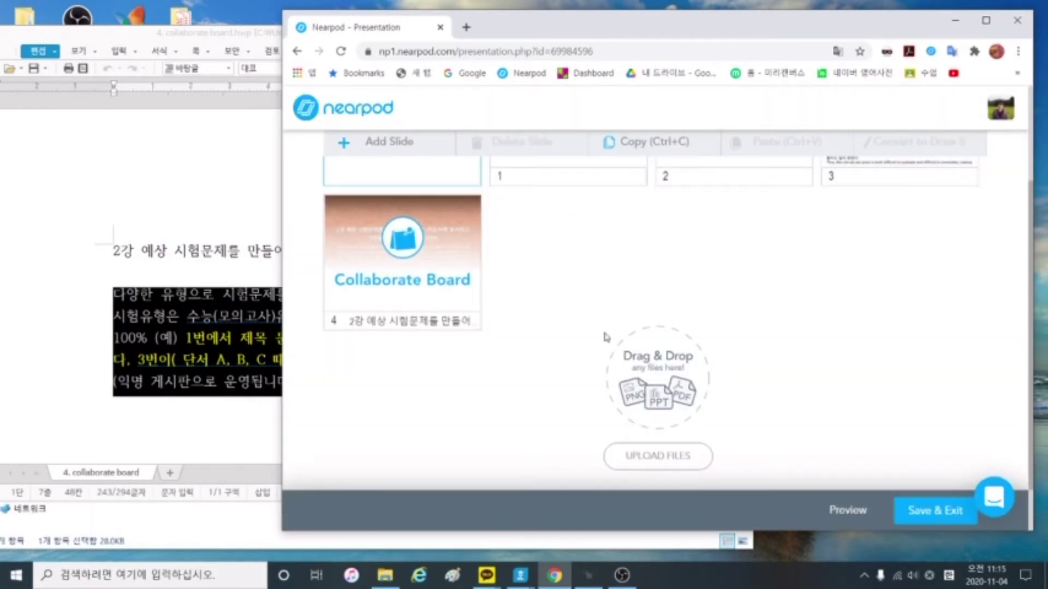
Minimize the "4. collaborate board" document and add a Time to Climb activity to the lesson
click(242, 29)
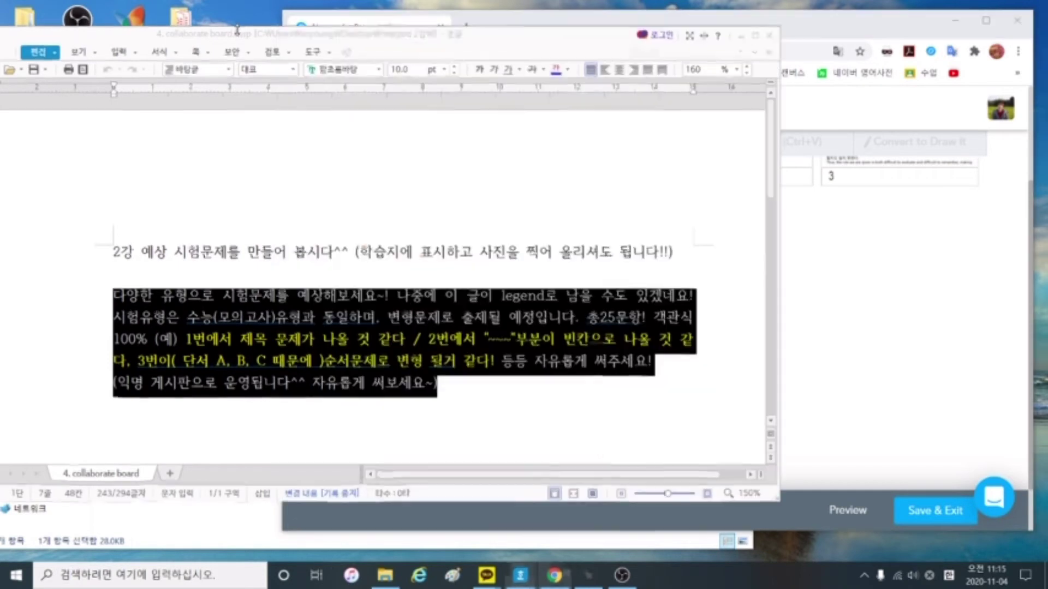
click(740, 37)
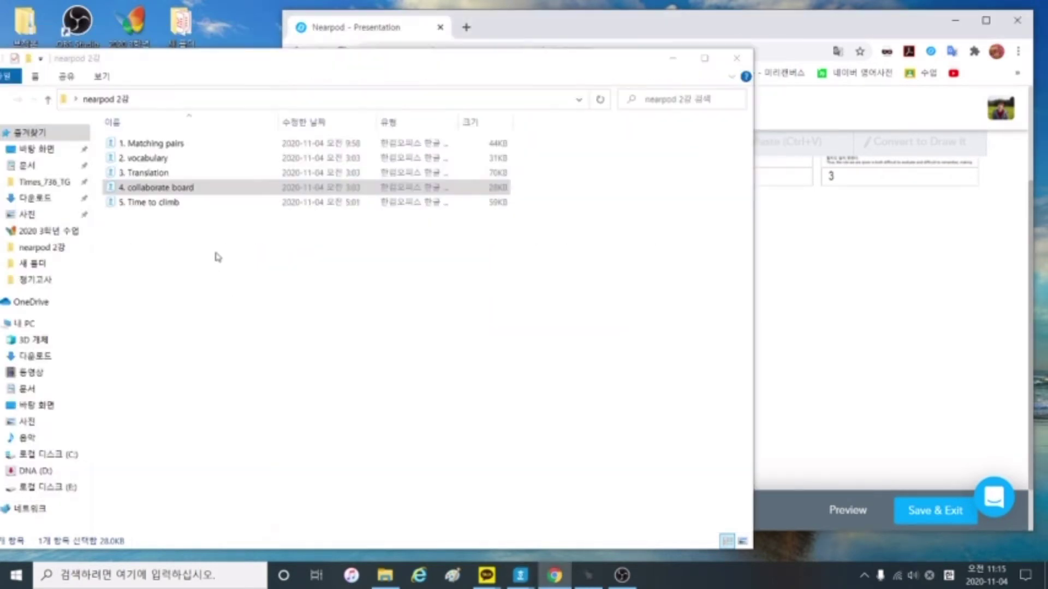
click(739, 340)
scroll(584, 311, up, 3)
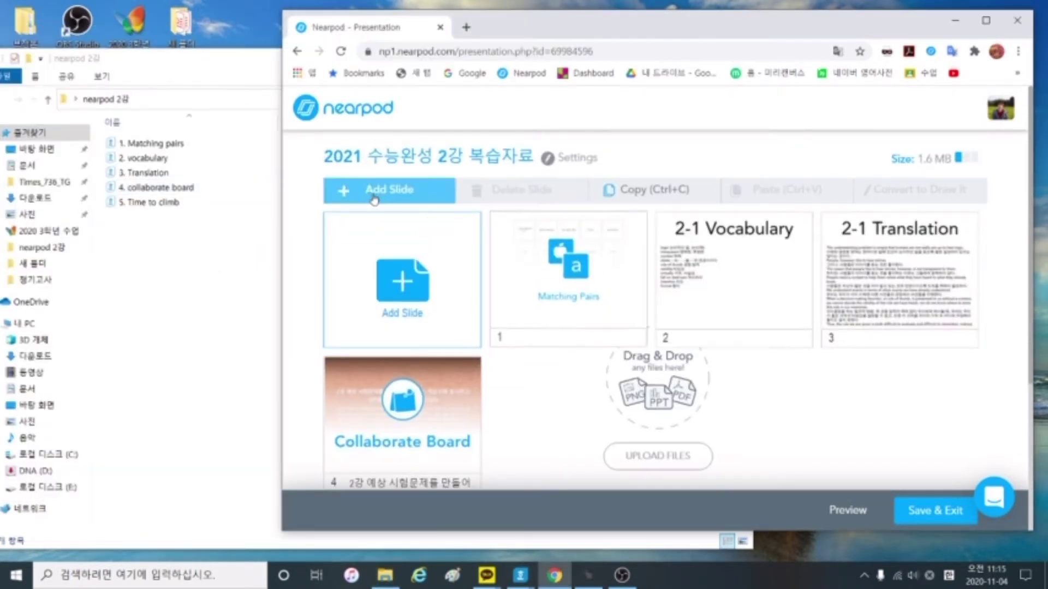
click(413, 197)
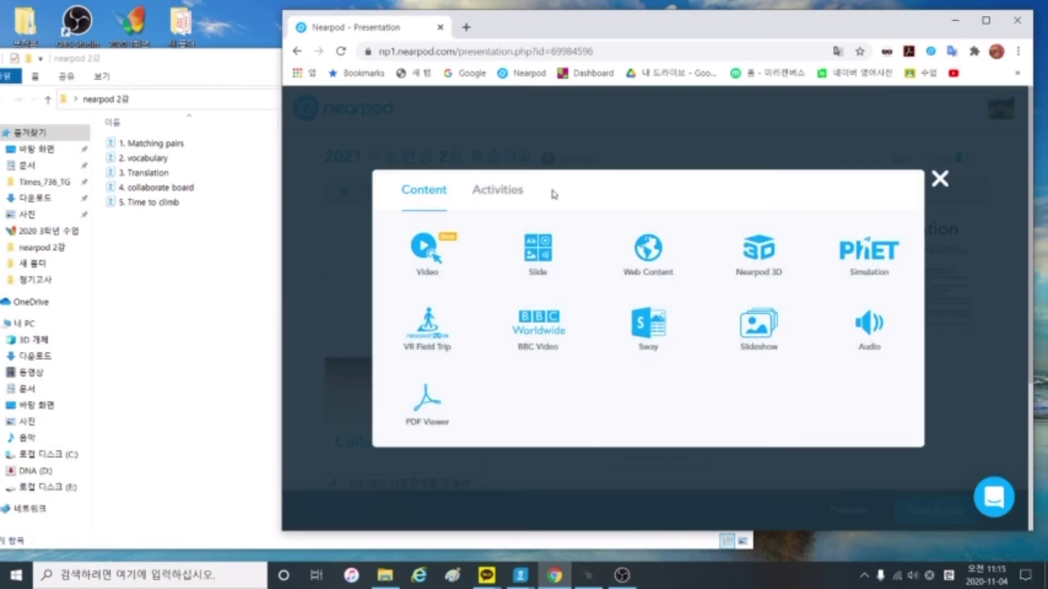
click(496, 200)
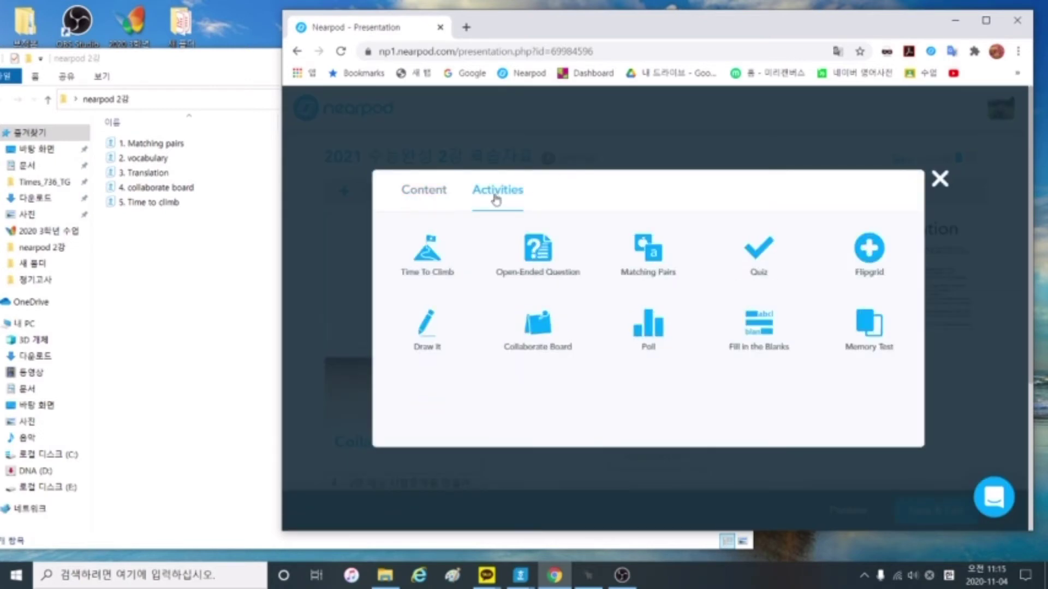
click(456, 254)
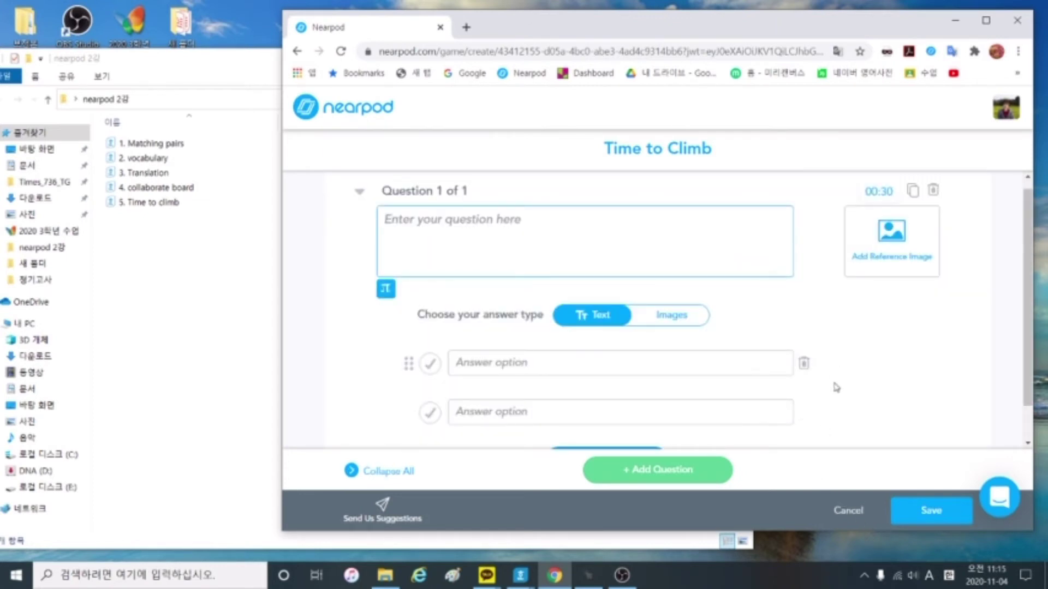
Open the document "5. Time to climb" from the folder and move the browser window aside to work alongside it
scroll(834, 390, down, 1)
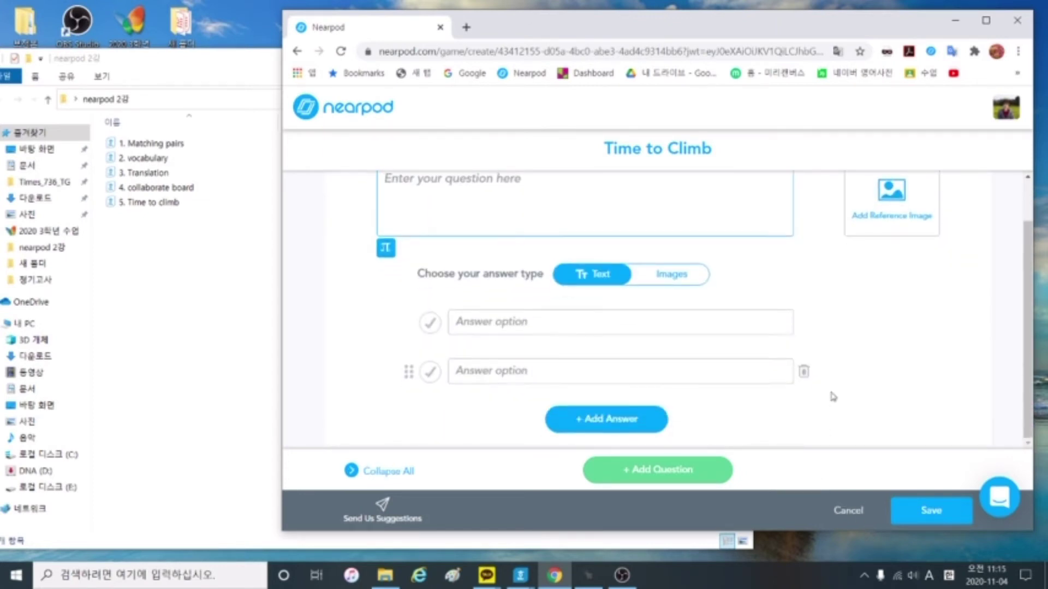
scroll(832, 395, up, 1)
scroll(829, 398, down, 1)
click(188, 205)
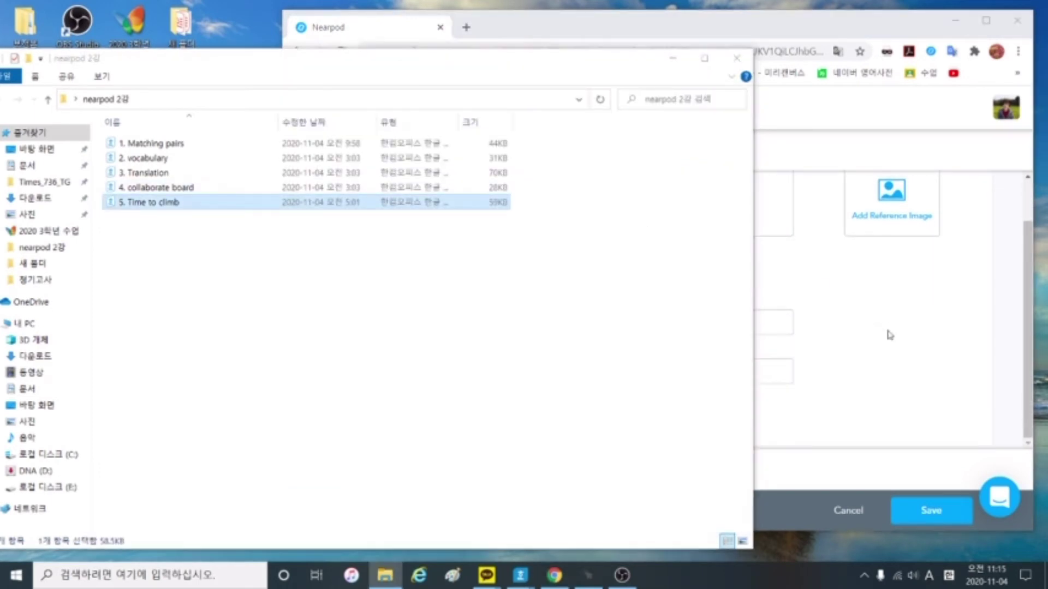
click(867, 328)
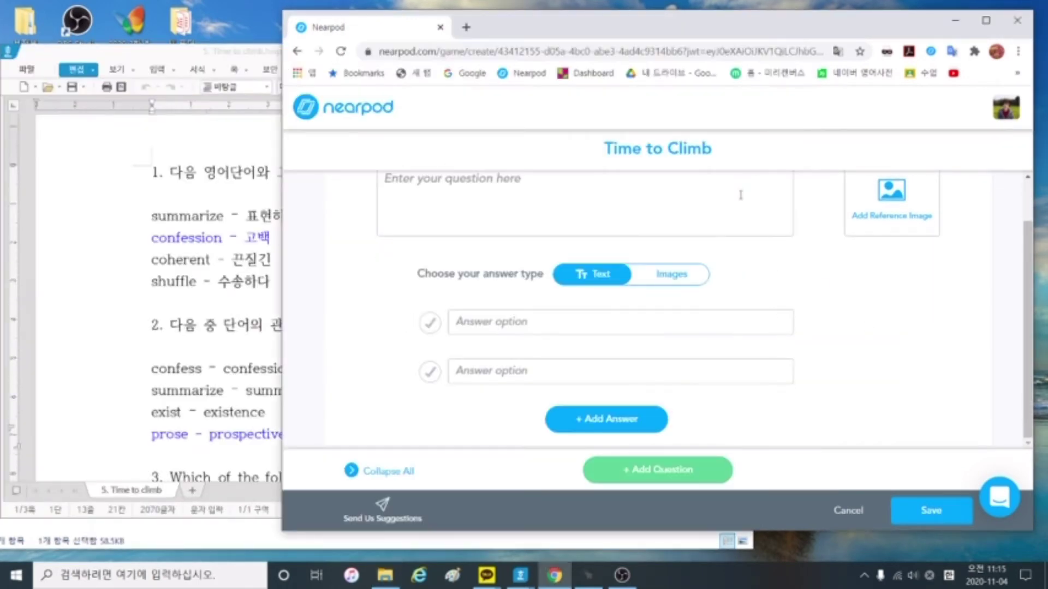
scroll(727, 292, up, 1)
scroll(716, 373, down, 1)
scroll(716, 373, up, 1)
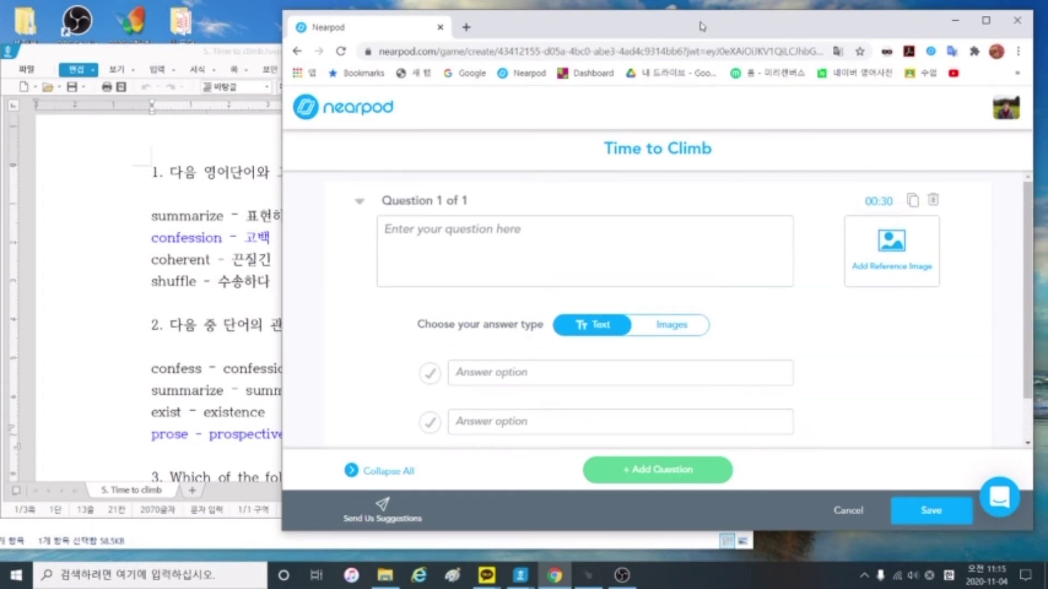
drag(700, 26, 805, 32)
Copy the document's first question, "다음 영어단어와 그 뜻이 올바르게 연결된 것은?", into Question 1, leaving out its number
click(337, 139)
drag(544, 175, 150, 176)
key(ctrl+c)
click(836, 247)
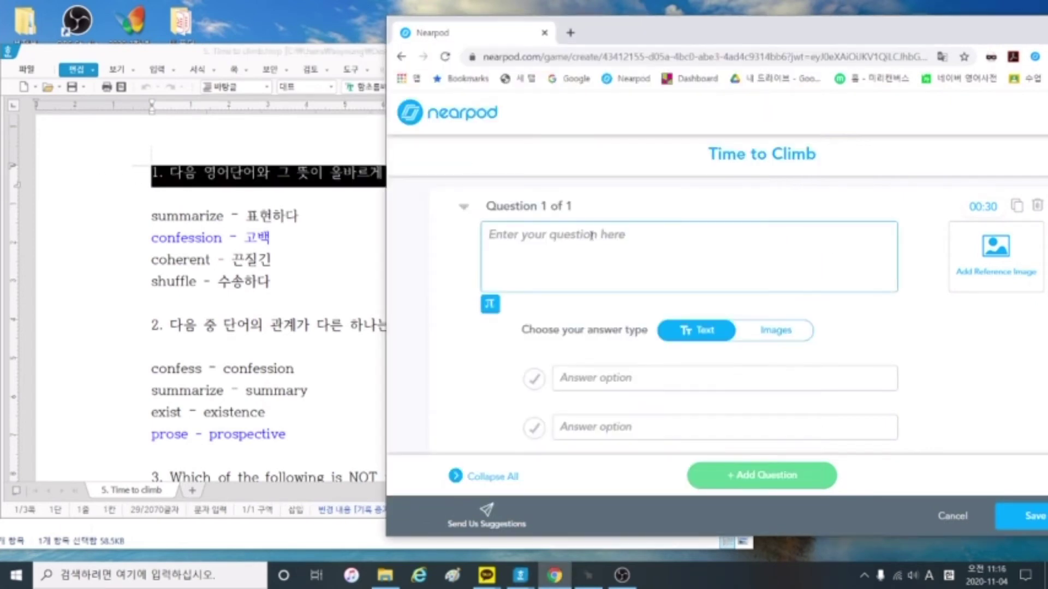
key(ctrl+v)
drag(499, 236, 441, 245)
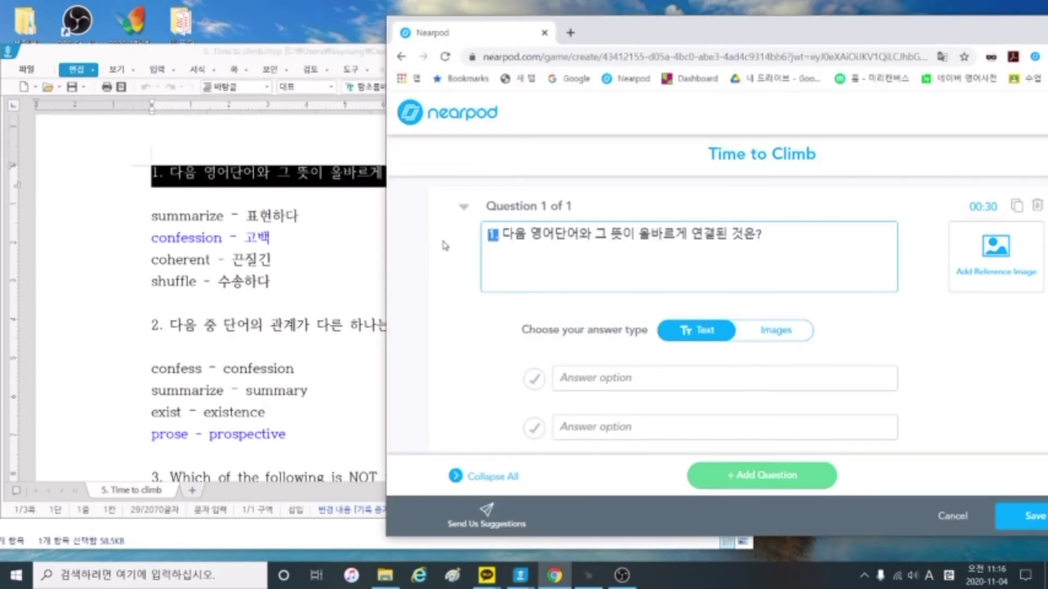
key(BackSpace)
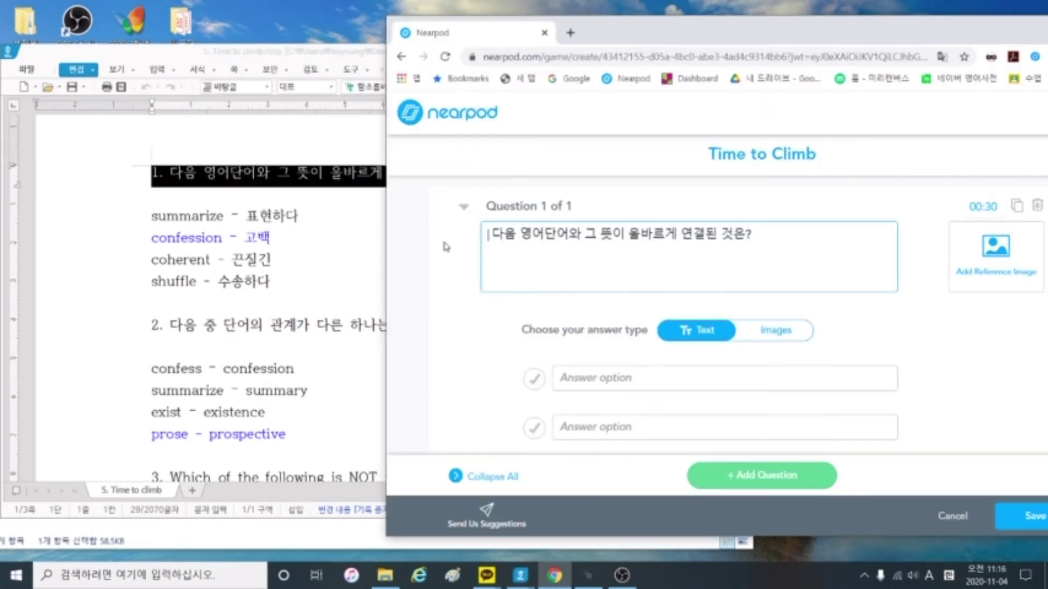
Copy "summarize – 표현하다" and "confession – 고백" from the document into the first two answer options of Question 1
click(149, 219)
drag(151, 219, 322, 224)
click(852, 373)
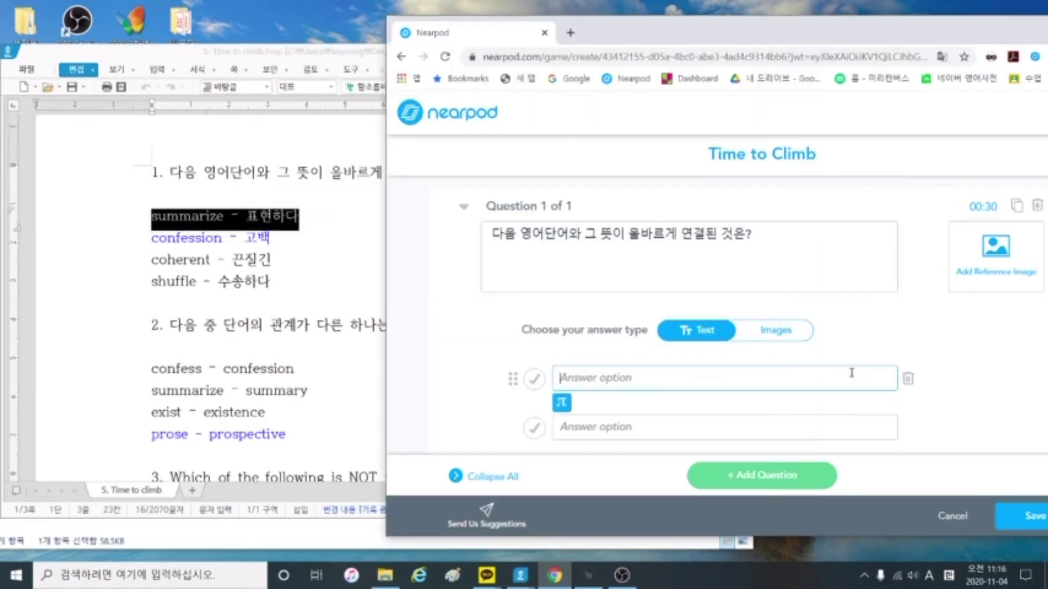
key(ctrl+v)
click(150, 240)
drag(151, 240, 282, 251)
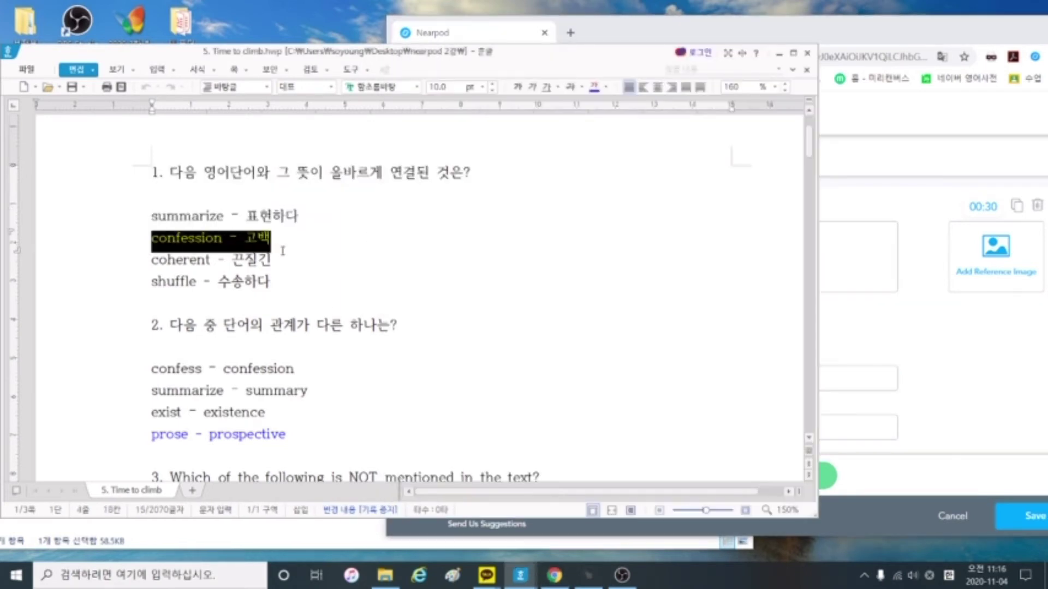
key(ctrl+c)
click(851, 426)
key(ctrl+v)
Add two more answer options to Question 1 and fill them with "coherent - 끈질긴" and "shuffle - 수송하다" from the document
scroll(740, 409, down, 1)
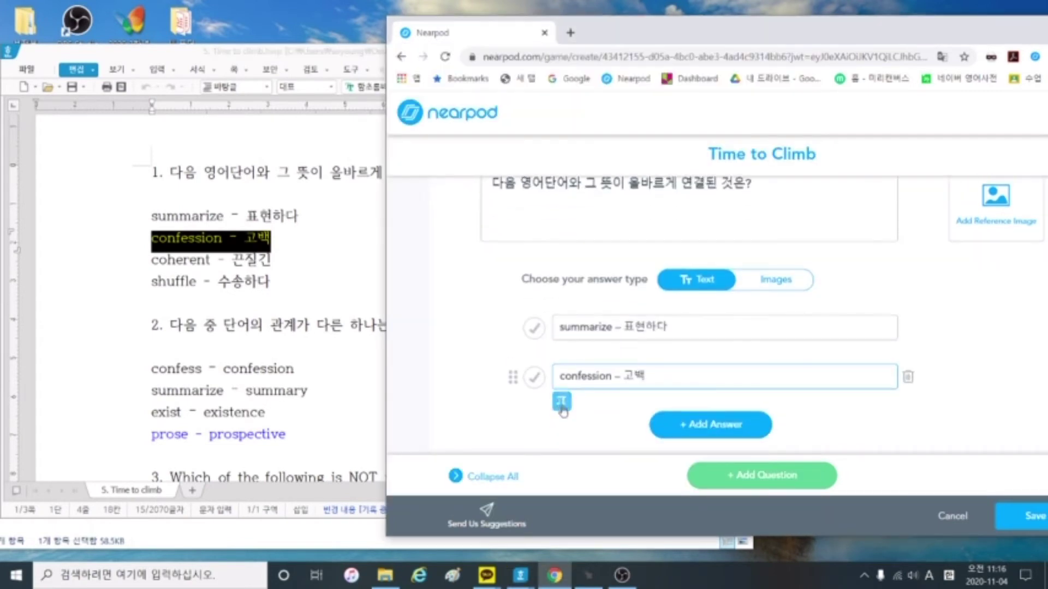
click(730, 437)
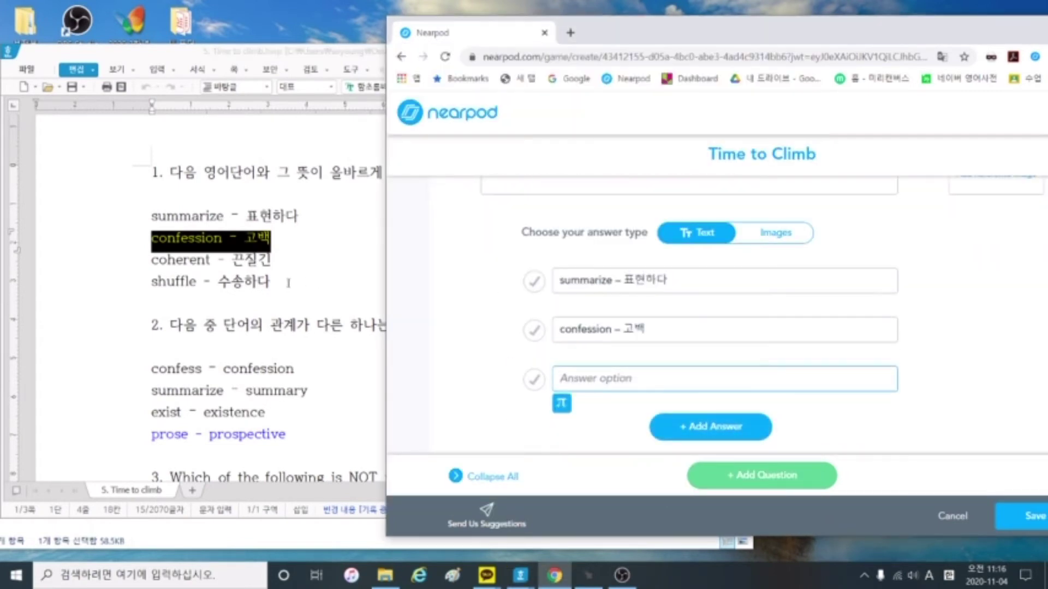
drag(151, 262, 276, 260)
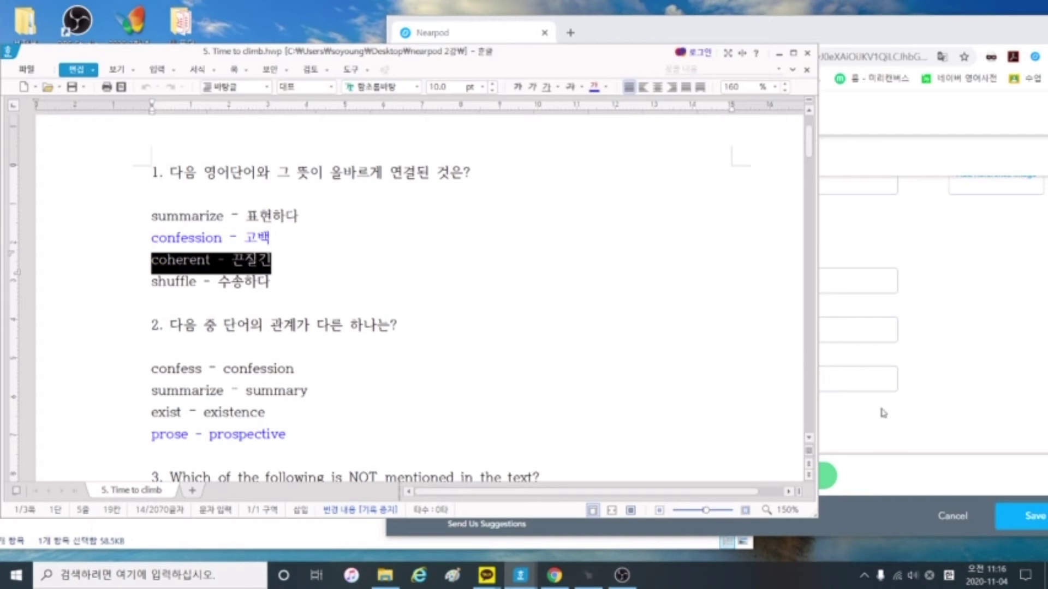
click(848, 378)
key(ctrl+v)
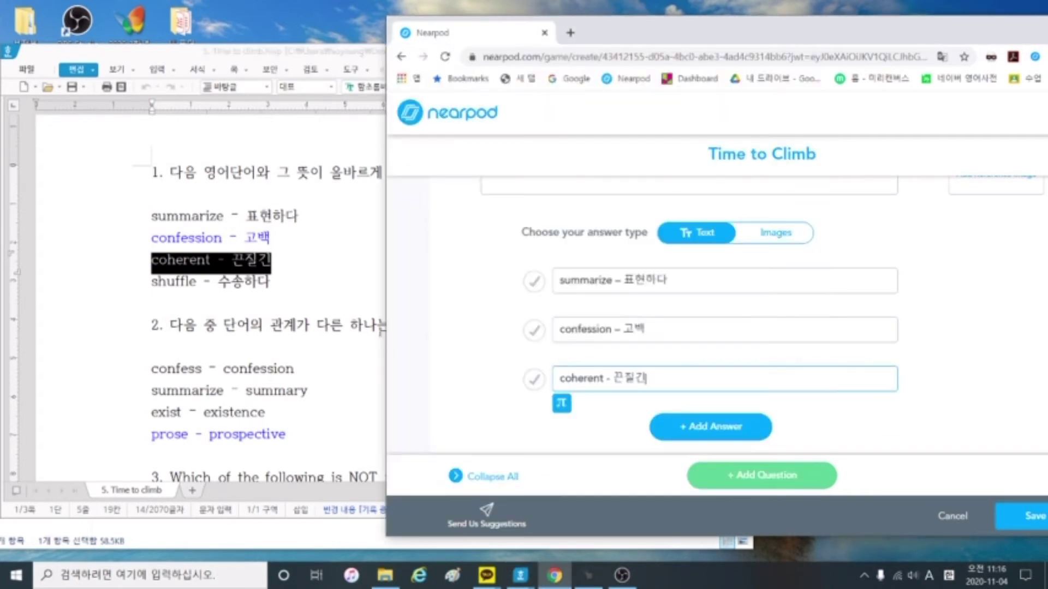
click(702, 429)
click(170, 287)
drag(152, 284, 326, 290)
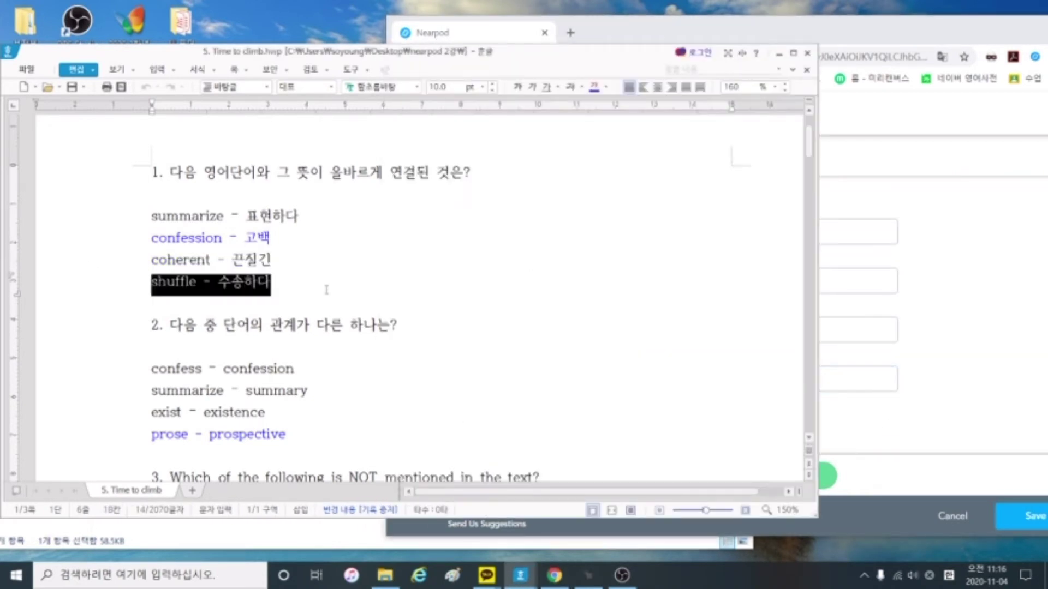
click(840, 385)
key(ctrl+v)
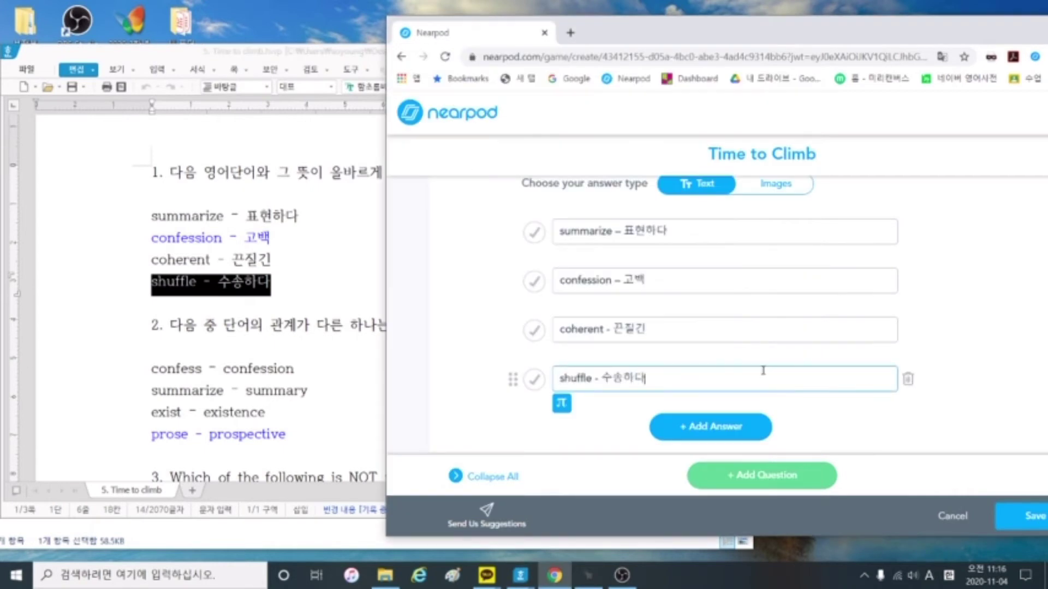
Mark "confession – 고백" as the correct answer and review the completed Question 1
click(533, 281)
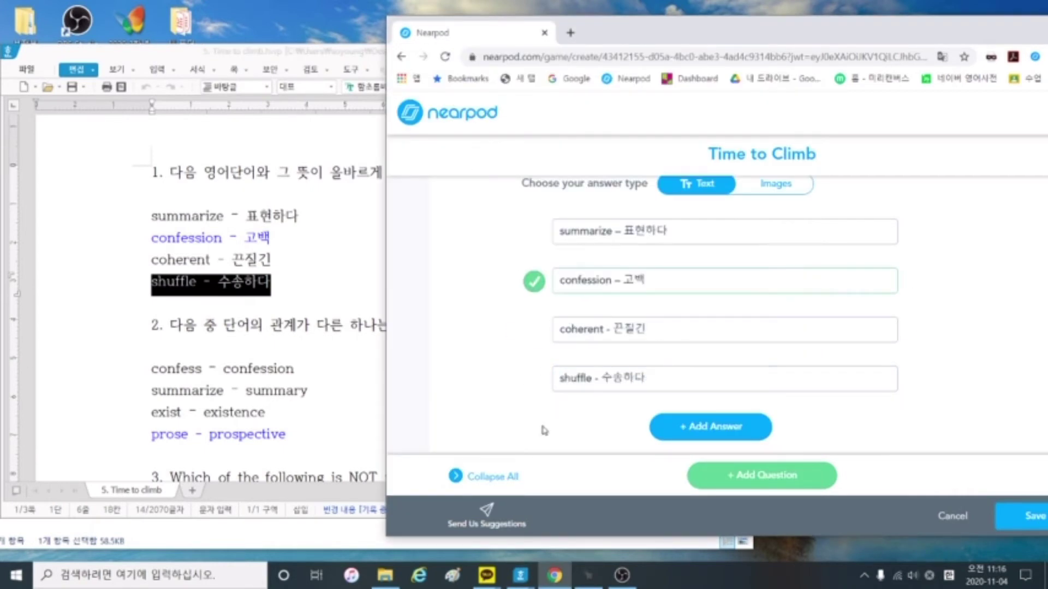
scroll(548, 441, up, 2)
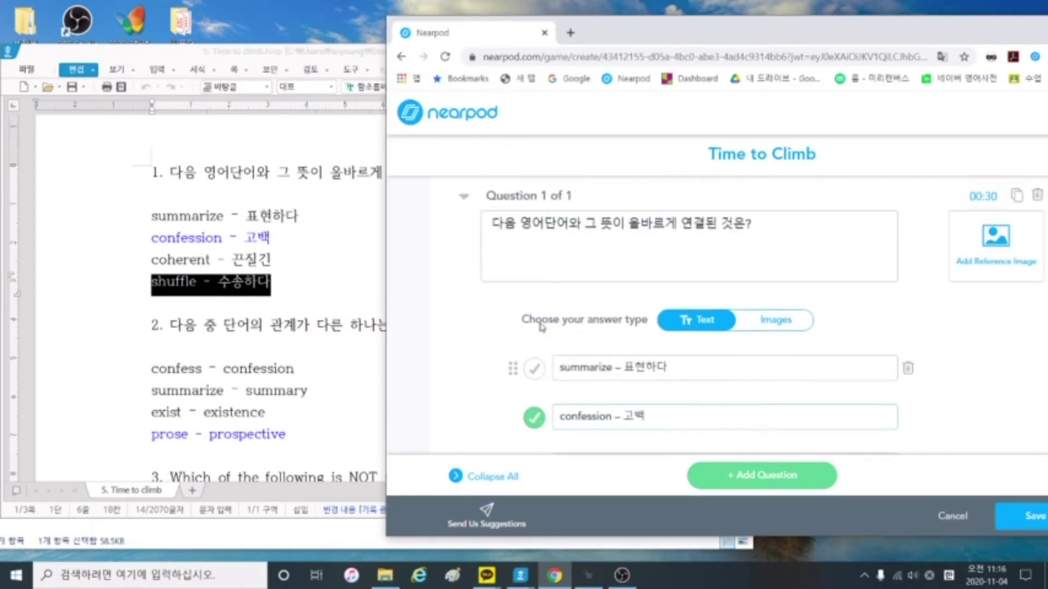
scroll(538, 355, down, 3)
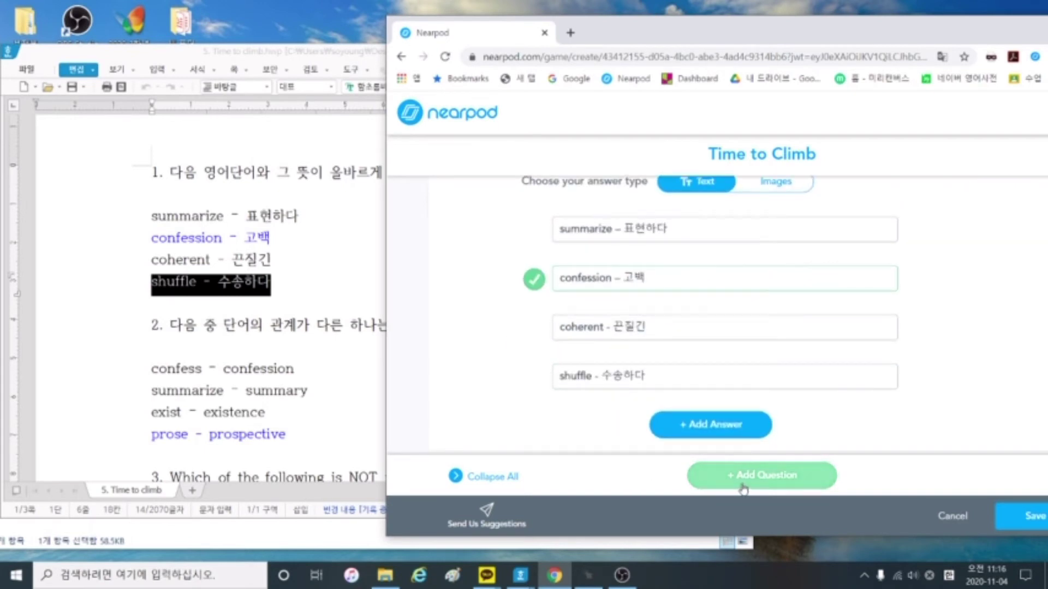
Add Question 2 and copy the document's second question, "다음 중 단어의 관계가 다른 하나는?", into it without its number
click(743, 489)
scroll(156, 235, down, 2)
click(170, 268)
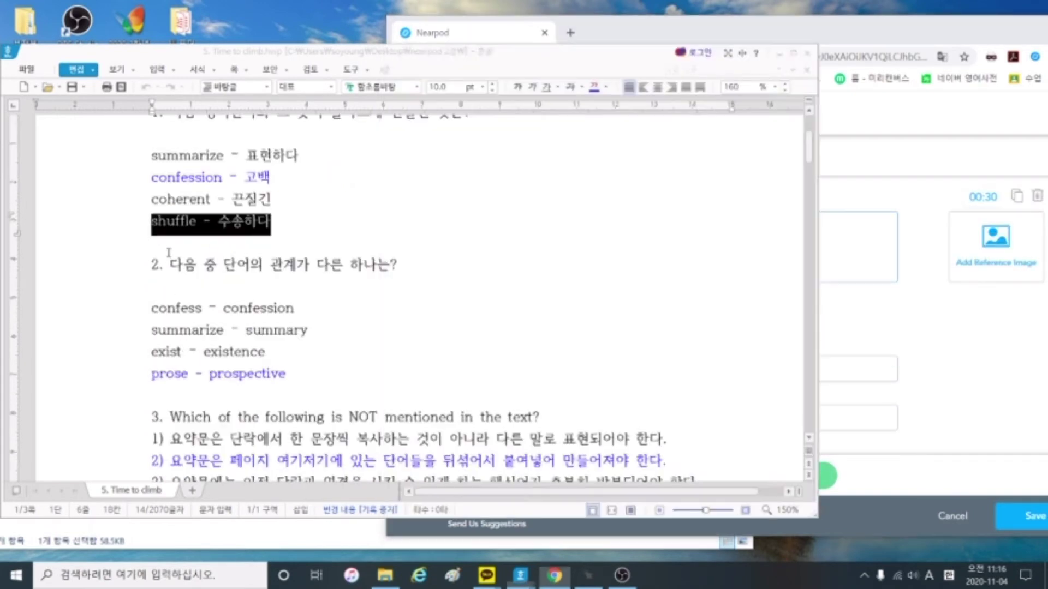
drag(169, 267, 393, 277)
key(ctrl+c)
click(874, 307)
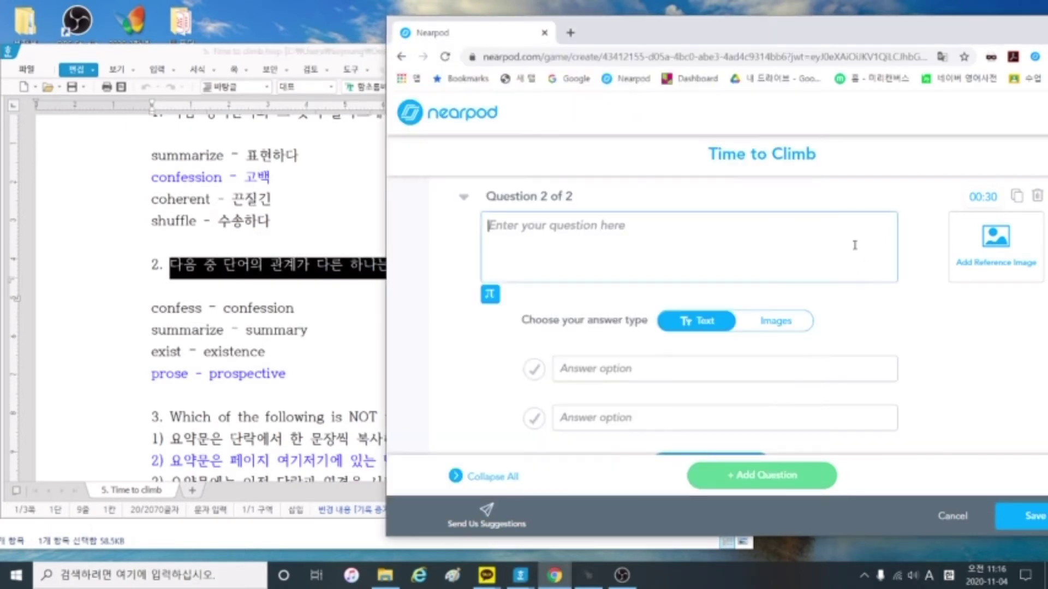
click(846, 245)
key(ctrl+v)
Copy "confess – confession" and "summarize – summary" from the document into the first two answer options of Question 2
click(137, 316)
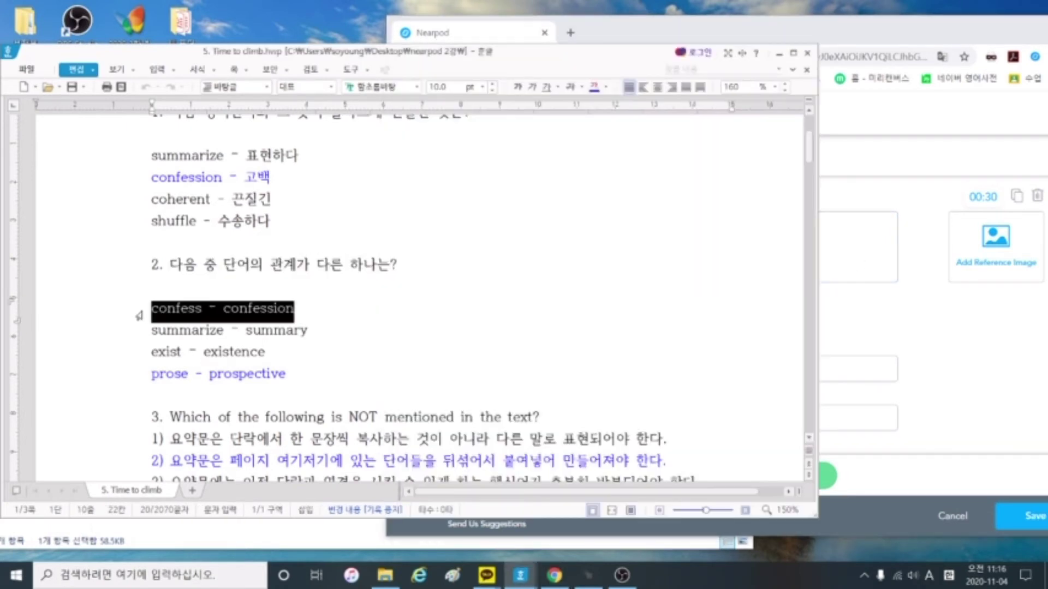
click(889, 319)
click(644, 368)
key(ctrl+v)
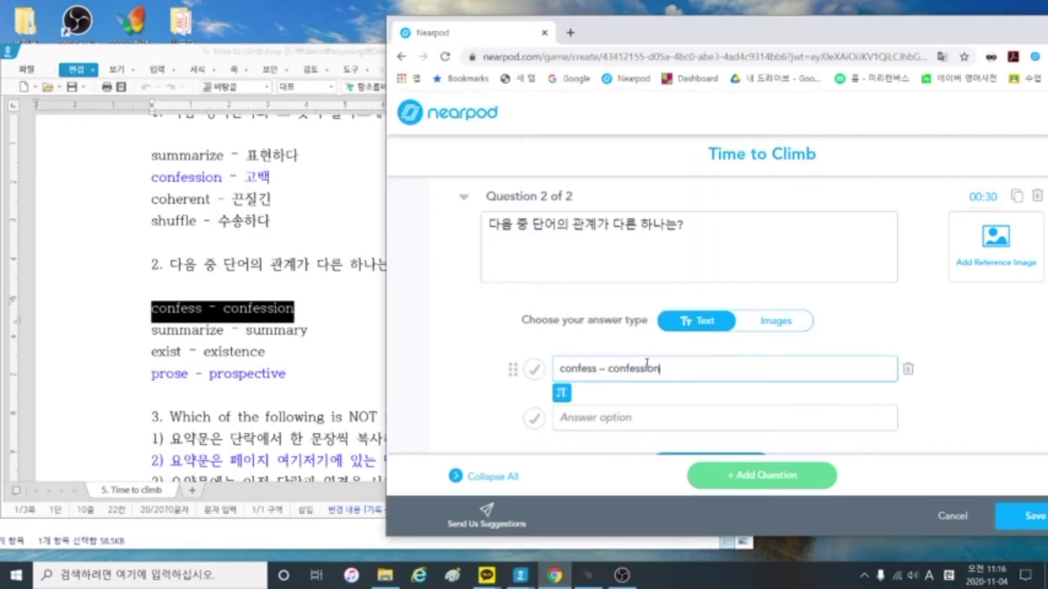
click(150, 332)
drag(150, 332, 322, 333)
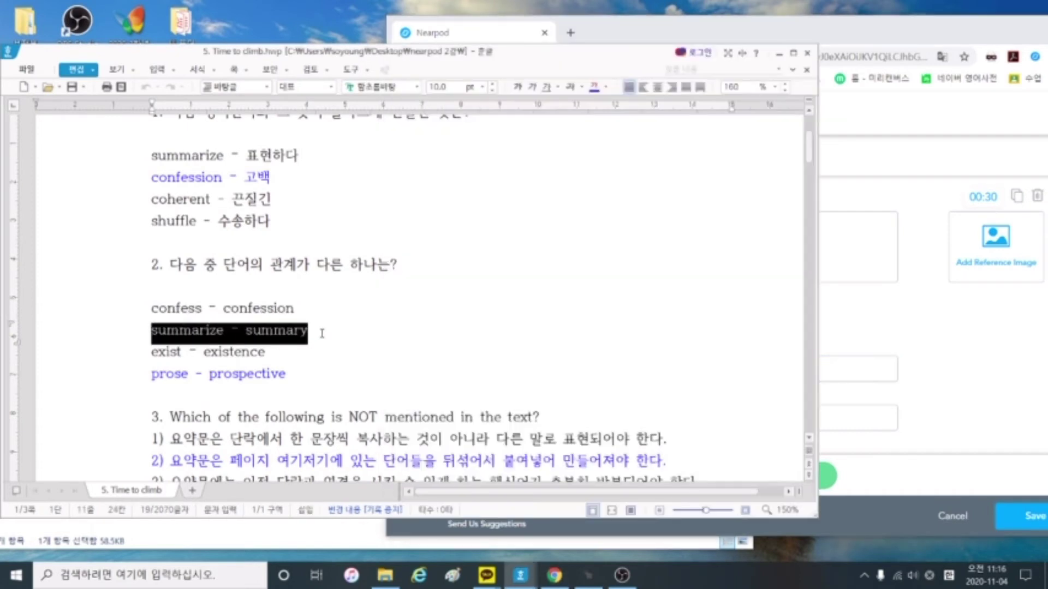
click(895, 418)
key(ctrl+v)
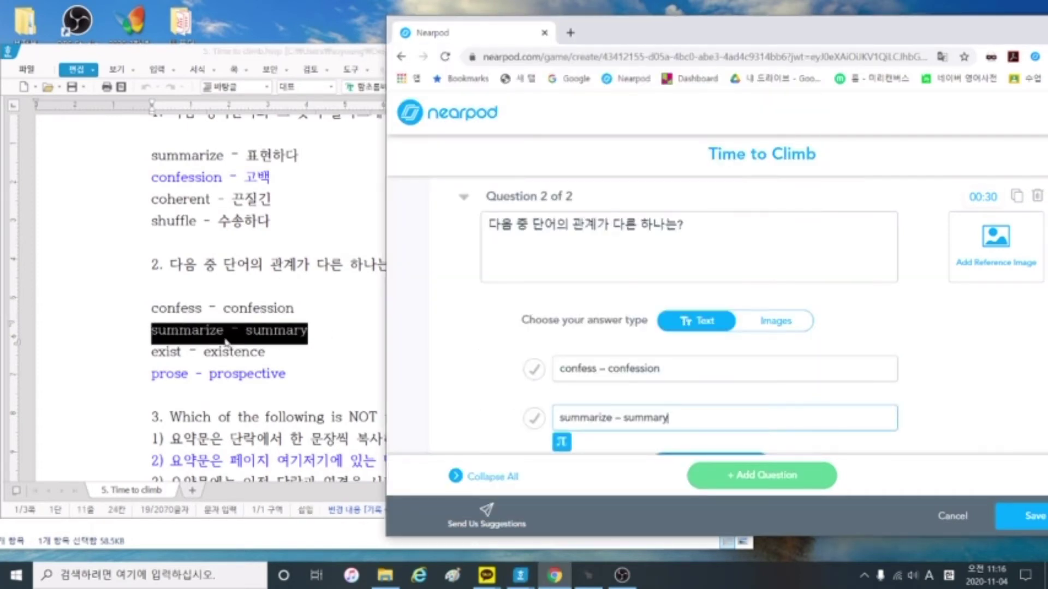
Add "exist – existence" and "prose - prospective" from the document as two more answers to Question 2, marking "prose - prospective" as correct
click(140, 355)
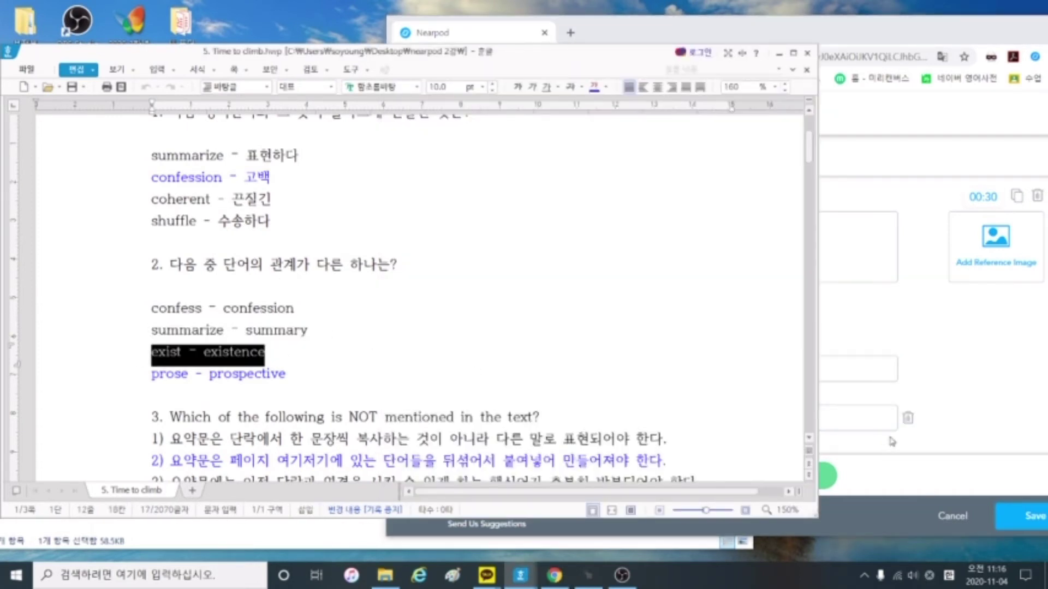
scroll(849, 422, down, 1)
click(850, 422)
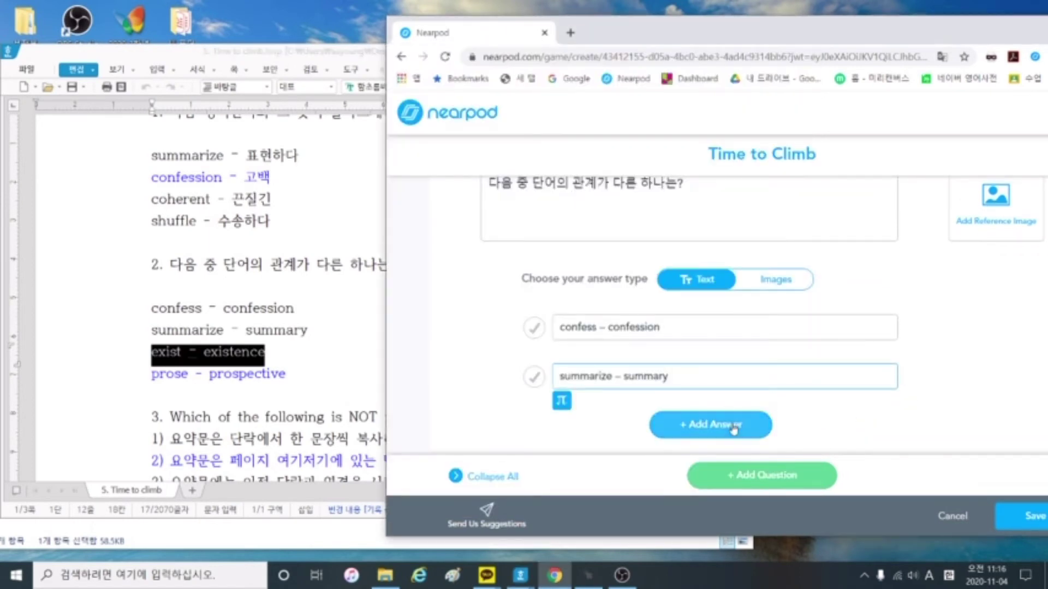
click(710, 426)
key(ctrl+v)
click(153, 375)
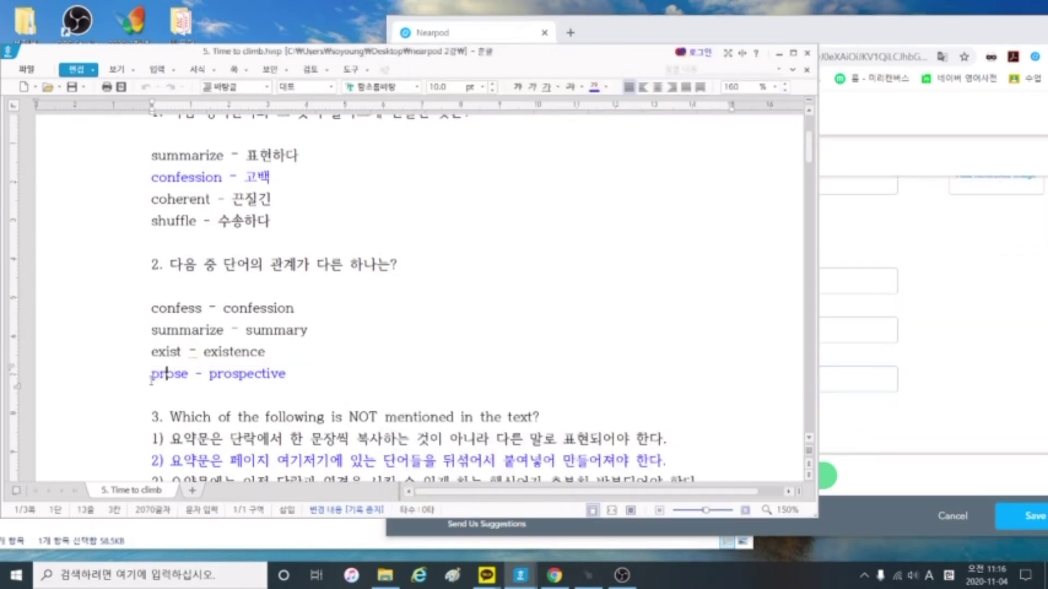
drag(153, 374, 286, 376)
click(922, 409)
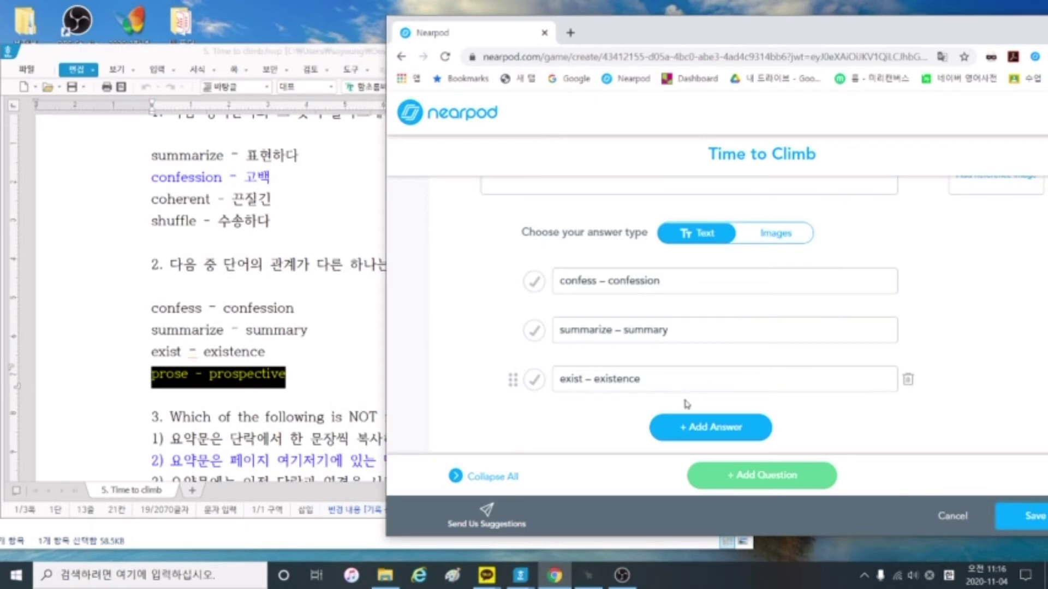
click(702, 427)
key(ctrl+v)
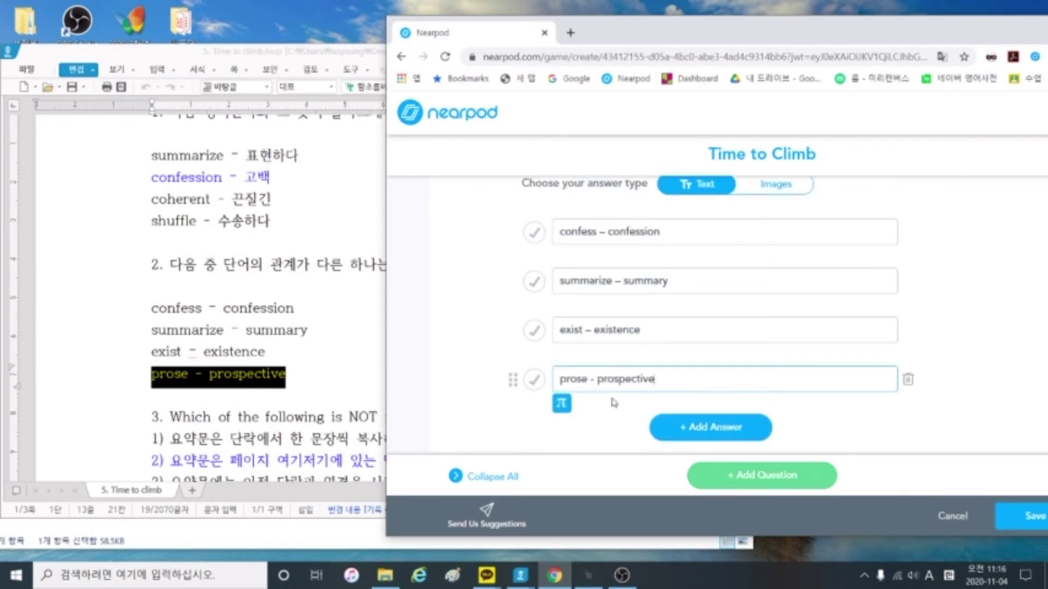
click(532, 382)
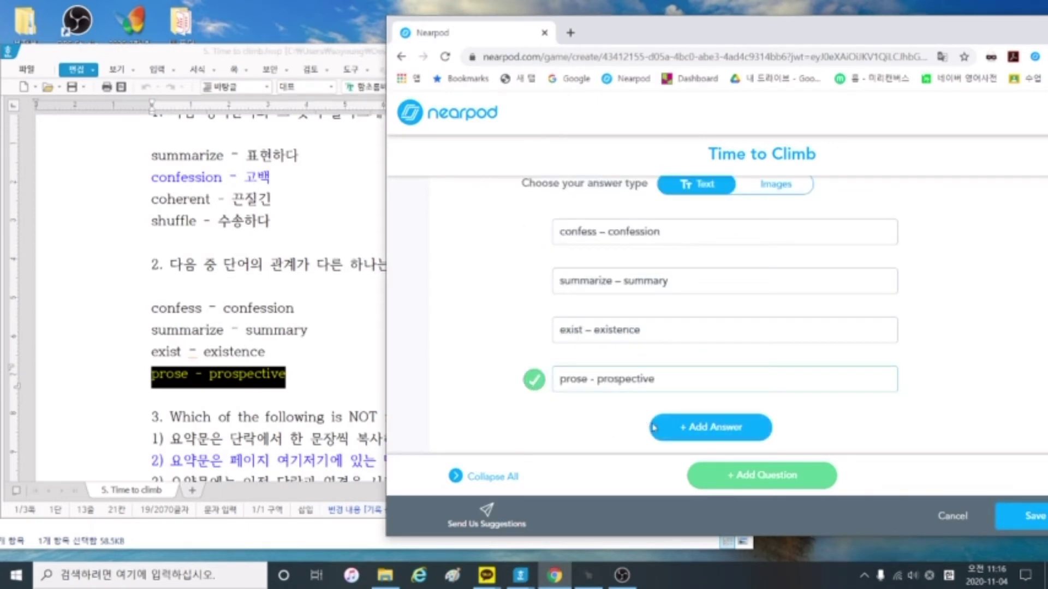
Add Question 3 and copy "Which of the following is NOT mentioned in the text?" from the document into it without its number
click(773, 478)
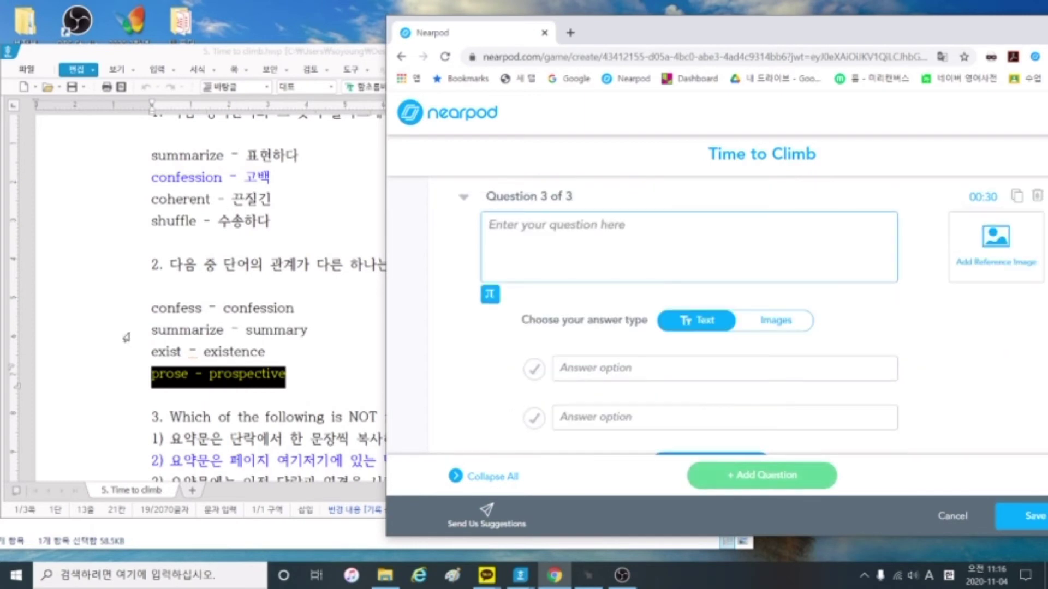
click(259, 400)
click(258, 400)
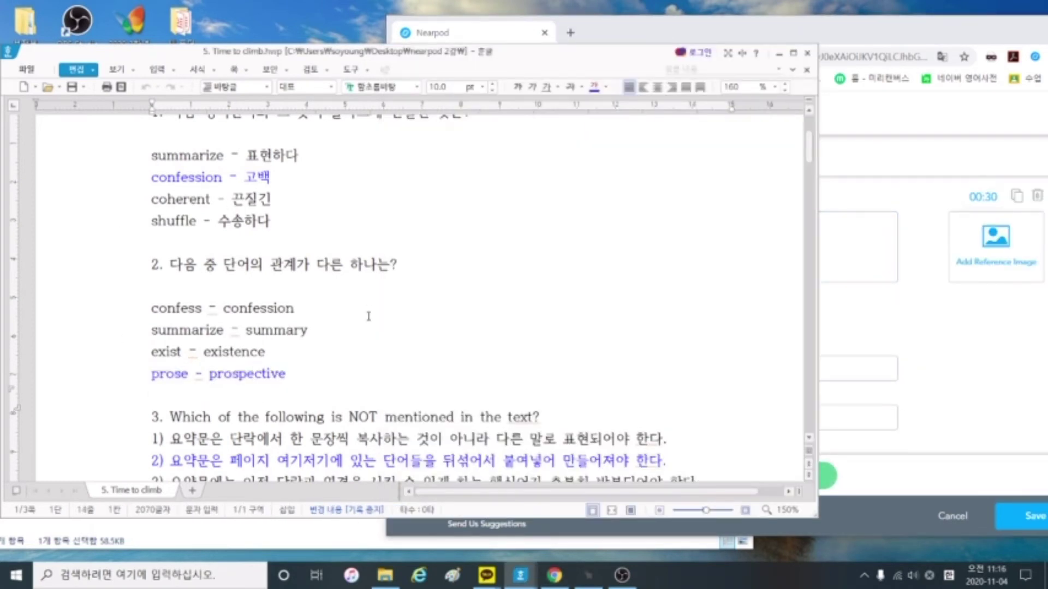
scroll(354, 292, down, 2)
click(917, 347)
scroll(509, 307, down, 1)
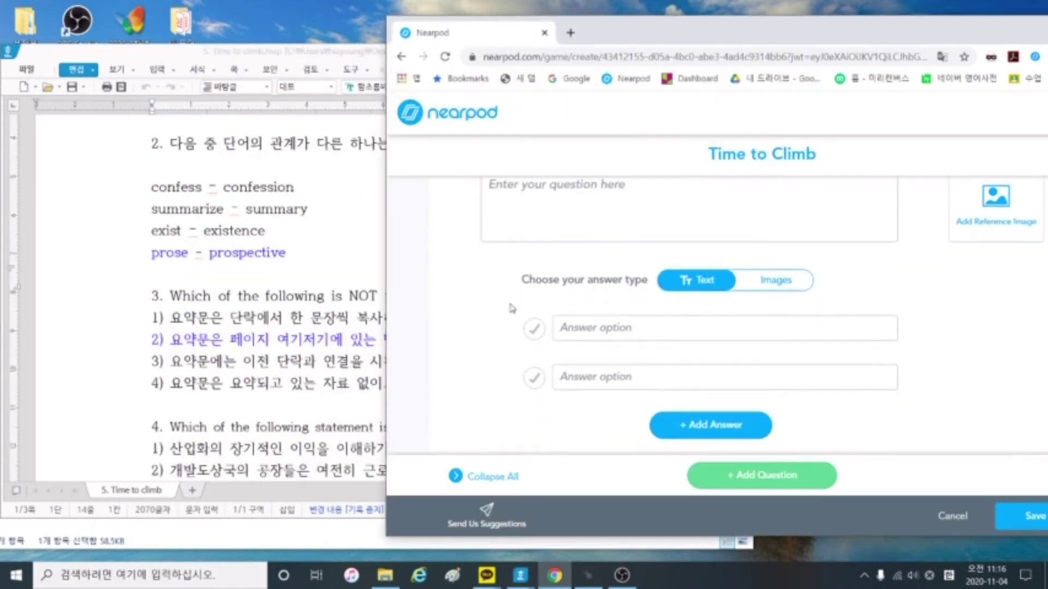
scroll(512, 306, up, 1)
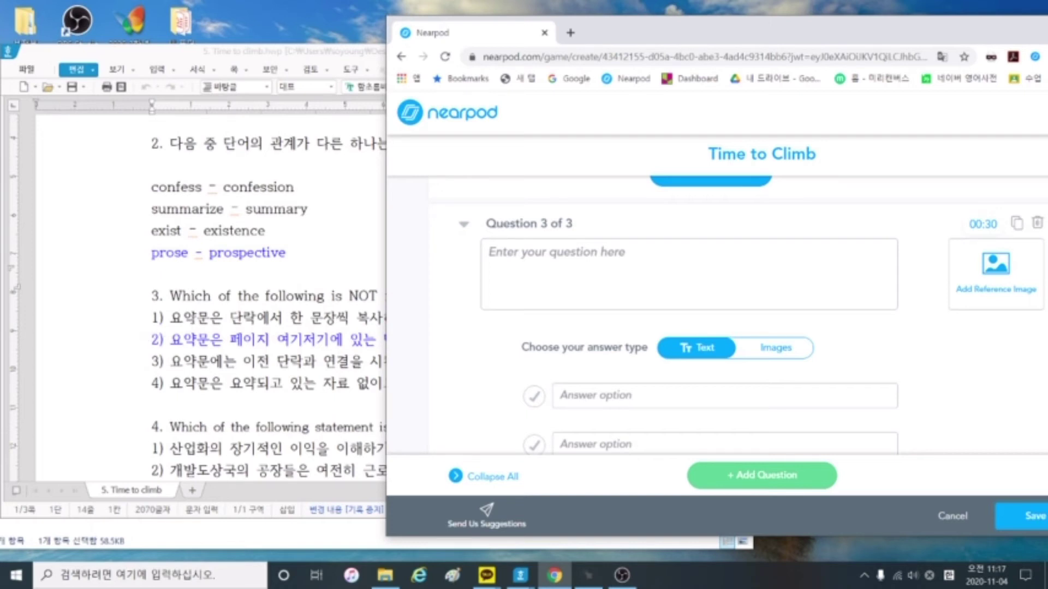
click(176, 304)
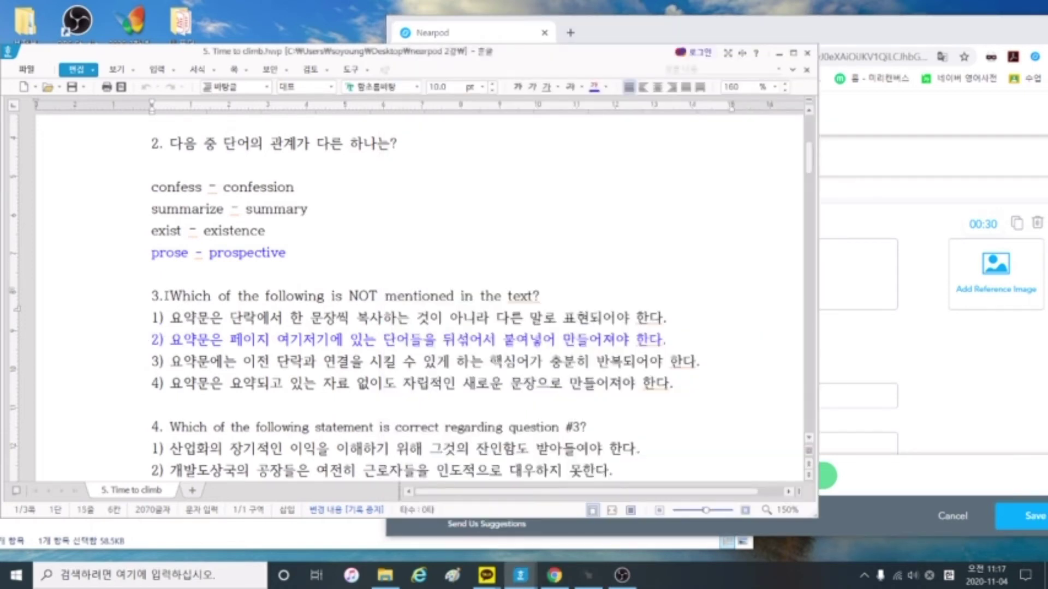
drag(166, 296, 544, 307)
click(825, 273)
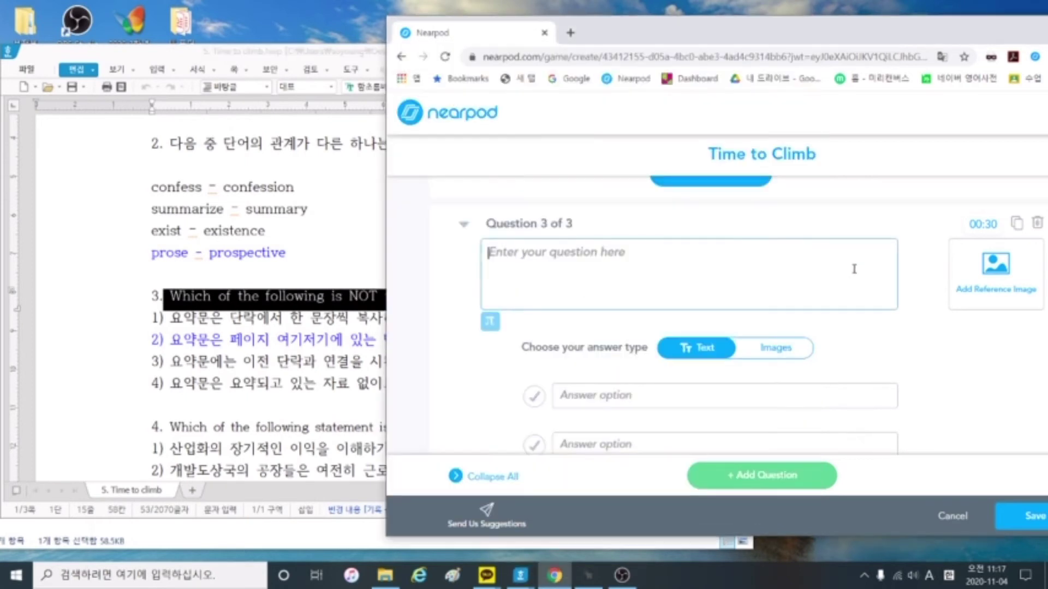
key(ctrl+v)
Copy the document's statements 1) and 2) under question 3 into the first two answer options of Question 3, leaving out their numbers
click(176, 334)
drag(171, 318, 687, 332)
click(837, 345)
click(643, 398)
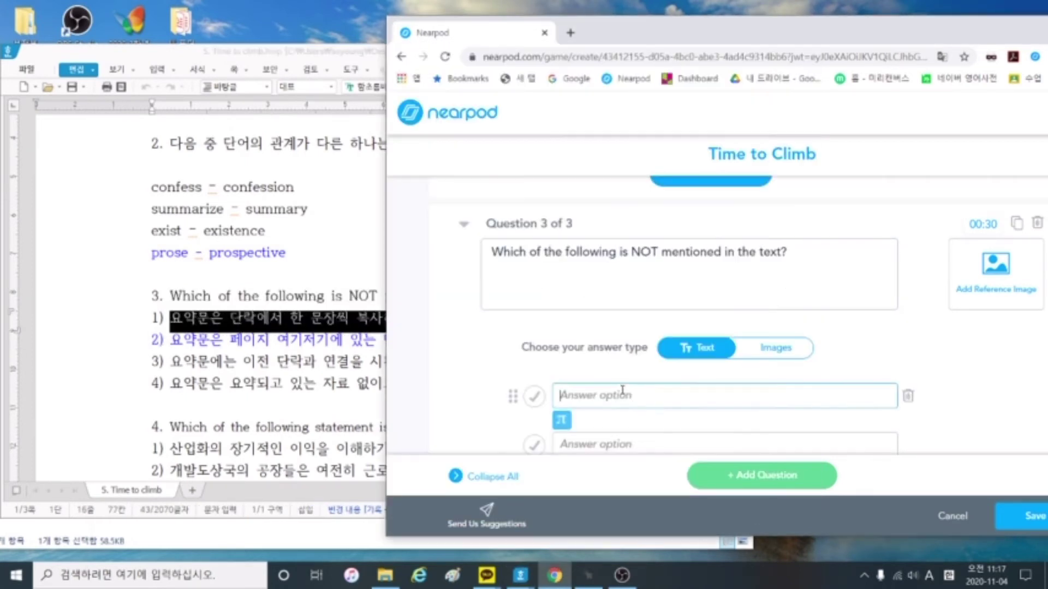
key(ctrl+v)
scroll(329, 382, down, 1)
click(194, 295)
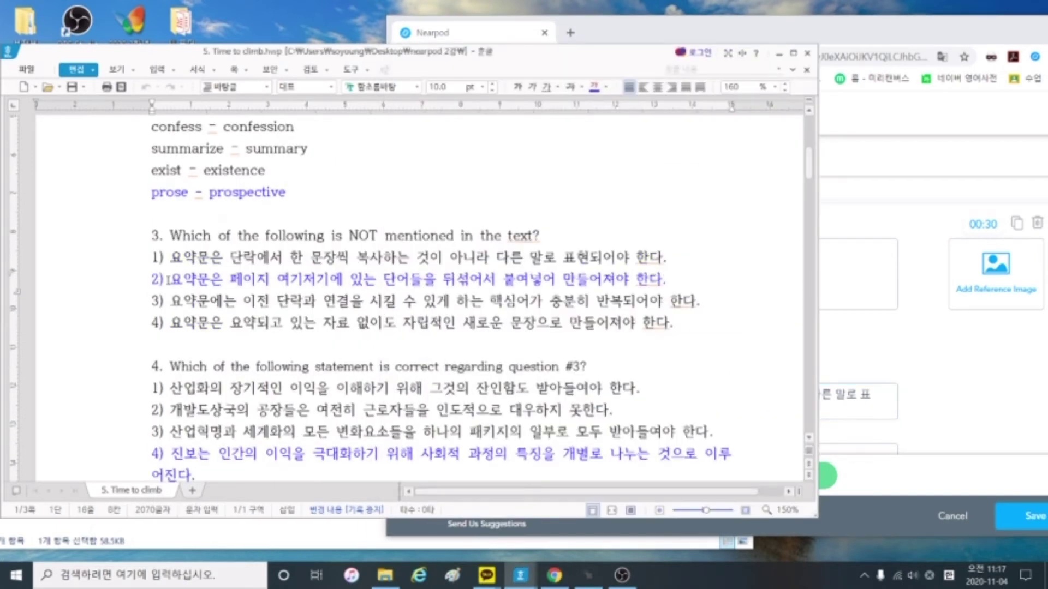
drag(170, 279, 697, 288)
click(862, 413)
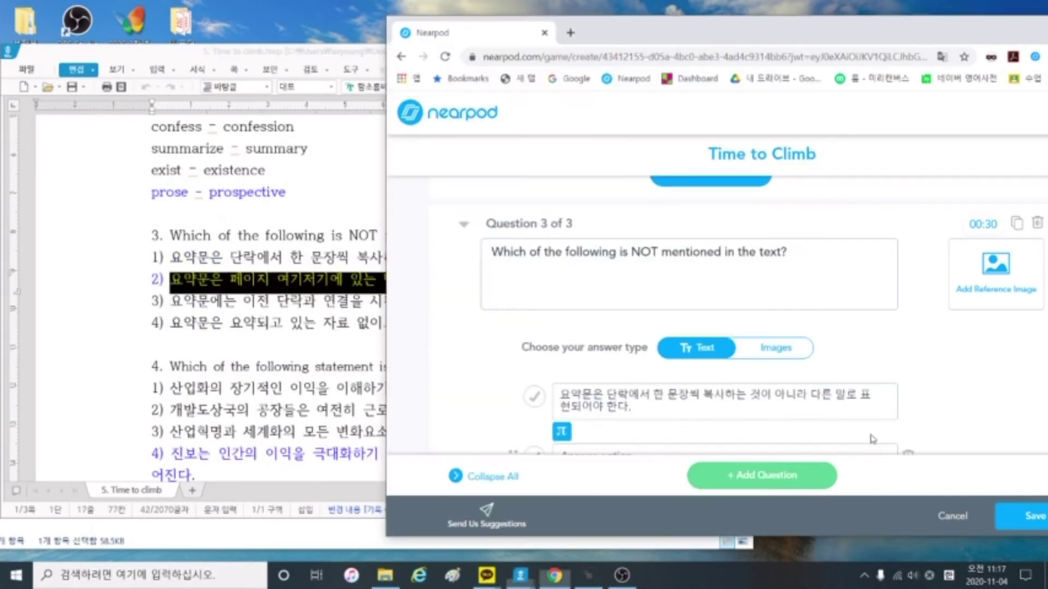
scroll(719, 373, down, 1)
click(692, 389)
key(ctrl+v)
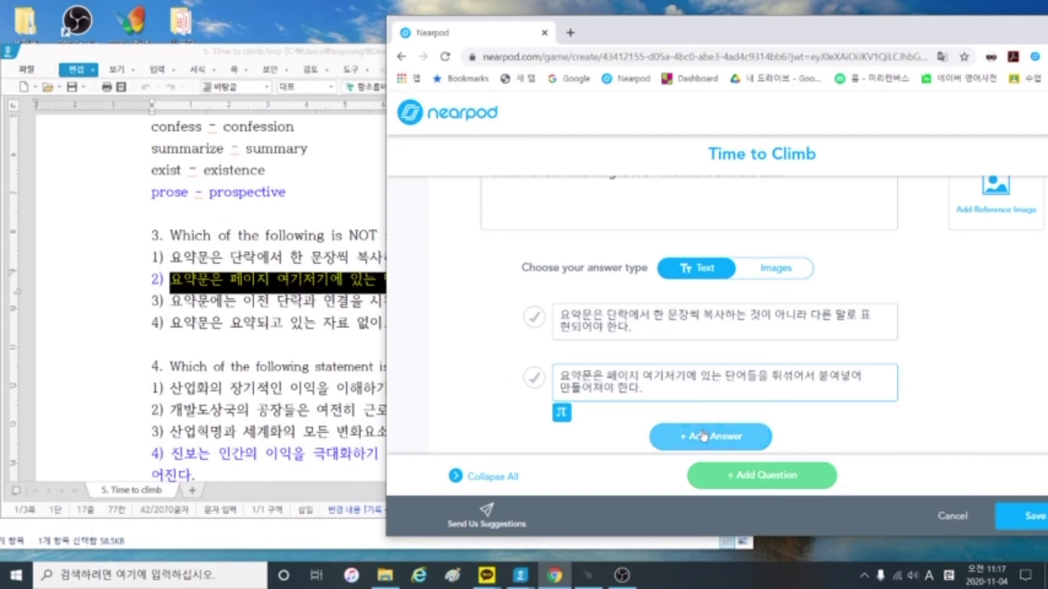
Add a third answer option to Question 3 and fill it with the document's statement "요약문에는 이전 단락과 연결을 시킬 수 있게 하는 핵심어가 충분히 반복되어야 한다."
click(710, 435)
click(234, 289)
drag(164, 302, 701, 303)
click(829, 369)
key(ctrl+v)
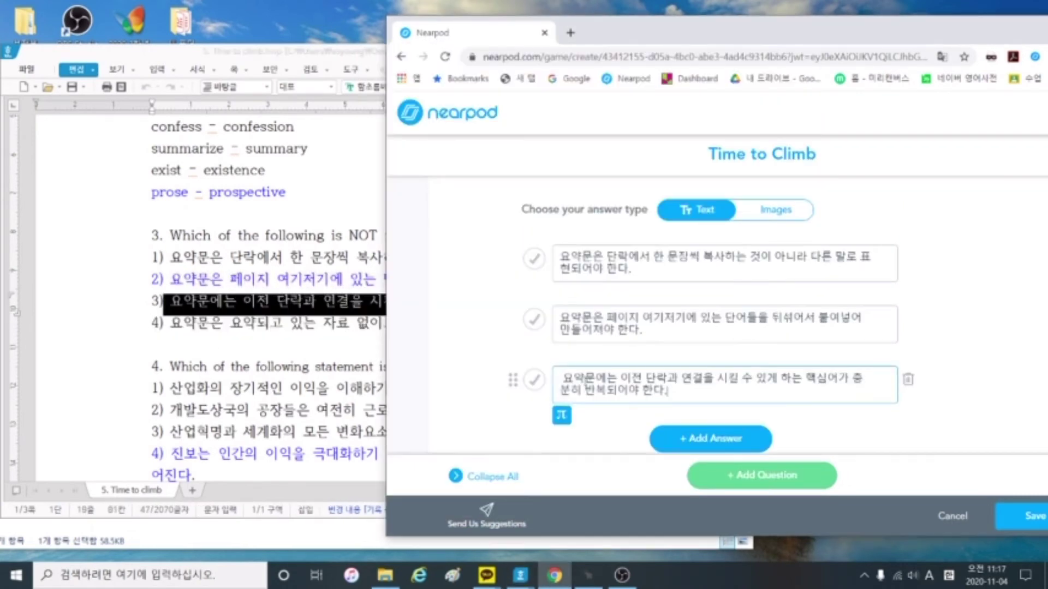
Add a fourth answer option to Question 3 and fill it with "요약문은 요약되고 있는 자료 없이도 자립적인 새로운 문장으로 만들어져야 한다."
click(684, 438)
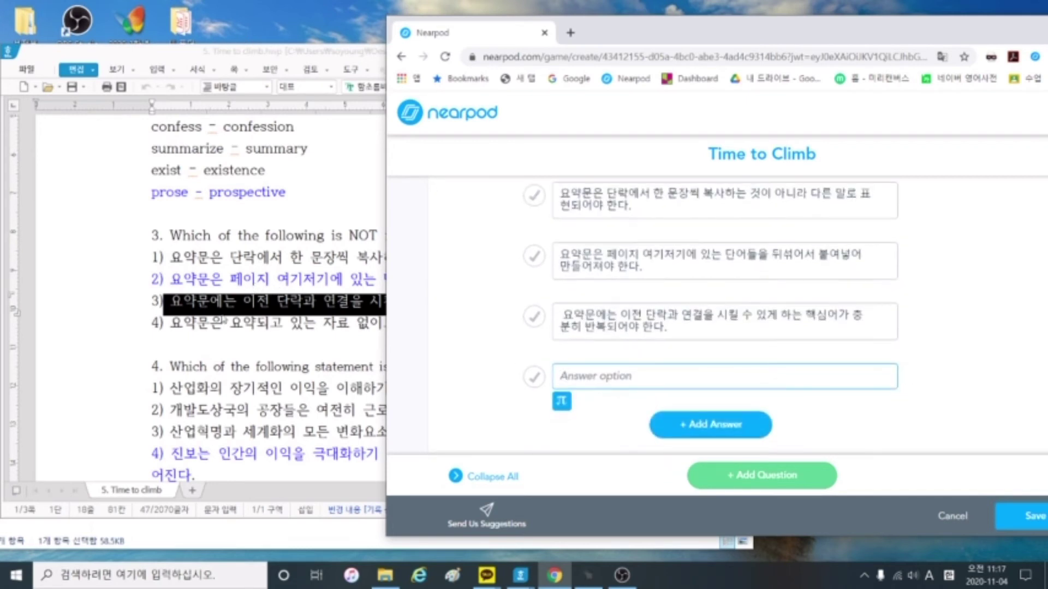
click(182, 329)
drag(171, 327, 573, 350)
key(ctrl+c)
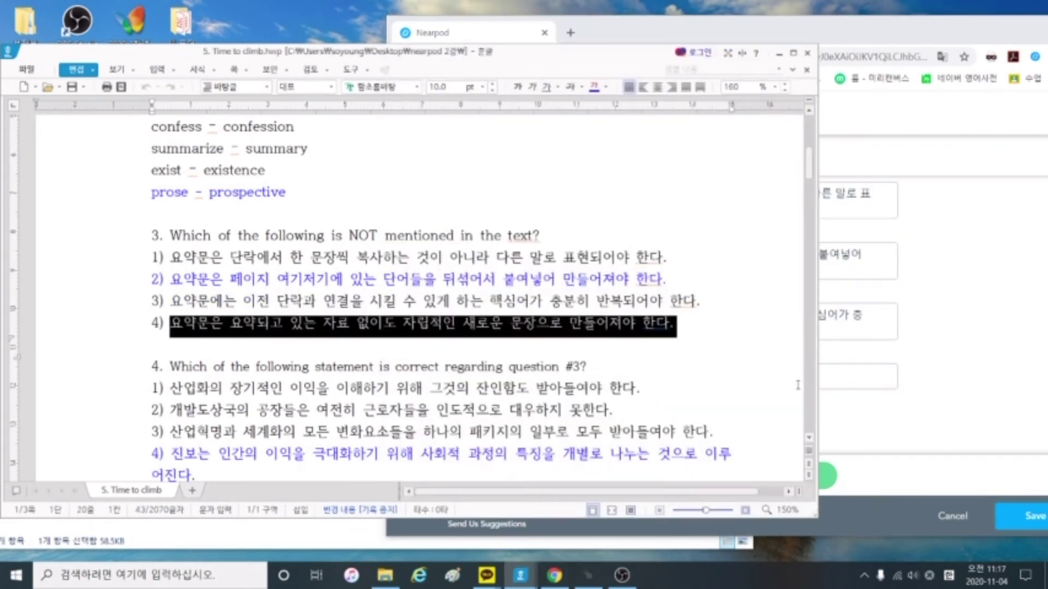
click(848, 385)
key(ctrl+v)
Remove the leading space from Question 3's third answer and mark the second answer, "요약문은 페이지 여기저기에 있는 단어들을 뒤섞어서 붙여넣어 만들어져야 한다.", as correct
click(563, 315)
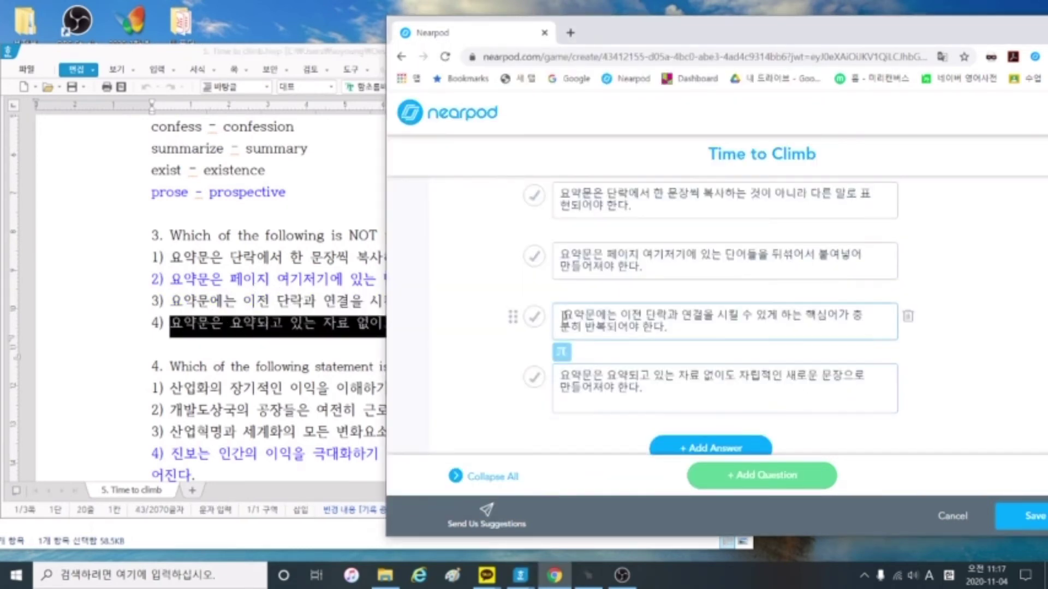
key(BackSpace)
scroll(535, 262, down, 1)
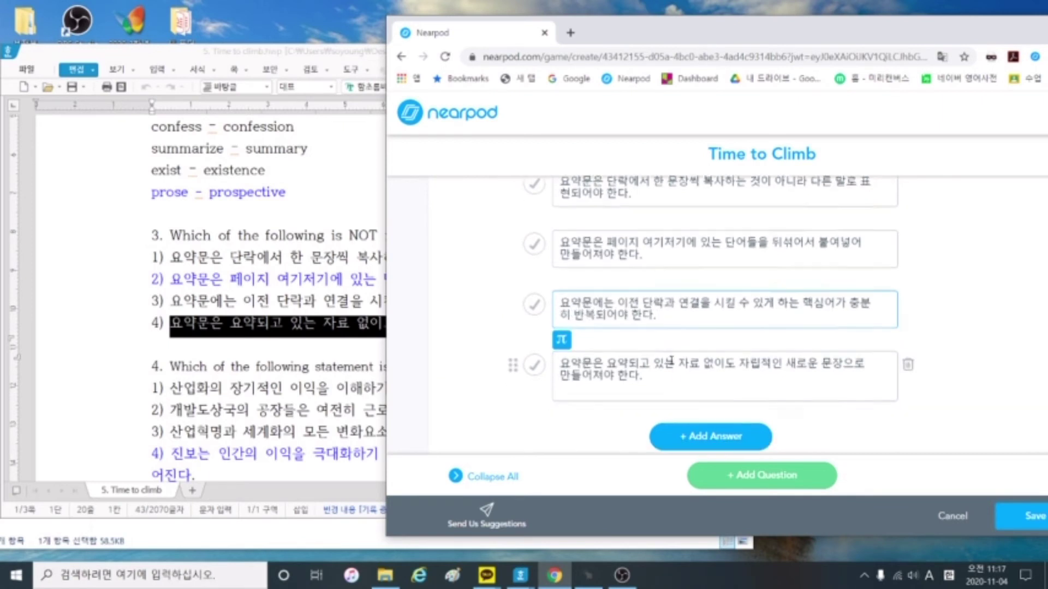
click(537, 244)
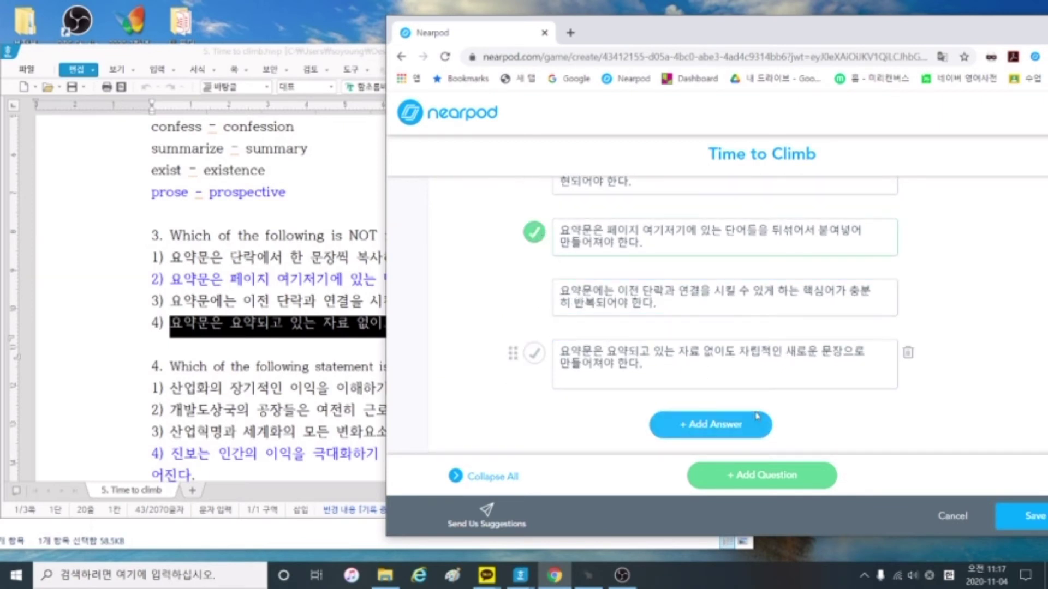
Add Question 4 and copy "Which of the following statement is correct regarding question #3?" from the document into it without its number
click(792, 486)
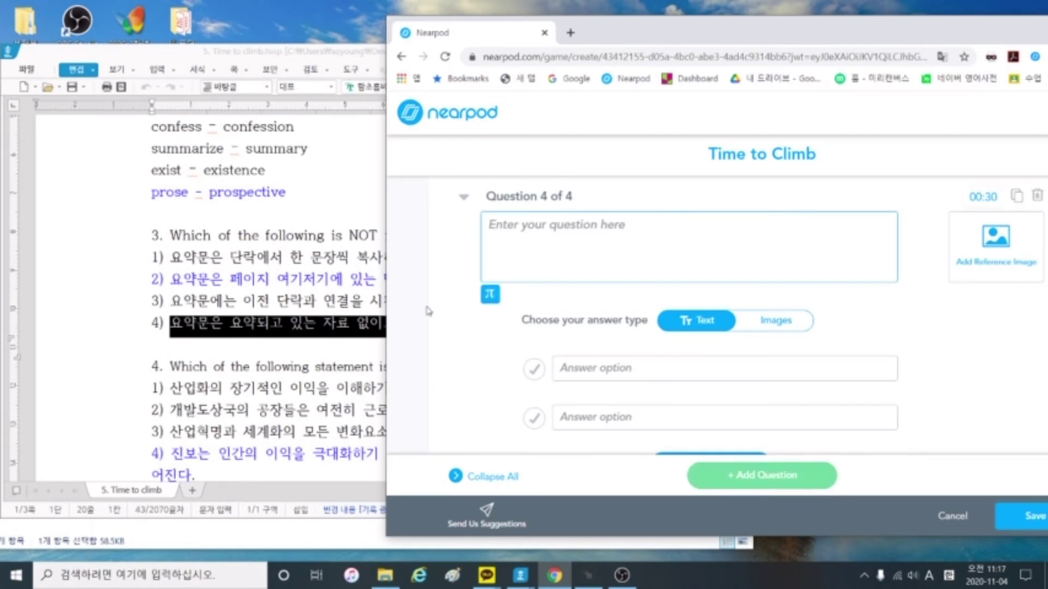
click(298, 409)
drag(171, 371, 620, 376)
key(ctrl+c)
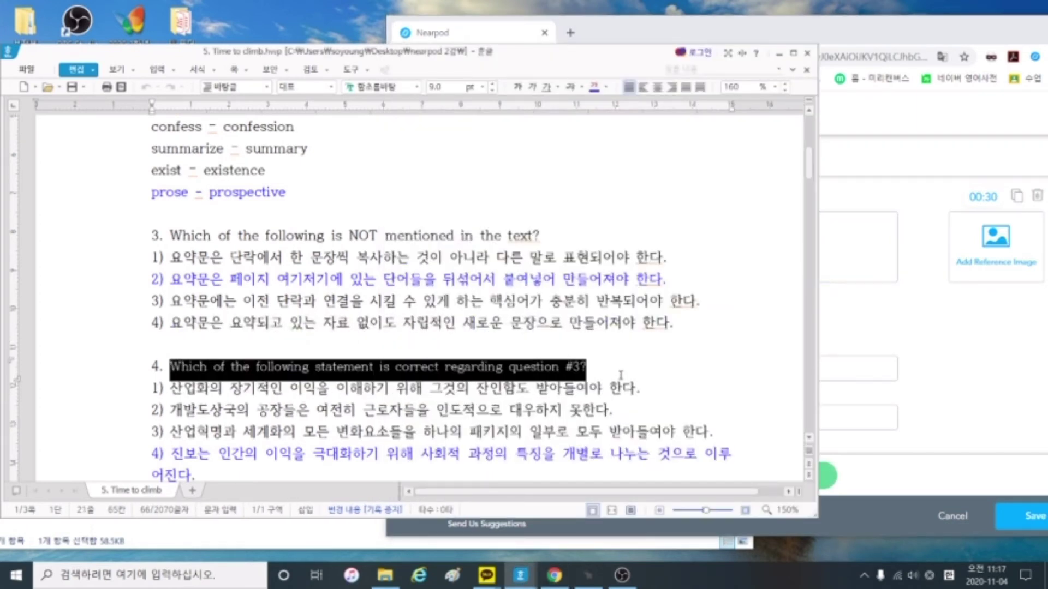
click(906, 316)
click(771, 242)
key(ctrl+v)
Copy the document's statements 1) and 2) under question 4 into the first two answer options of Question 4, leaving out their numbers
click(346, 328)
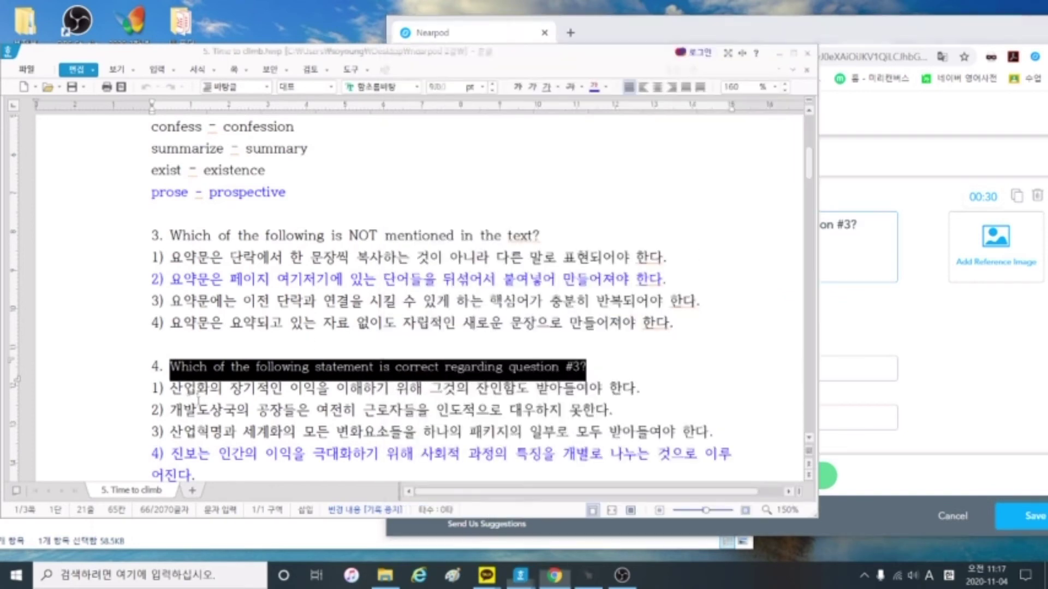
mouse_move(159, 389)
mouse_down()
mouse_move(606, 410)
mouse_move(622, 389)
mouse_move(648, 386)
mouse_move(227, 367)
mouse_move(173, 392)
mouse_up()
key(ctrl+c)
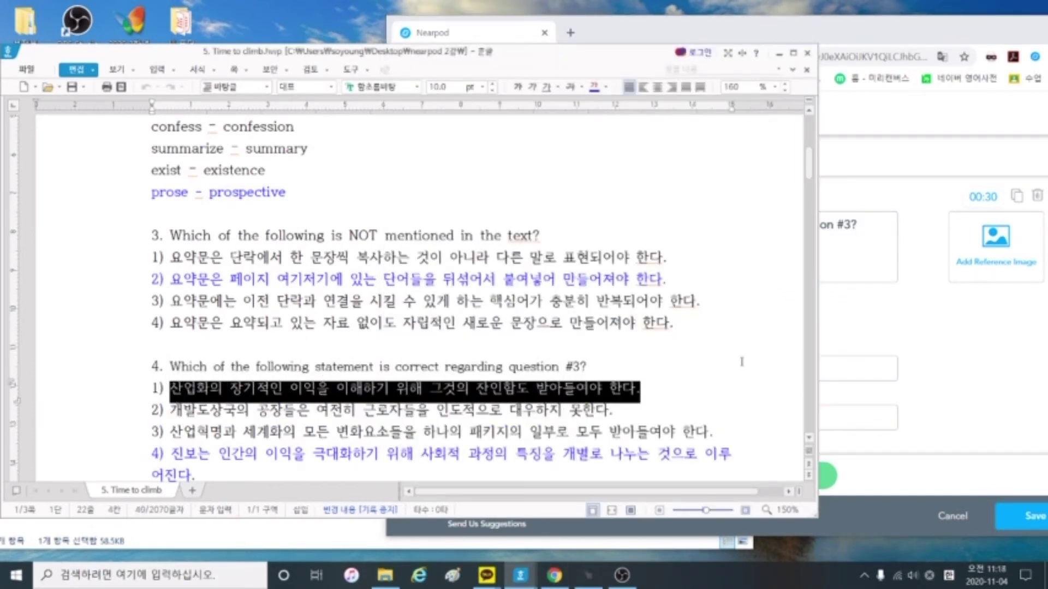
click(857, 374)
key(ctrl+v)
click(272, 388)
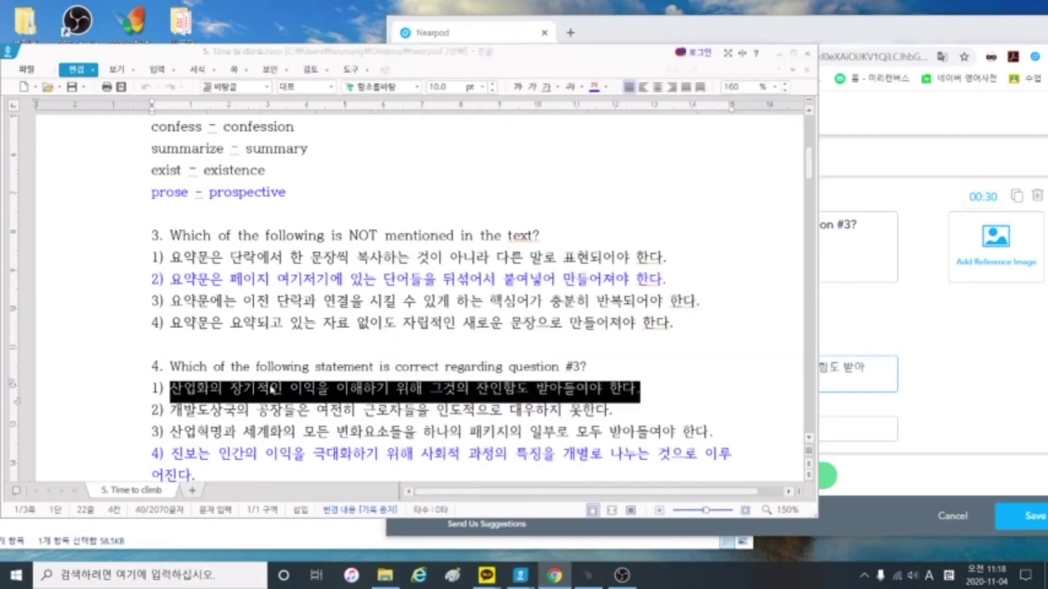
mouse_move(171, 411)
mouse_down()
mouse_move(508, 411)
mouse_move(633, 428)
mouse_move(627, 416)
mouse_move(172, 417)
mouse_up()
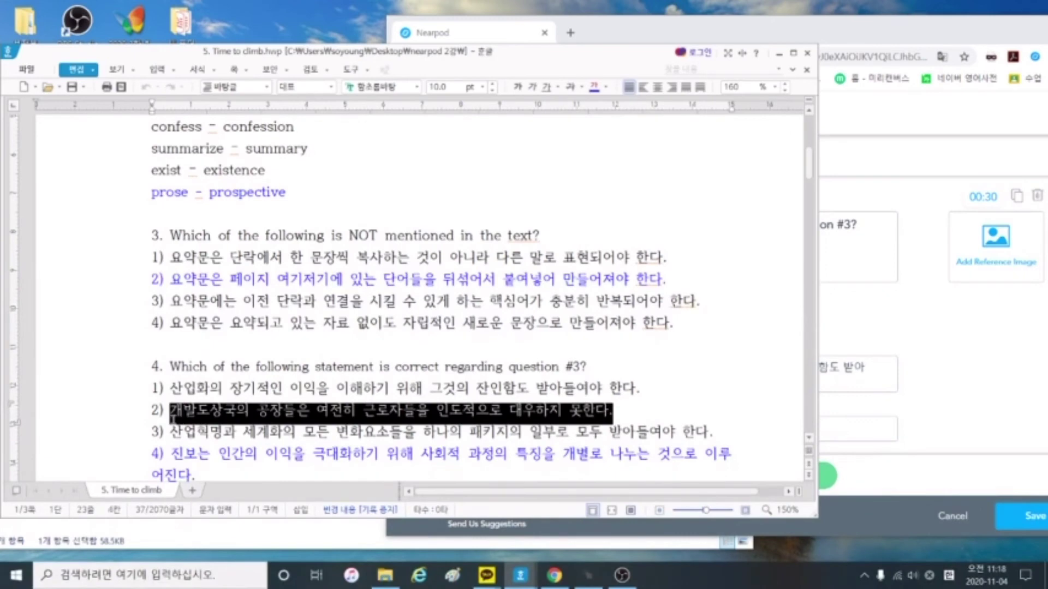
key(ctrl+c)
click(868, 429)
key(ctrl+v)
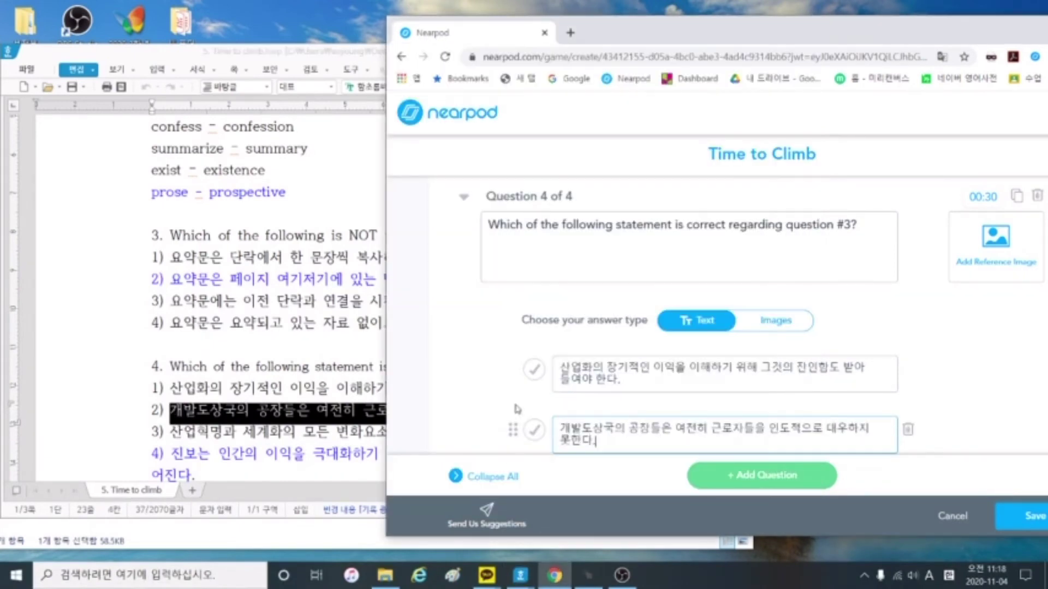
Add a third answer option to Question 4 and fill it with "산업혁명과 세계화의 모든 변화요소들을 하나의 패키지의 일부로 모두 받아들여야 한다."
scroll(518, 409, down, 2)
click(712, 425)
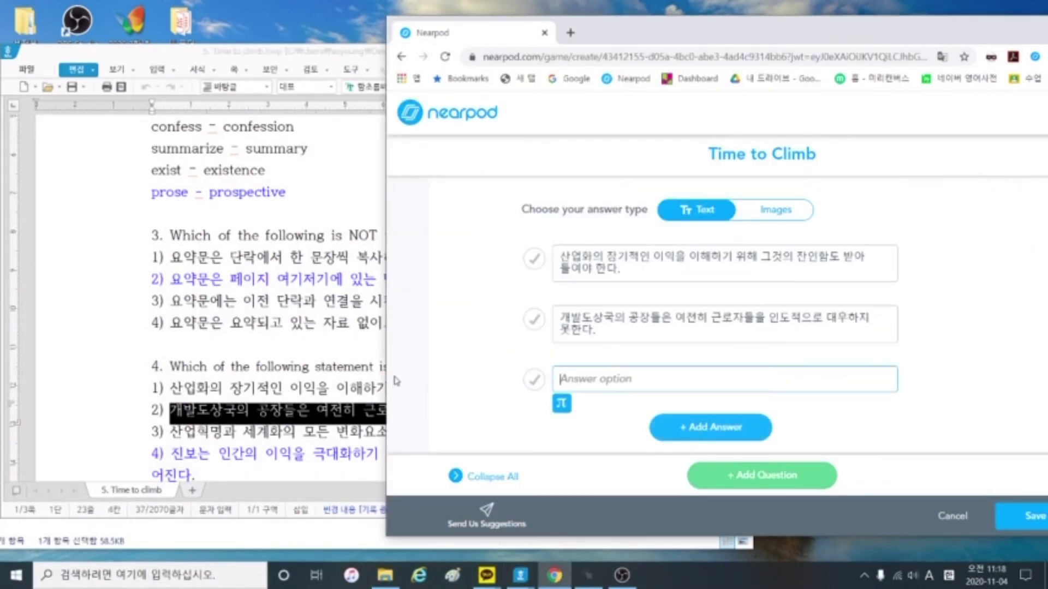
click(198, 423)
drag(169, 434, 834, 422)
key(ctrl+c)
click(849, 408)
key(ctrl+v)
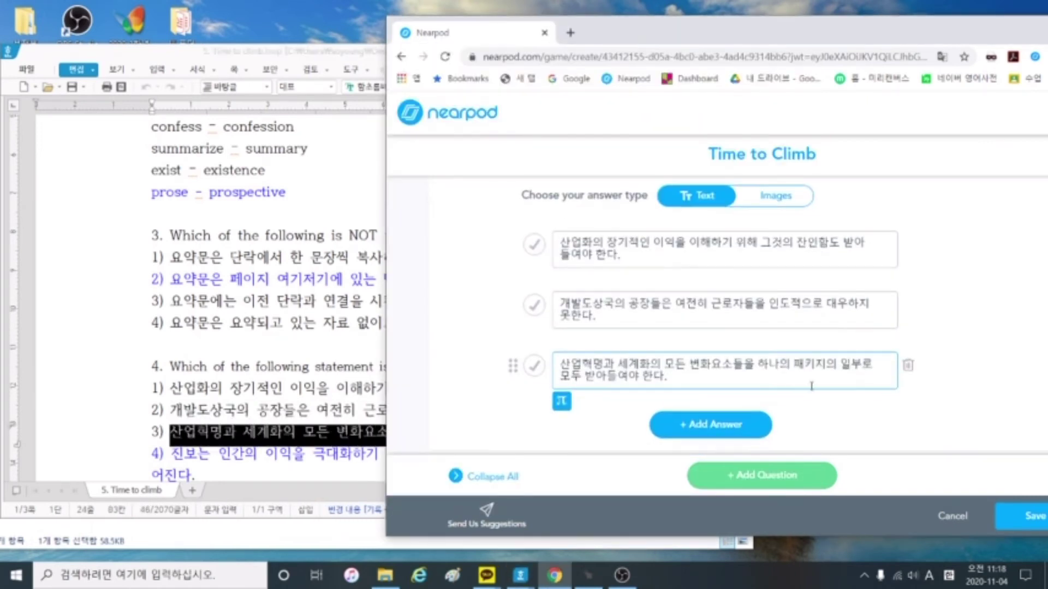
Add a fourth answer option to Question 4 with "진보는 인간의 이익을 극대화하기 위해 사회적 과정의 특징을 개별로 나누는 것으로 이루어진다."
click(716, 430)
click(209, 457)
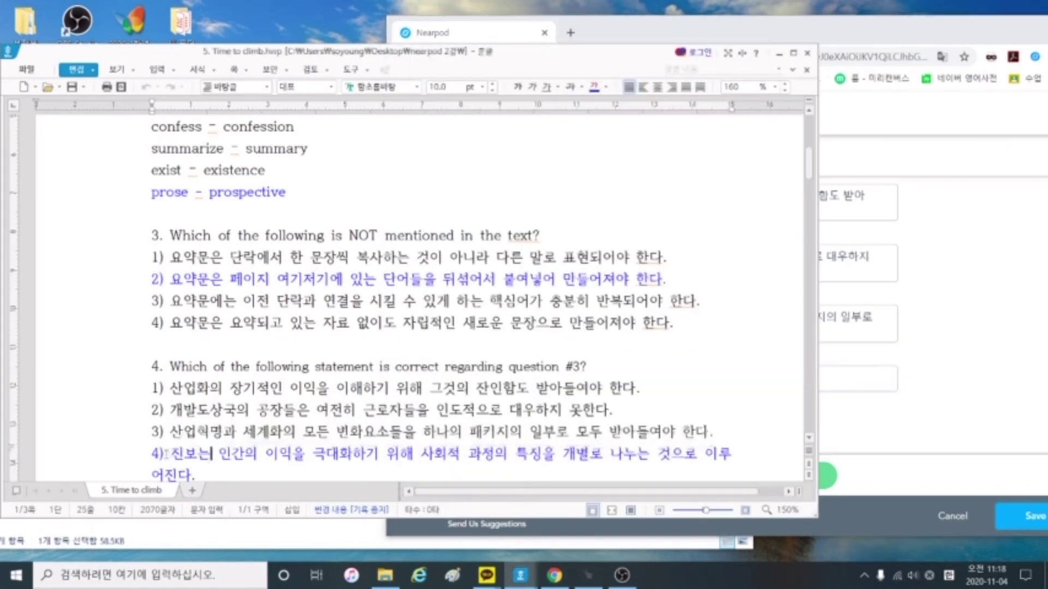
drag(171, 453, 210, 472)
key(ctrl+c)
click(868, 390)
key(ctrl+v)
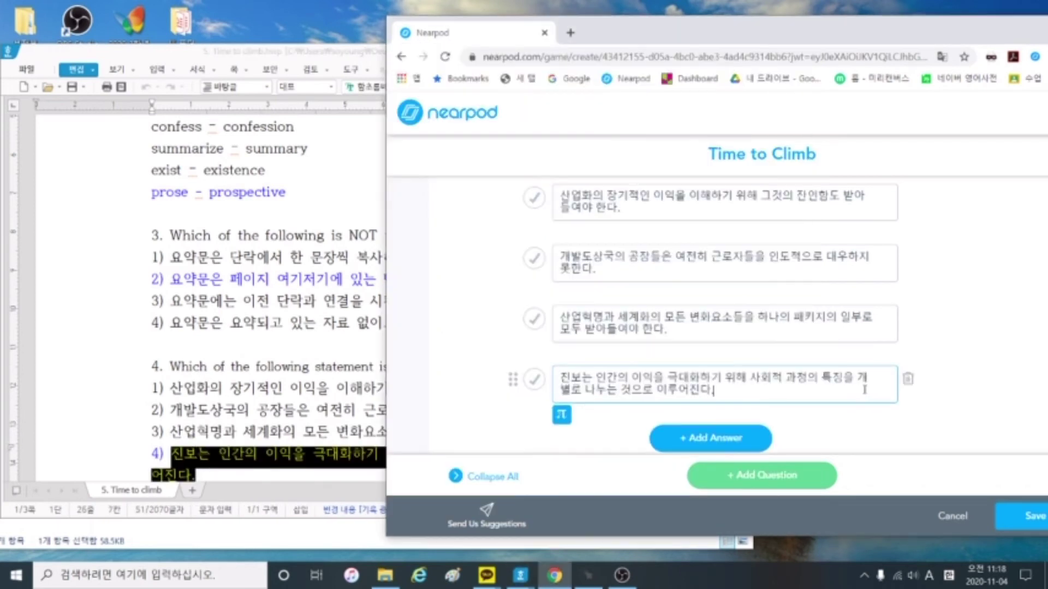
Mark the fourth answer of Question 4 as correct and add a blank Question 5 to the quiz
scroll(844, 403, down, 1)
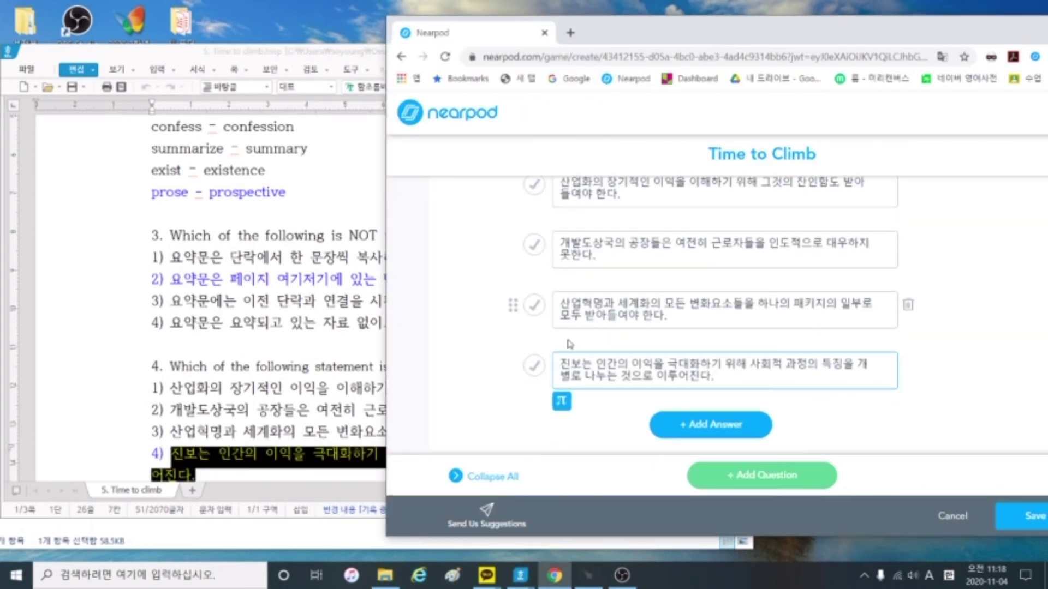
click(533, 366)
click(762, 476)
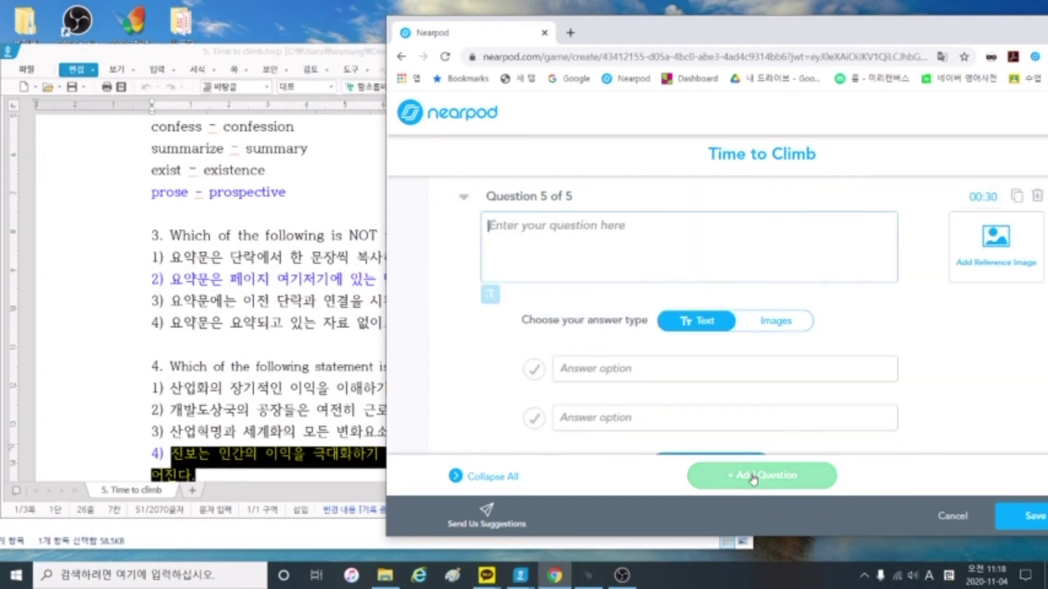
scroll(240, 348, down, 3)
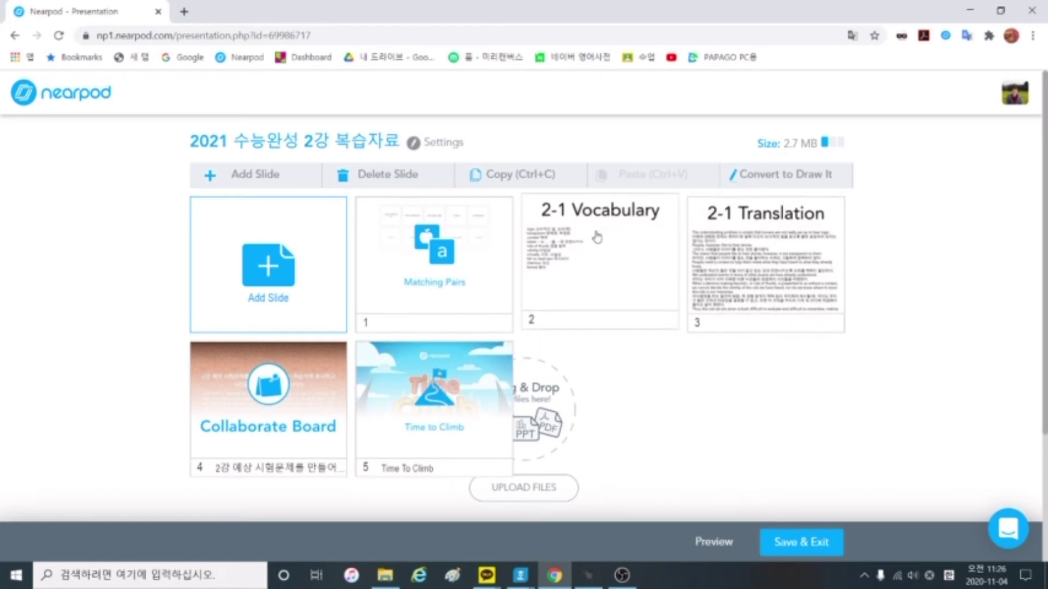
Add a slide titled "2-2 Vocabulary", copy the 2-2 word list from the vocabulary document into its body as text, and save it
click(290, 179)
click(397, 255)
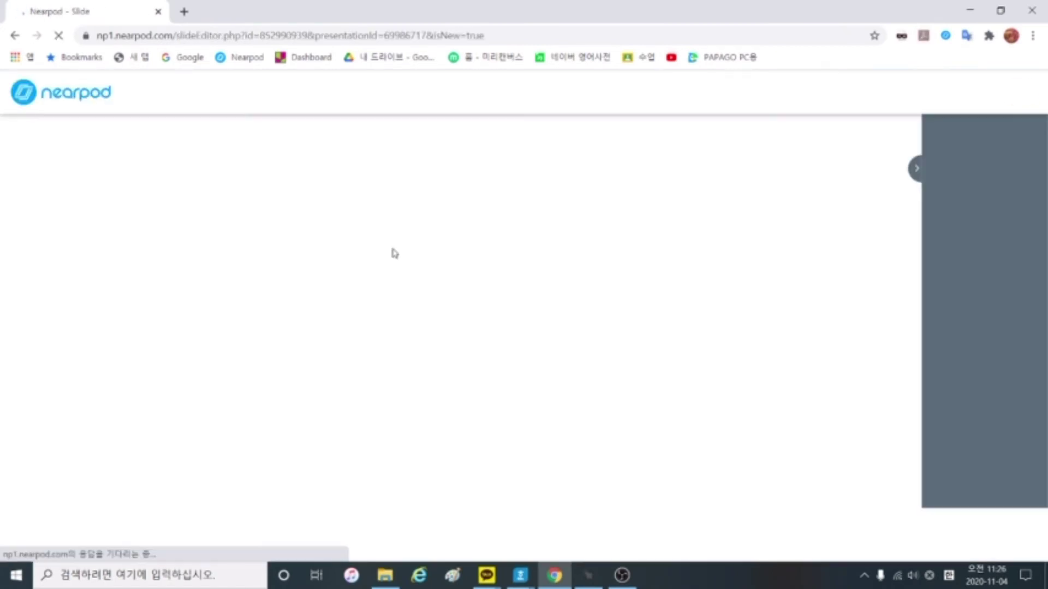
click(523, 272)
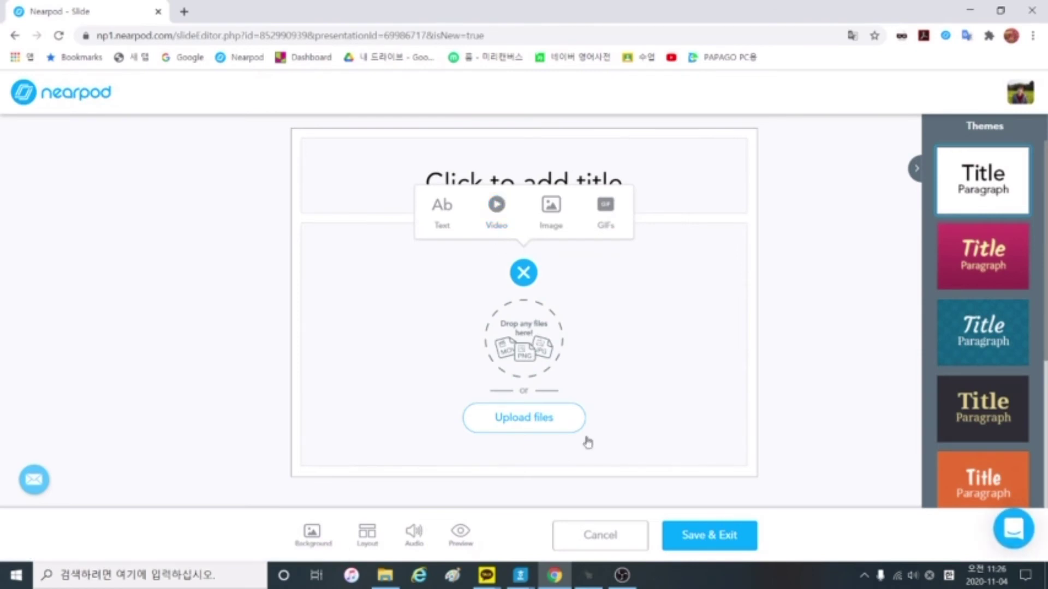
mouse_move(535, 585)
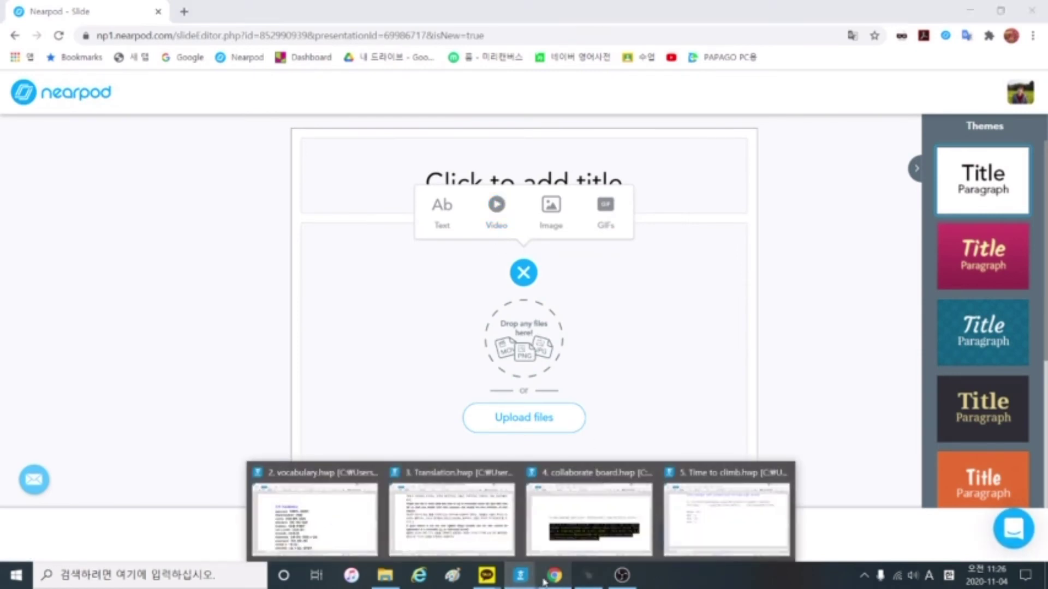
click(316, 510)
triple_click(193, 191)
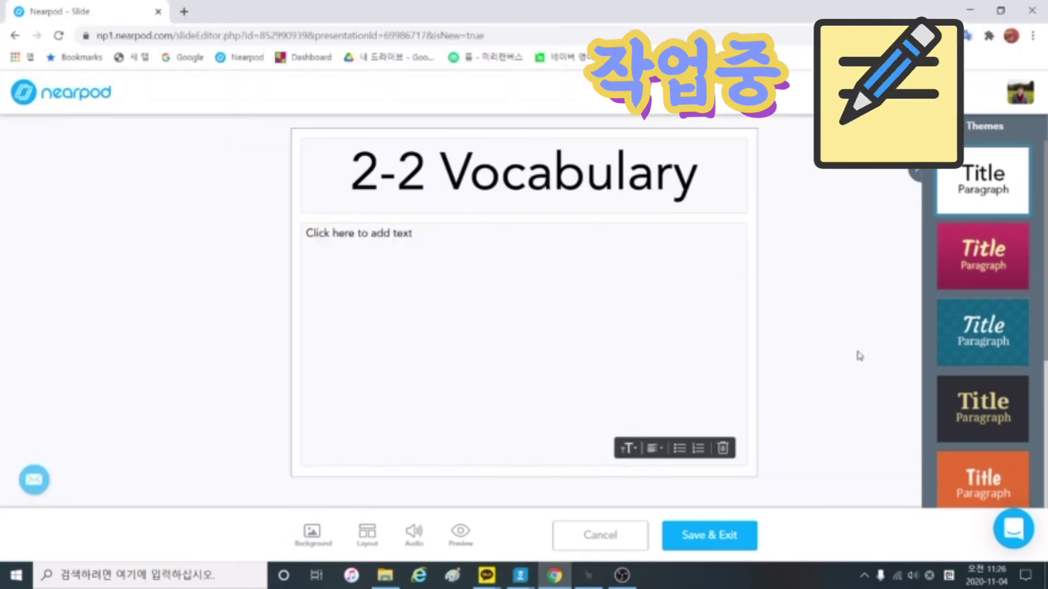
key(ctrl+v)
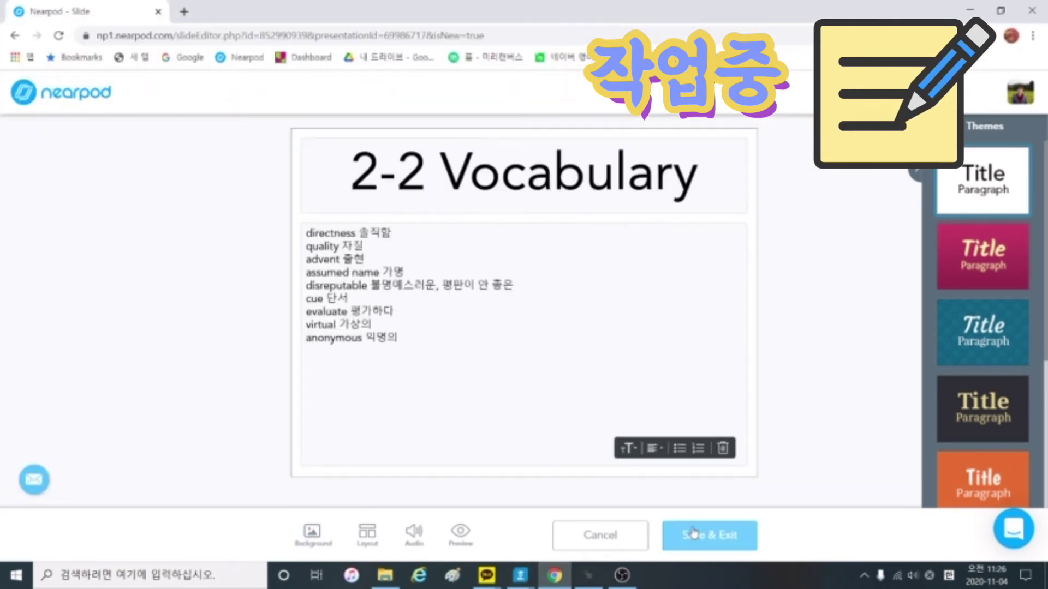
click(706, 533)
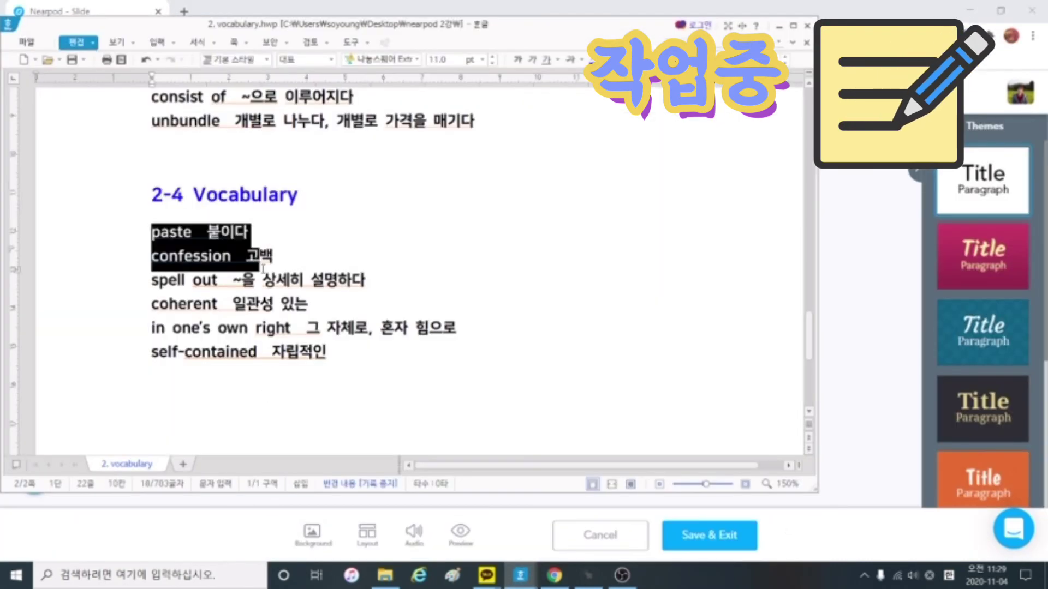
Copy the 2-4 word list, from "paste" to "self-contained", into the body of the "2-4 Vocabulary" slide and save it
drag(263, 269, 326, 354)
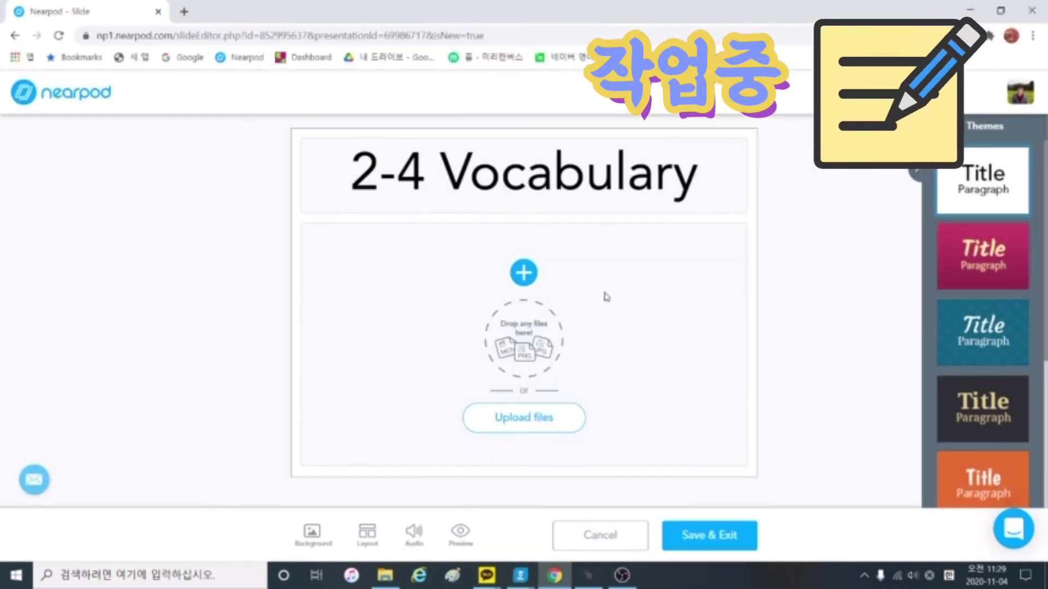
click(482, 288)
key(ctrl+v)
click(744, 541)
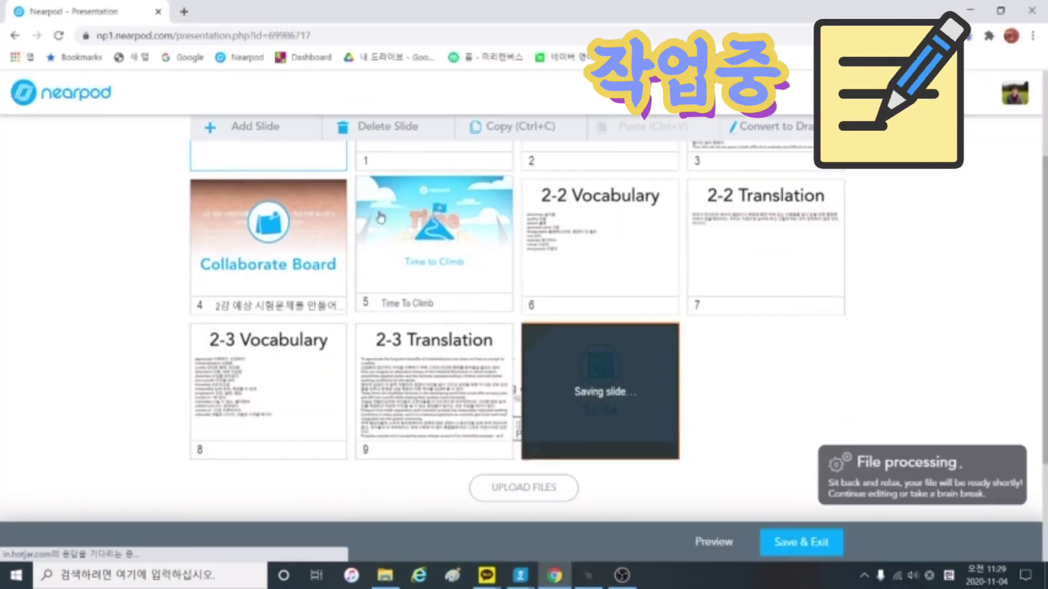
Add a new content slide to the lesson and title it "2-4 Translation"
click(239, 140)
click(391, 275)
click(470, 171)
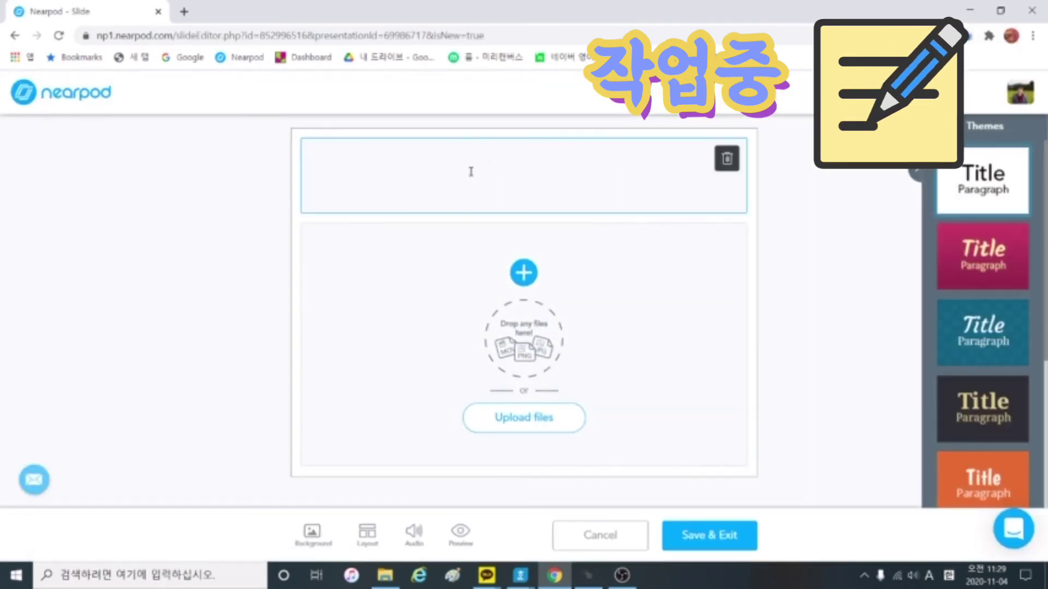
text(2-4 Translation)
Copy the 2-4 passage with its Korean translation from the Translation document into the slide body and save the slide
click(520, 576)
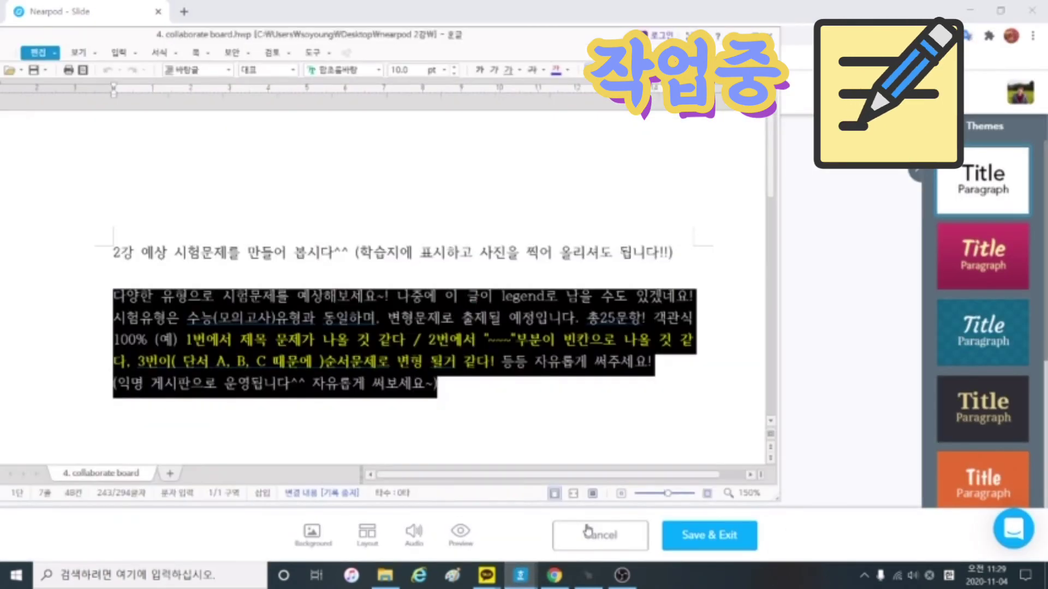
scroll(459, 284, down, 10)
click(136, 356)
drag(135, 355, 753, 382)
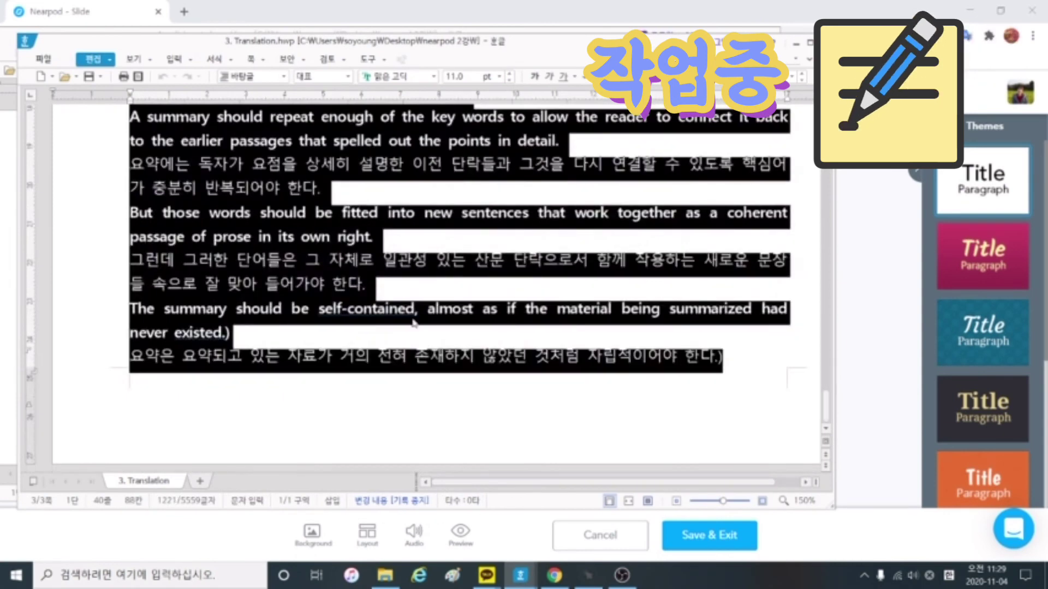
click(554, 575)
click(442, 213)
key(ctrl+v)
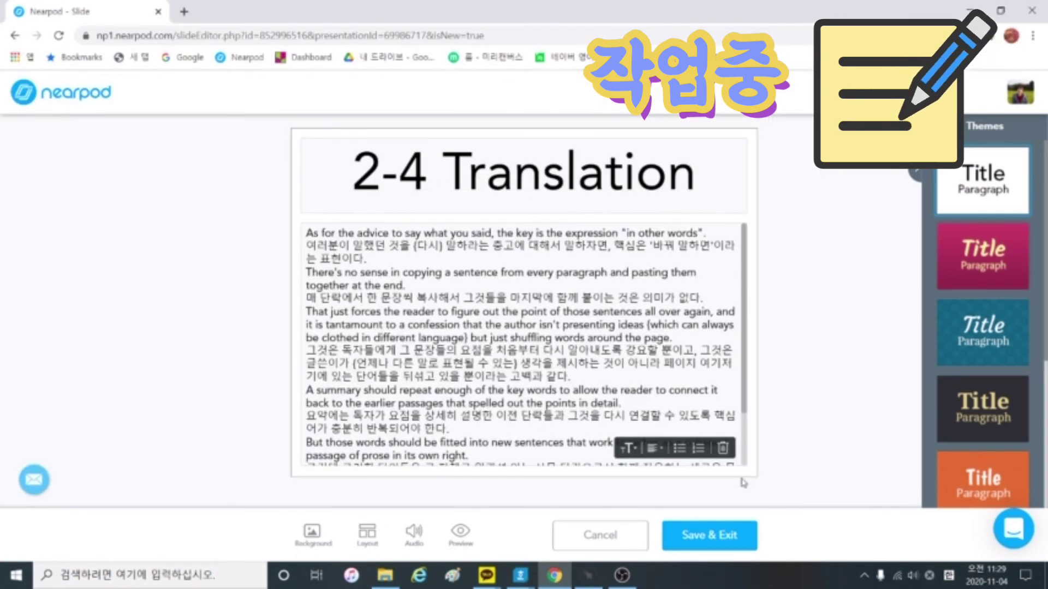
click(719, 543)
Move the Collaborate Board and Time to Climb slides to the end of the lesson, after "2-4 Translation", in that order
scroll(901, 386, down, 3)
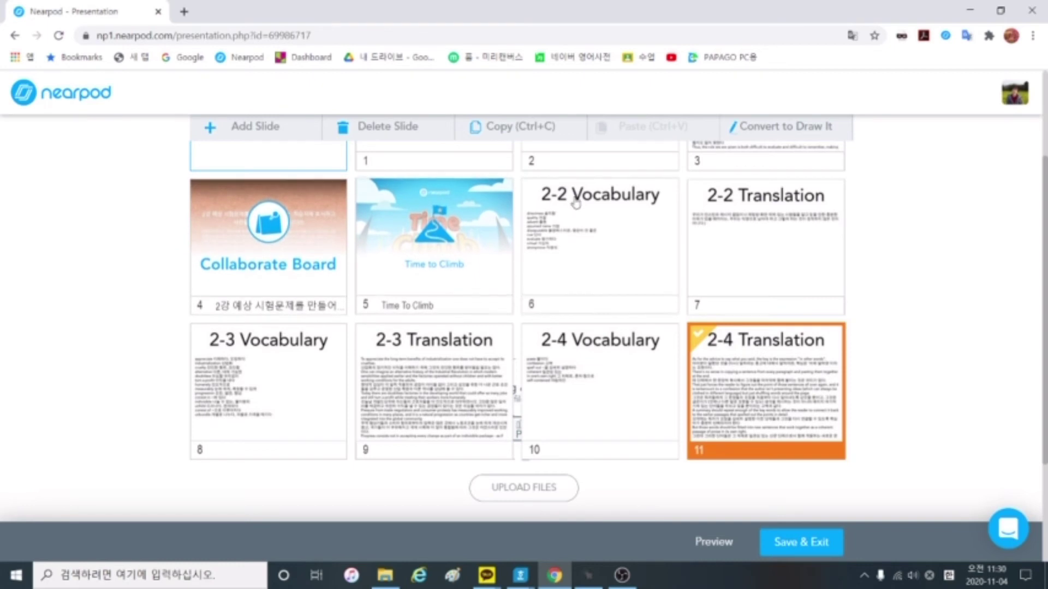
drag(259, 243, 807, 424)
drag(294, 249, 802, 404)
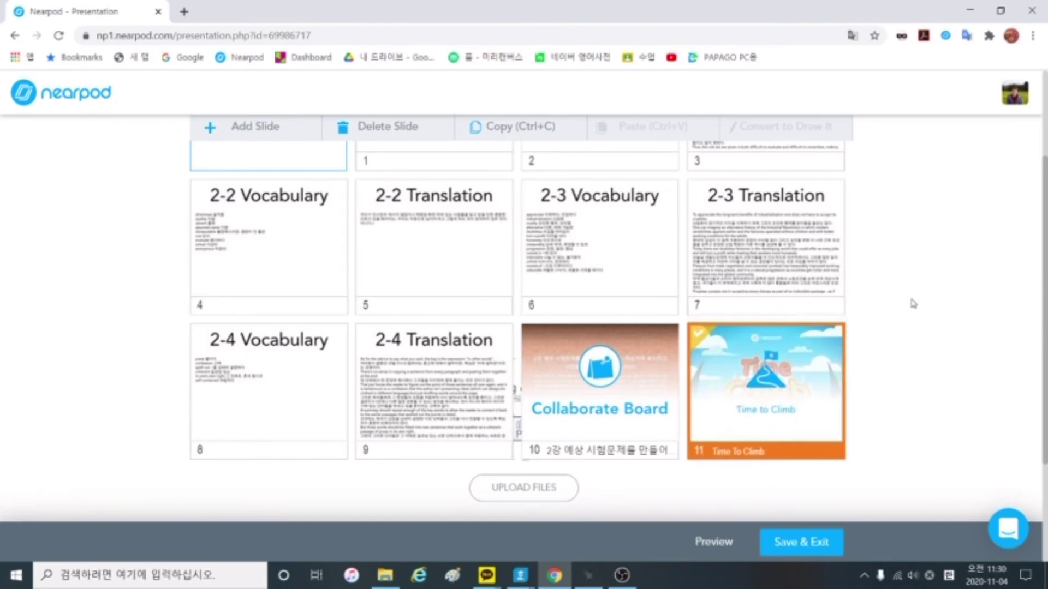
Review the complete slide sequence of the lesson from Matching Pairs through to Time to Climb
scroll(907, 299, up, 3)
scroll(906, 298, down, 3)
scroll(868, 312, up, 3)
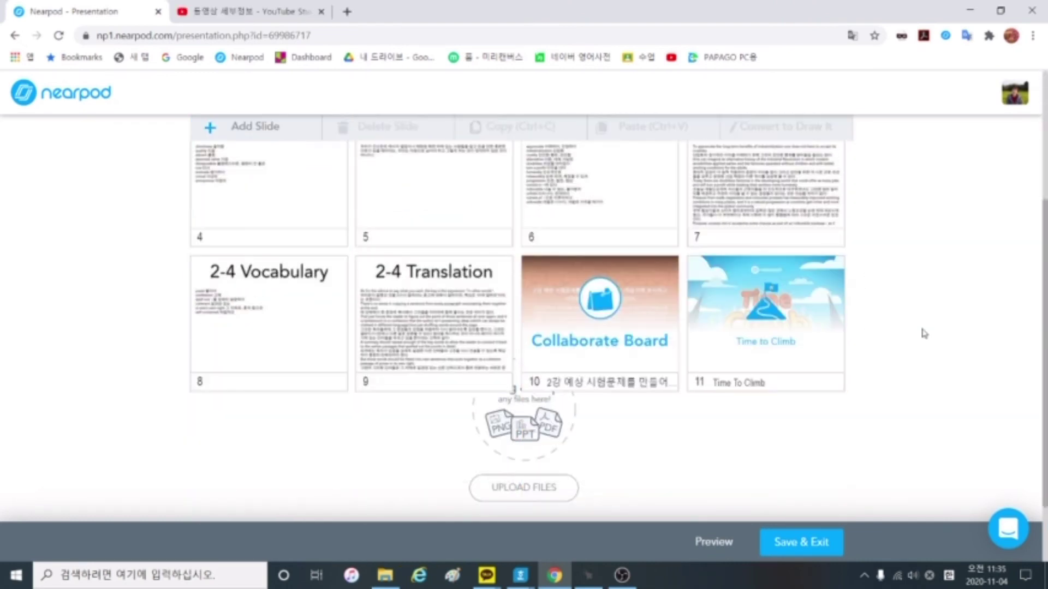
scroll(925, 320, up, 3)
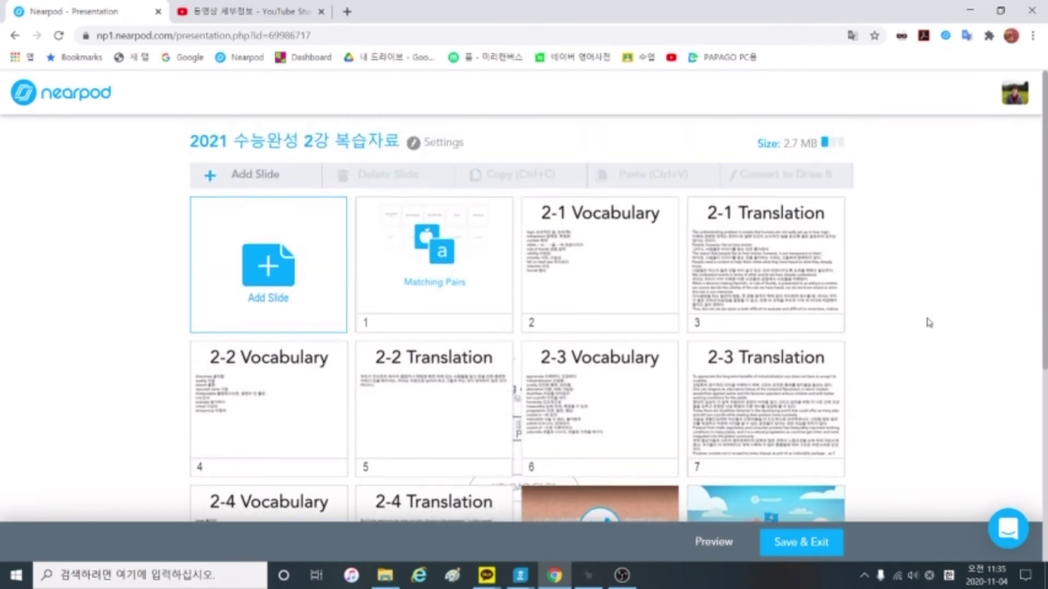
scroll(929, 322, down, 4)
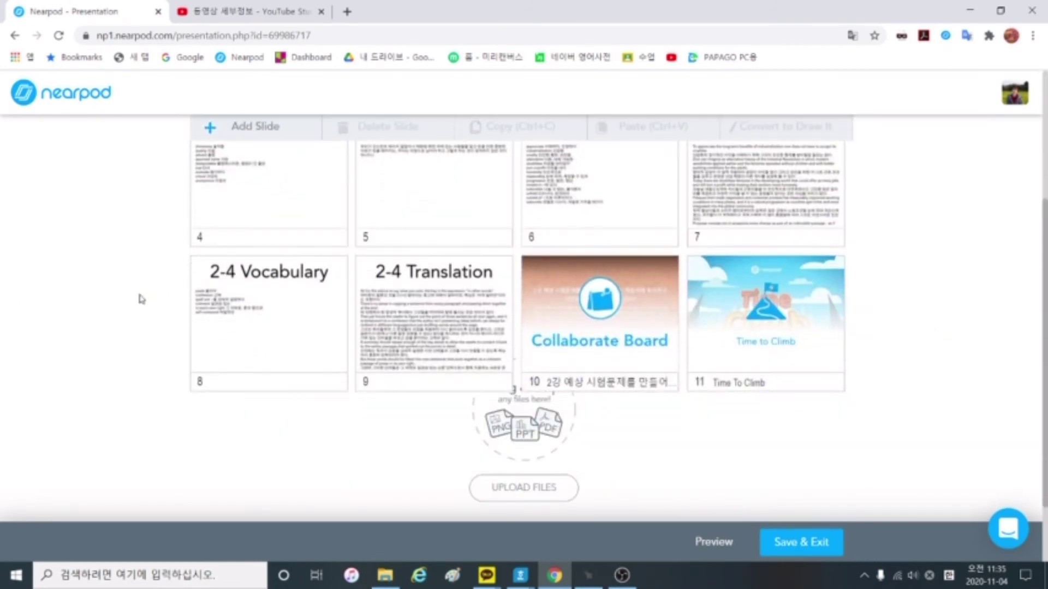
scroll(169, 317, up, 4)
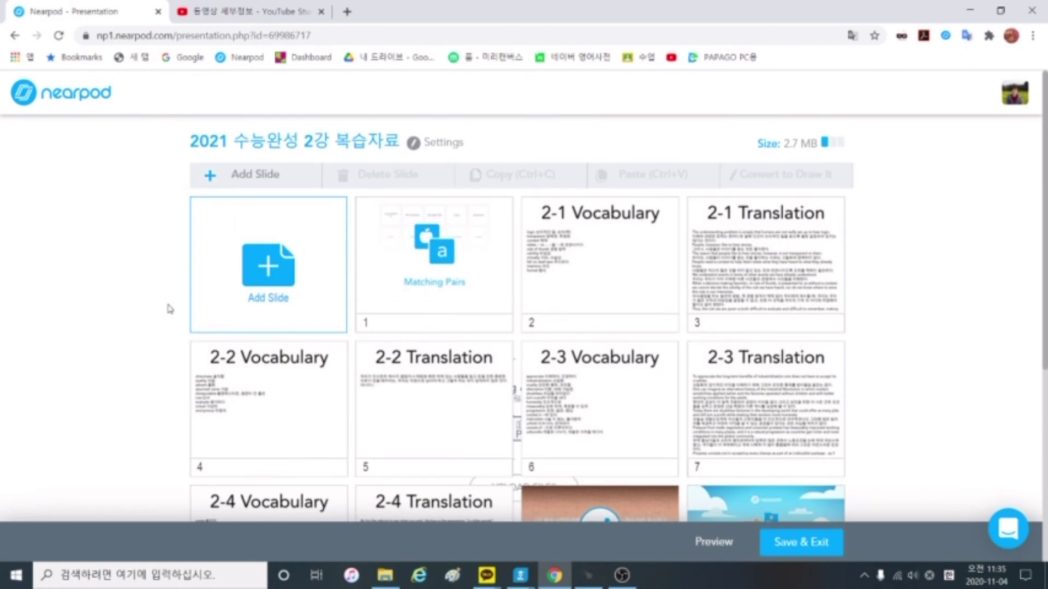
scroll(168, 309, down, 4)
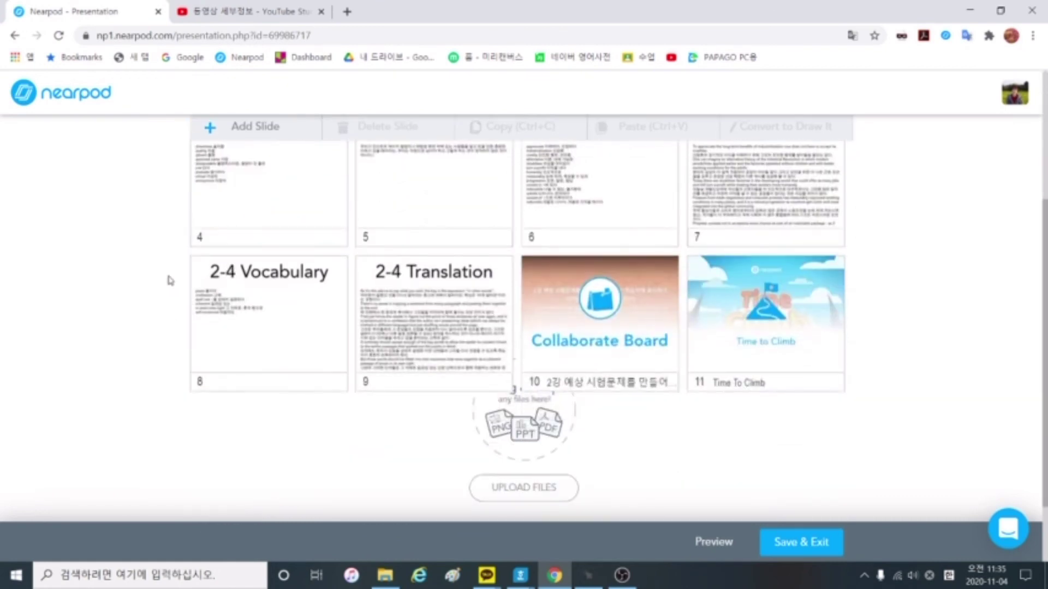
scroll(167, 276, up, 4)
scroll(164, 275, down, 4)
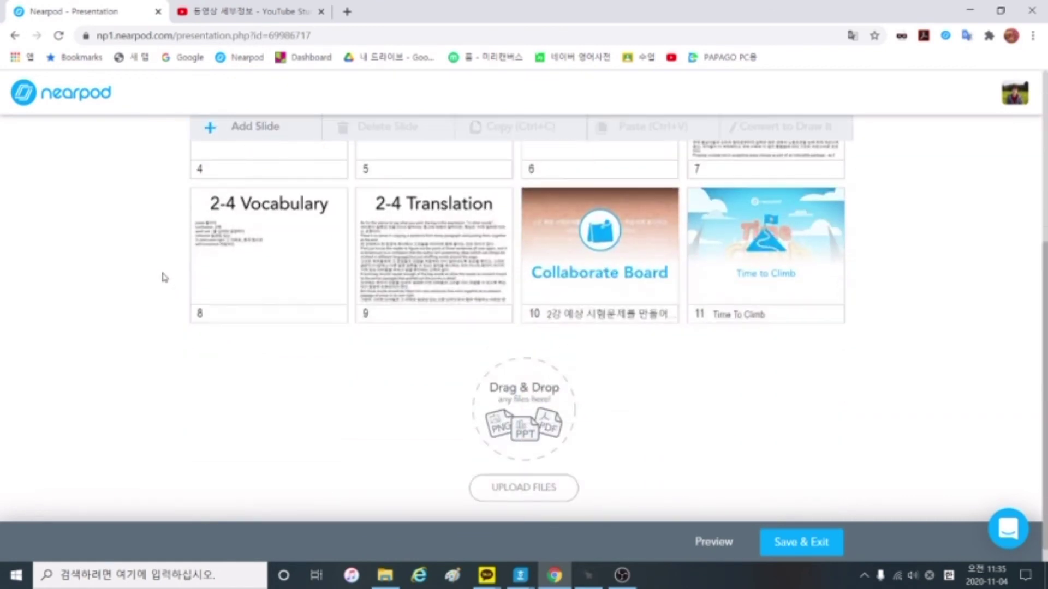
scroll(164, 257, up, 4)
scroll(159, 258, down, 4)
Start adding a video to the lesson and choose YouTube as its source
click(217, 130)
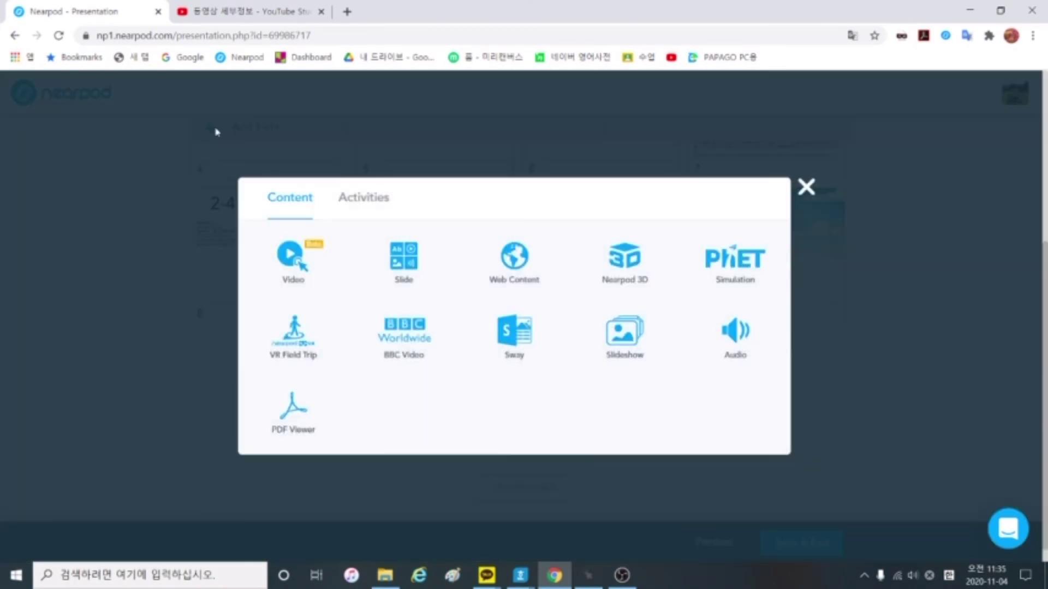
click(298, 268)
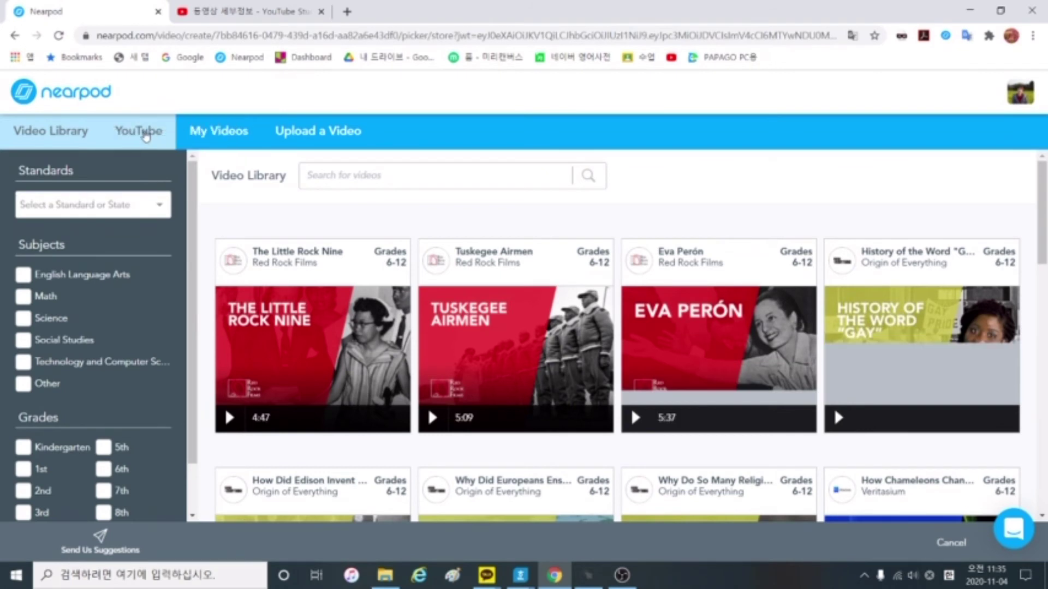
click(147, 136)
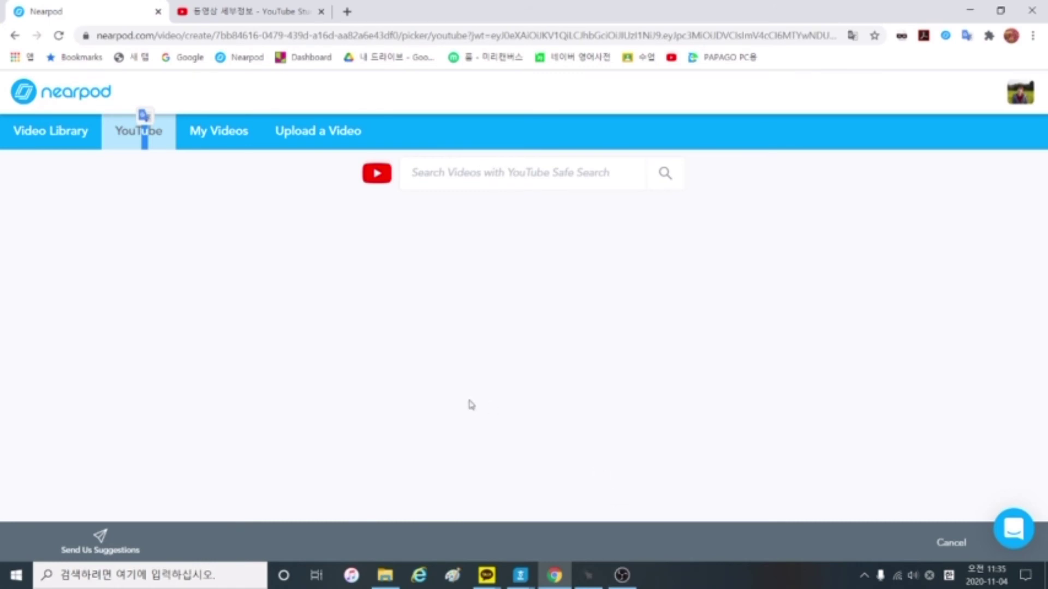
mouse_move(520, 578)
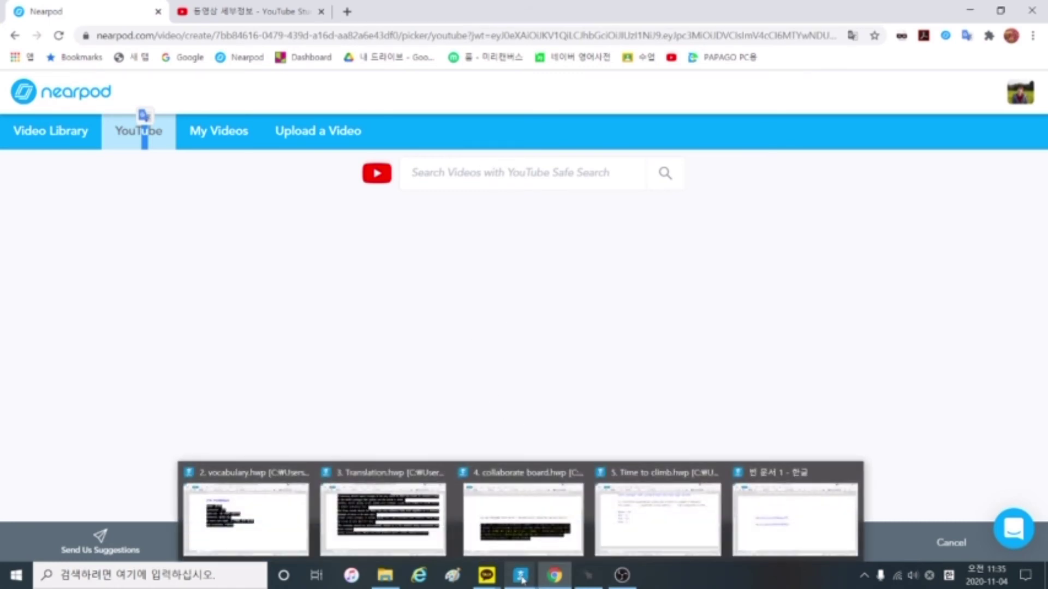
click(796, 518)
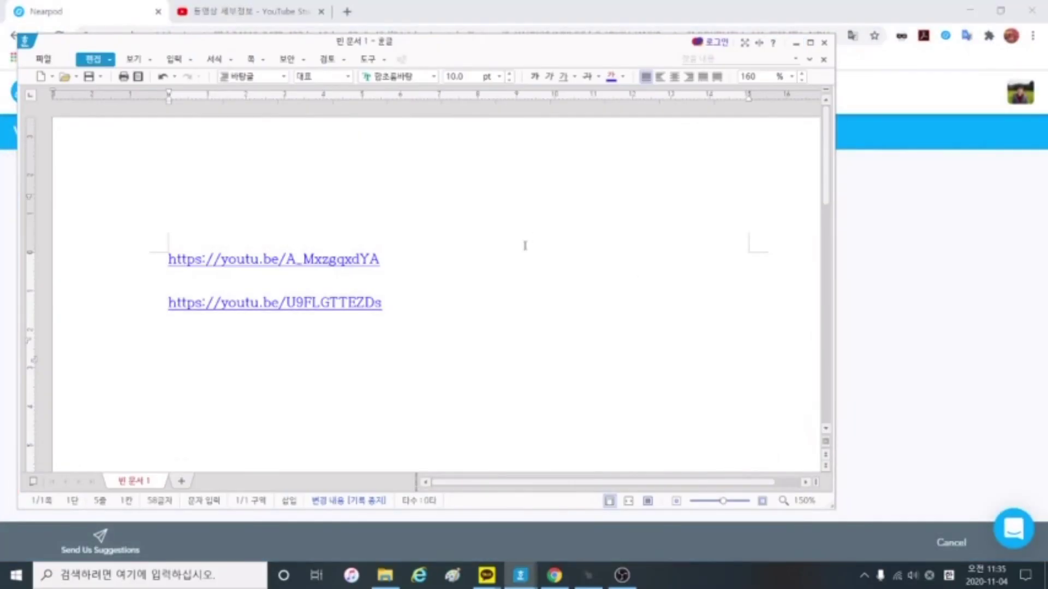
drag(424, 262, 164, 244)
key(ctrl+c)
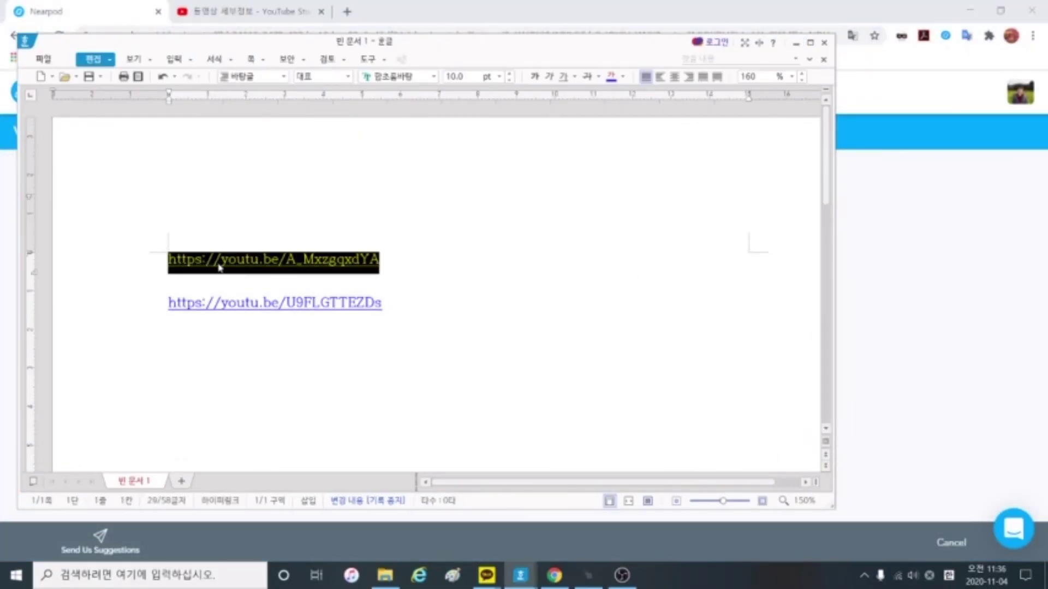
click(795, 44)
click(490, 172)
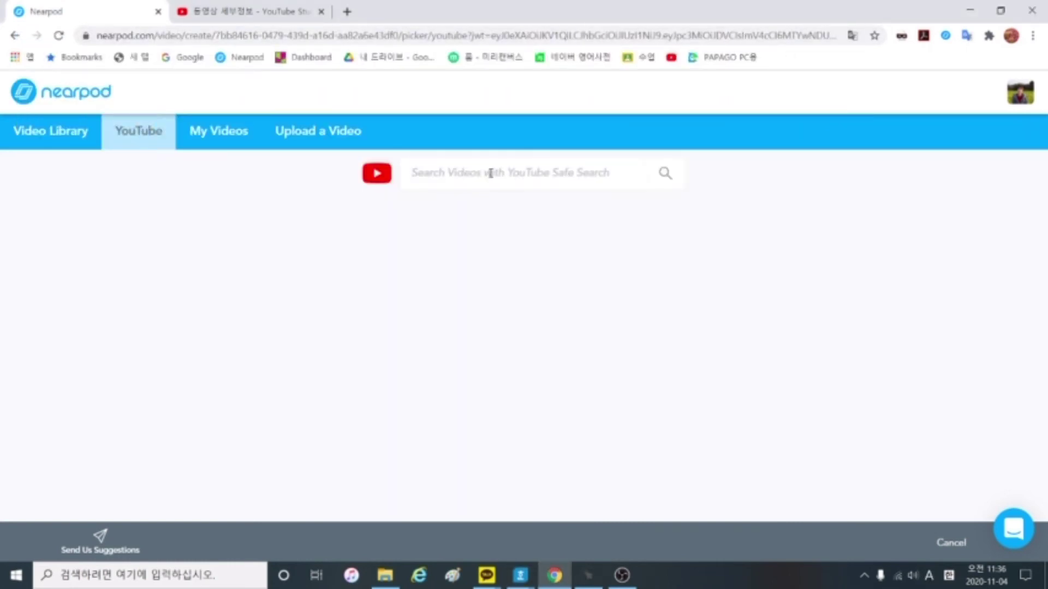
key(ctrl+v)
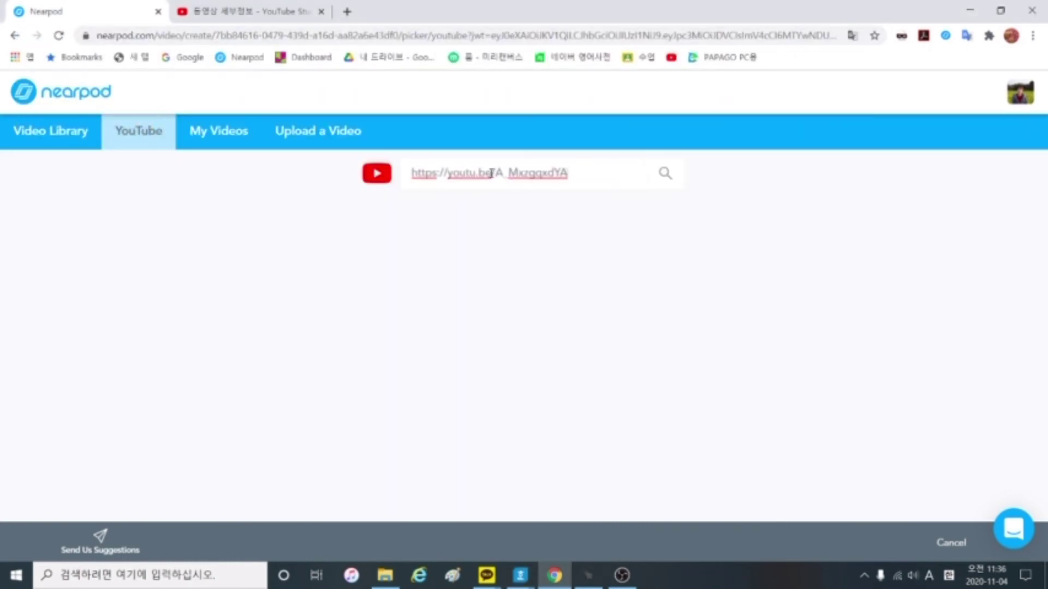
click(663, 176)
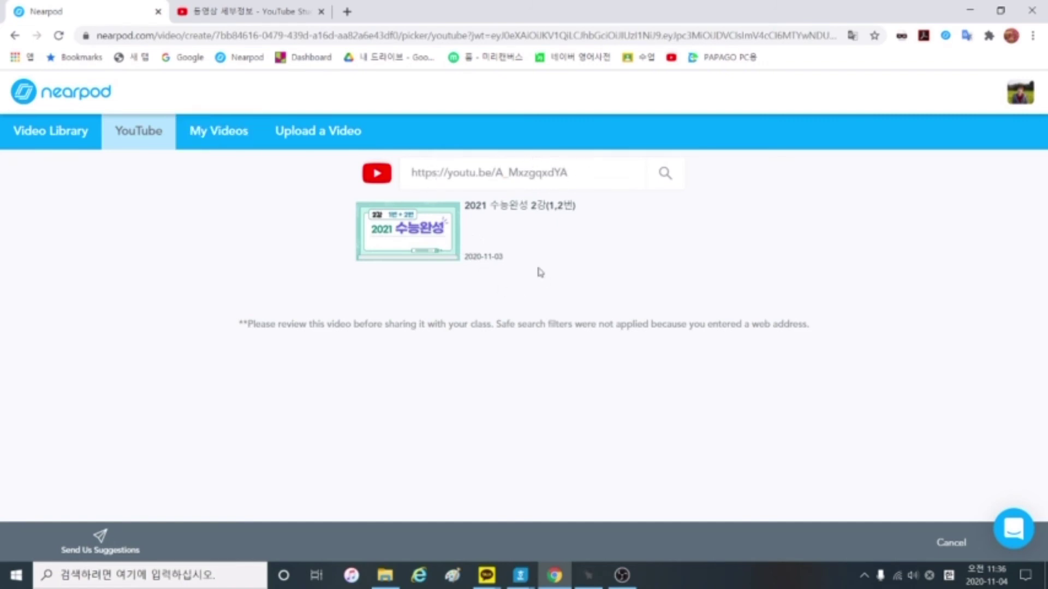
Select the video "2021 수능완성 2강(1,2번)", check which activity types it can hold, and save it to the lesson without activities
click(540, 218)
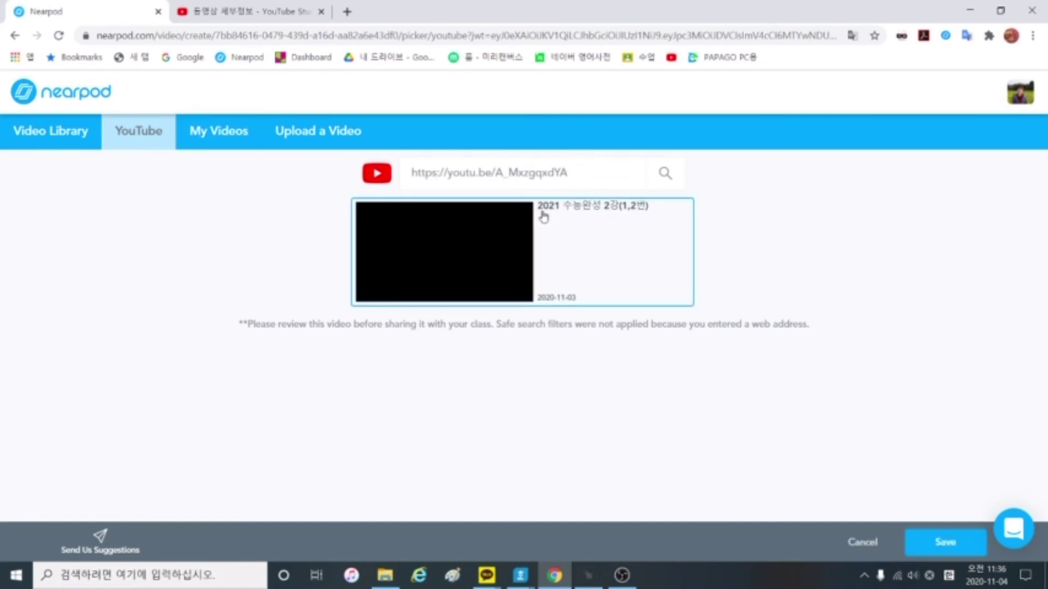
click(961, 550)
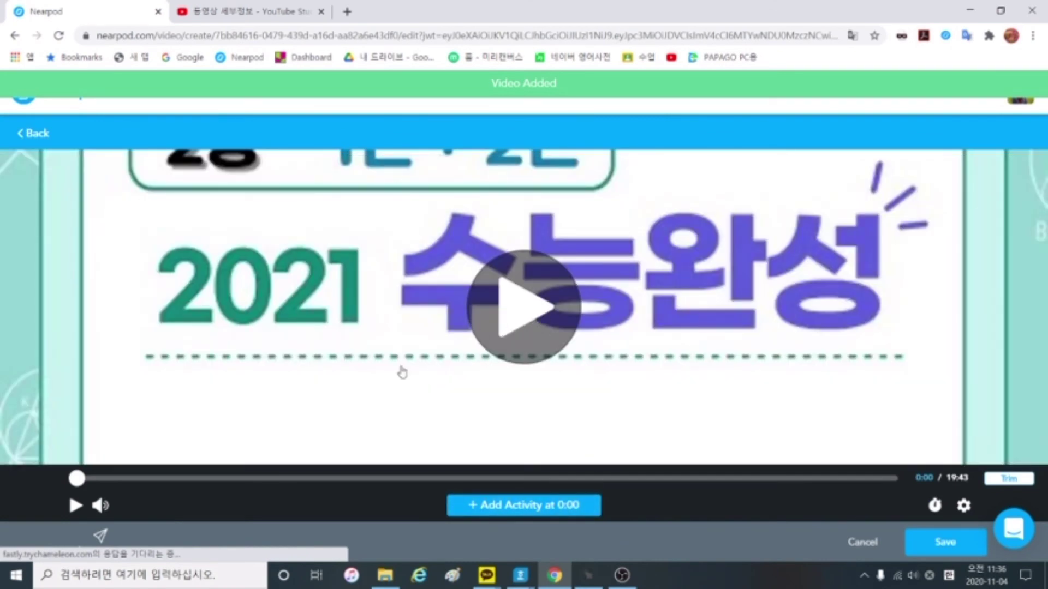
click(535, 511)
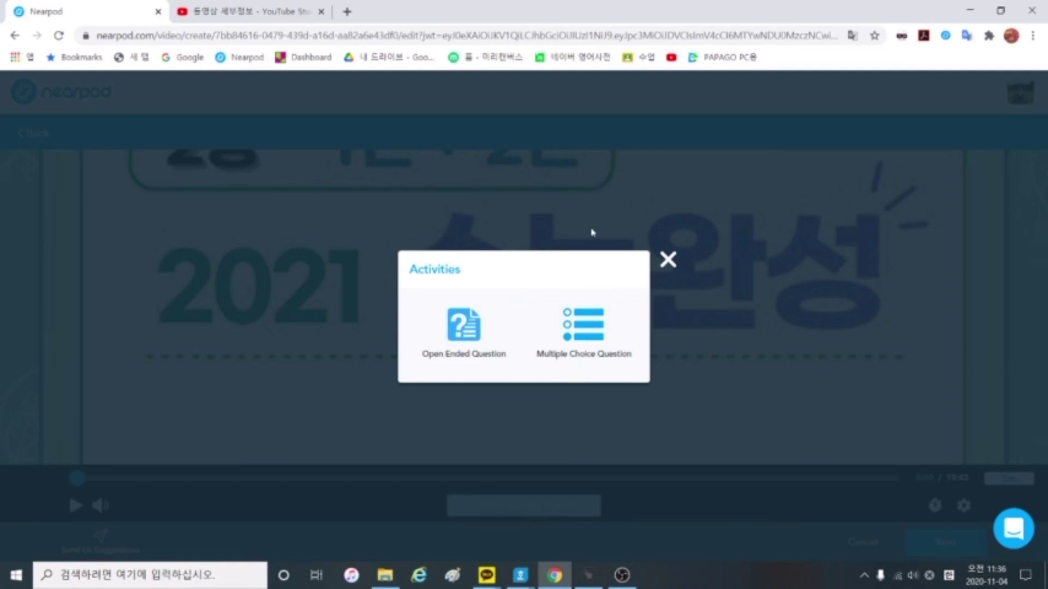
click(668, 261)
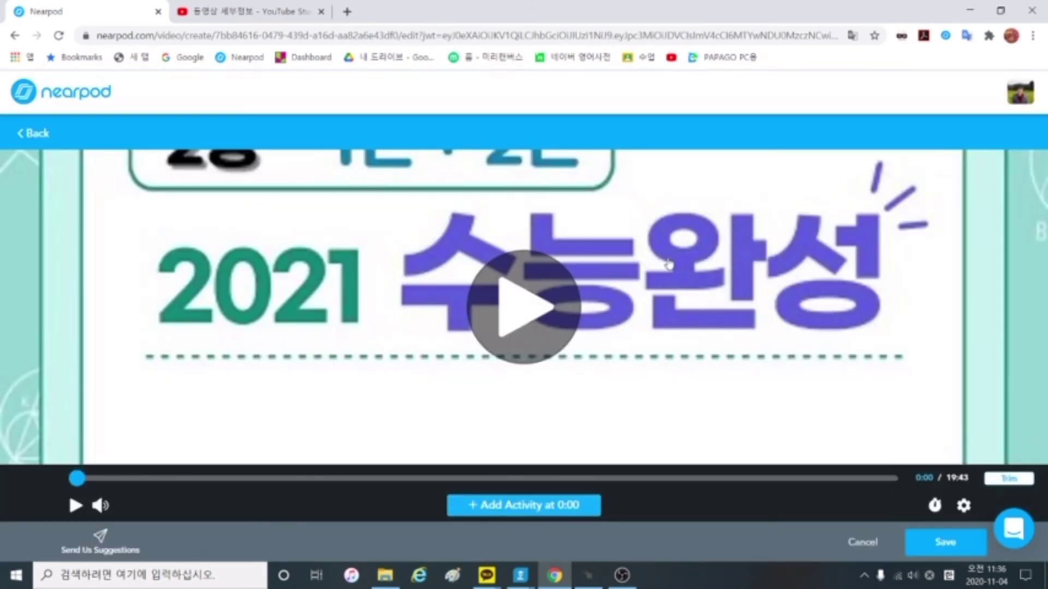
click(951, 553)
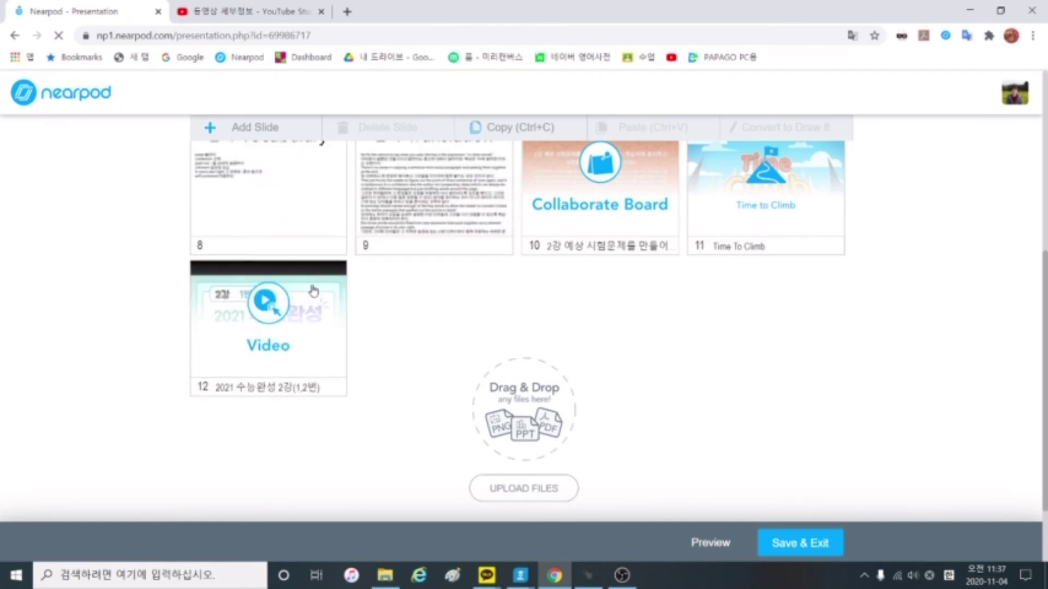
Start adding a second video slide to the lesson, for "2021 수능완성 2강 (3,4번)"
scroll(387, 364, up, 7)
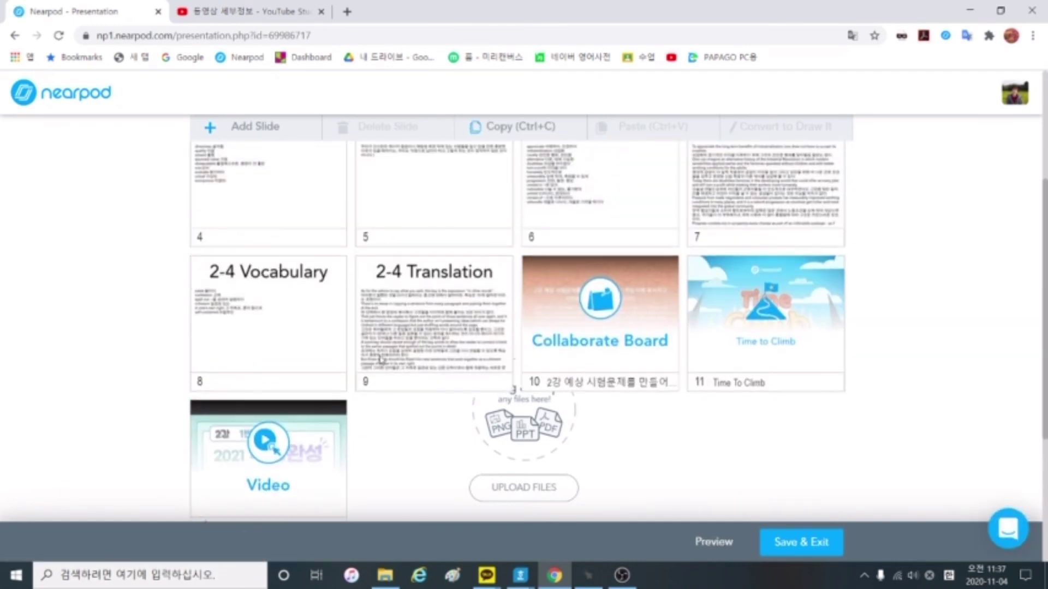
click(261, 176)
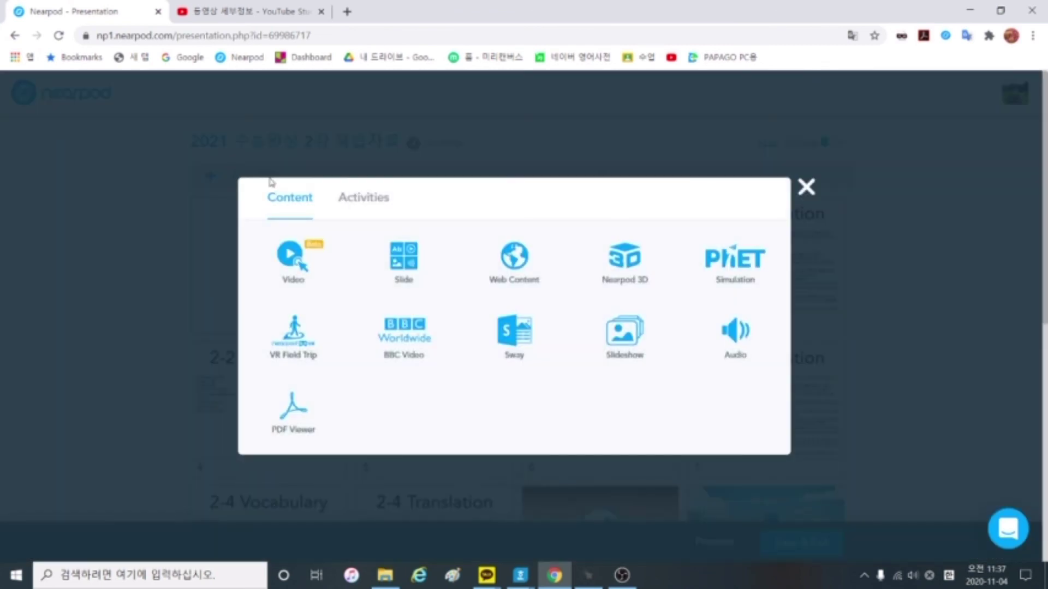
click(294, 256)
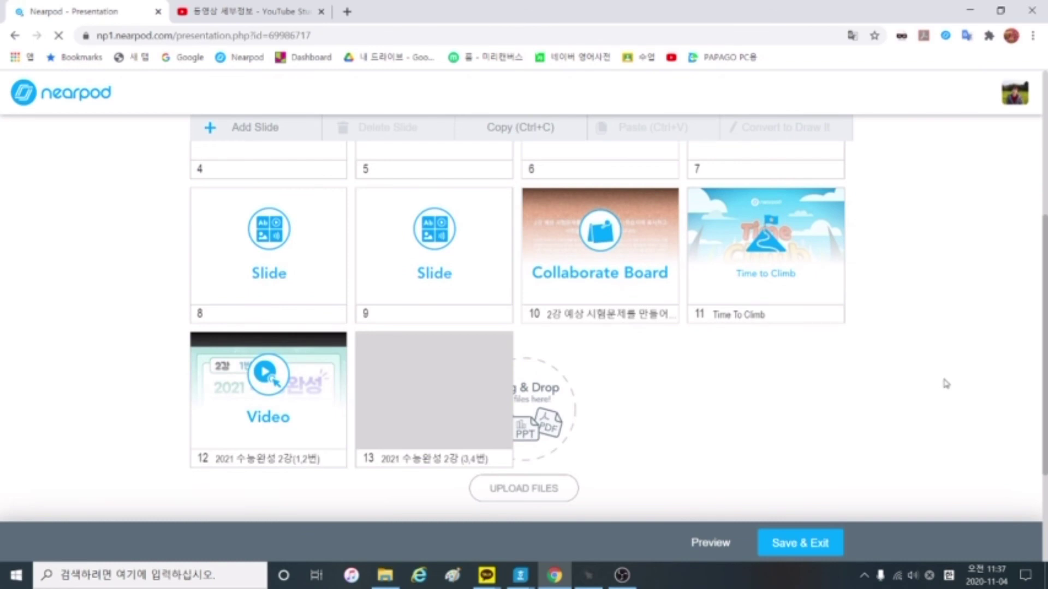
Review the complete slide sequence of the lesson from Matching Pairs through to the two video slides at the end
scroll(946, 384, up, 5)
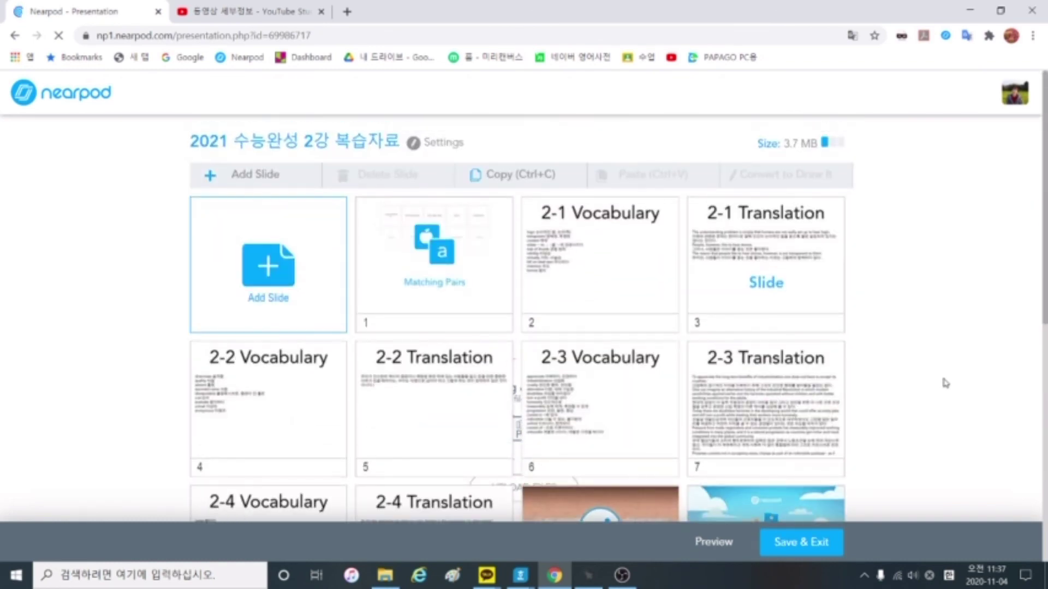
scroll(946, 383, down, 3)
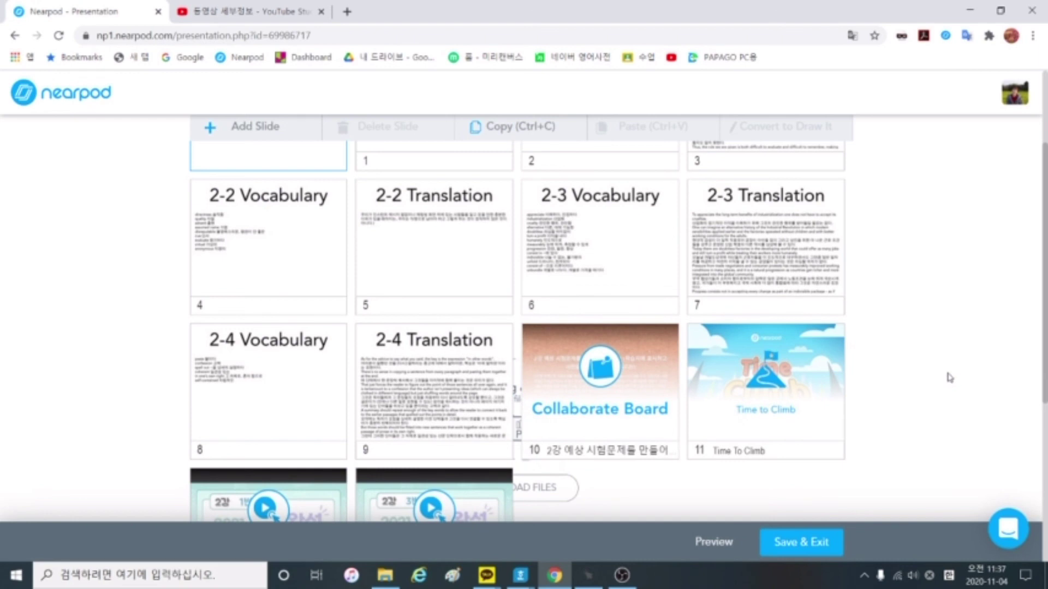
scroll(949, 377, up, 3)
scroll(949, 377, down, 5)
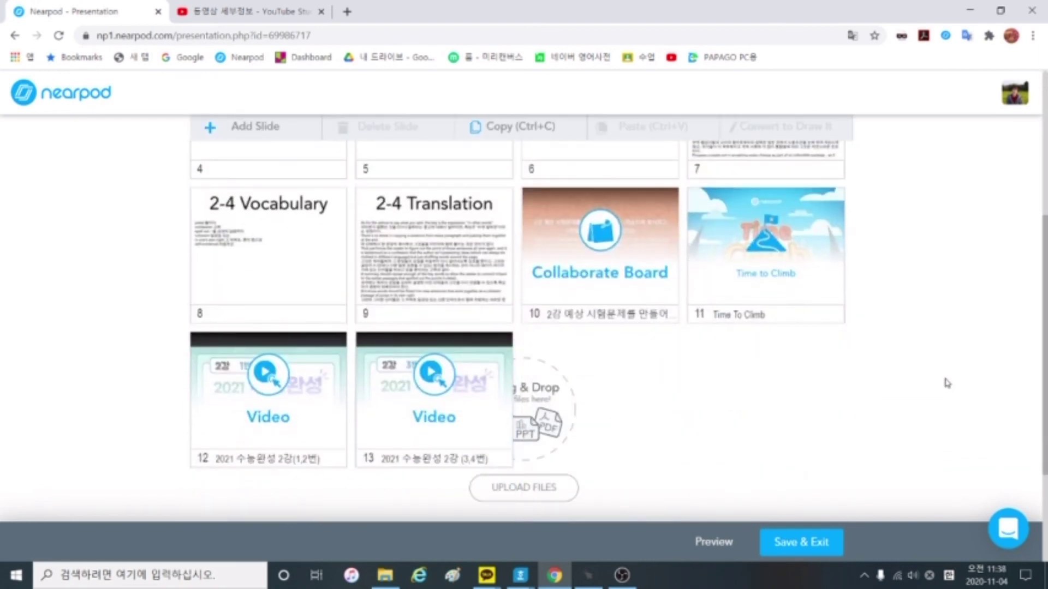
scroll(947, 383, up, 5)
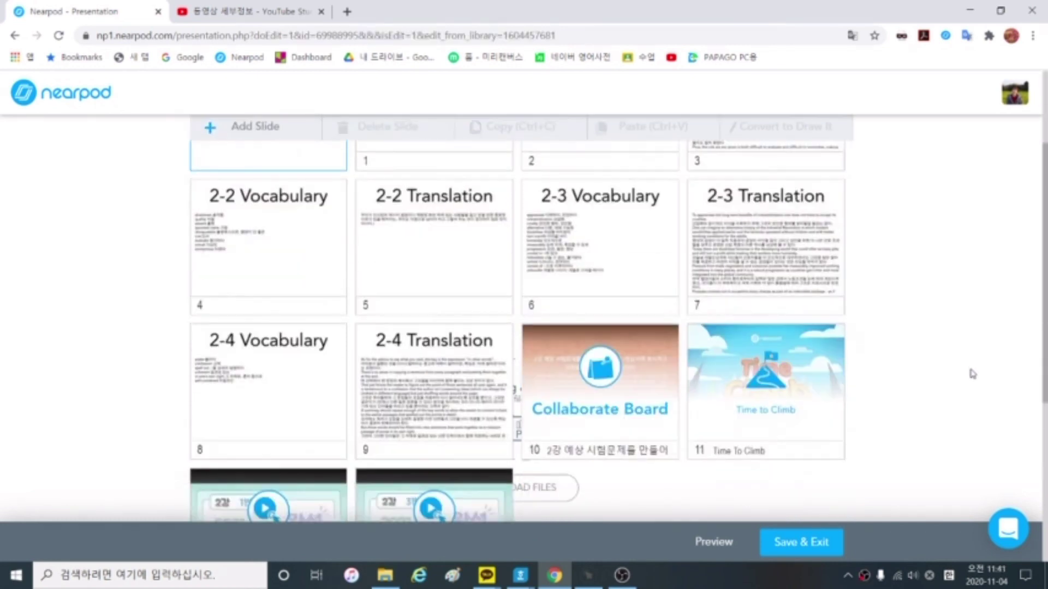
scroll(971, 371, down, 3)
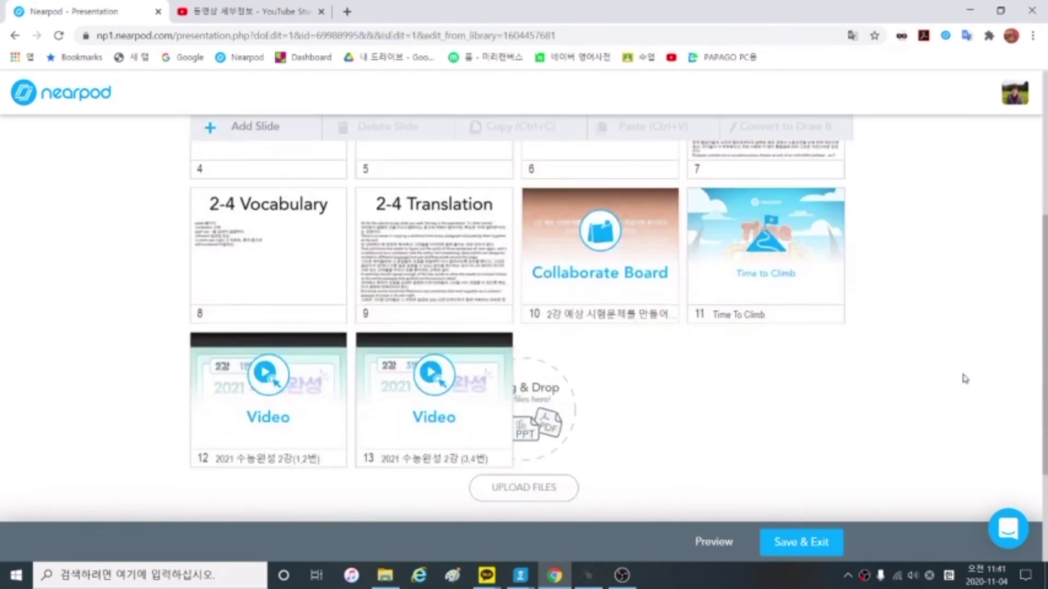
scroll(965, 378, up, 5)
scroll(952, 379, down, 4)
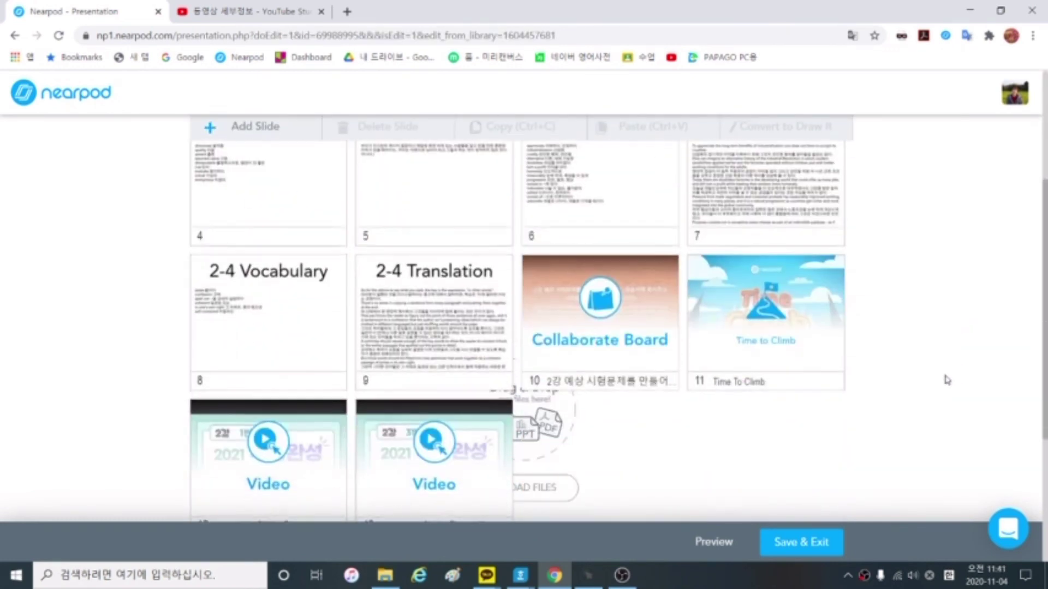
scroll(946, 381, down, 3)
scroll(942, 381, up, 7)
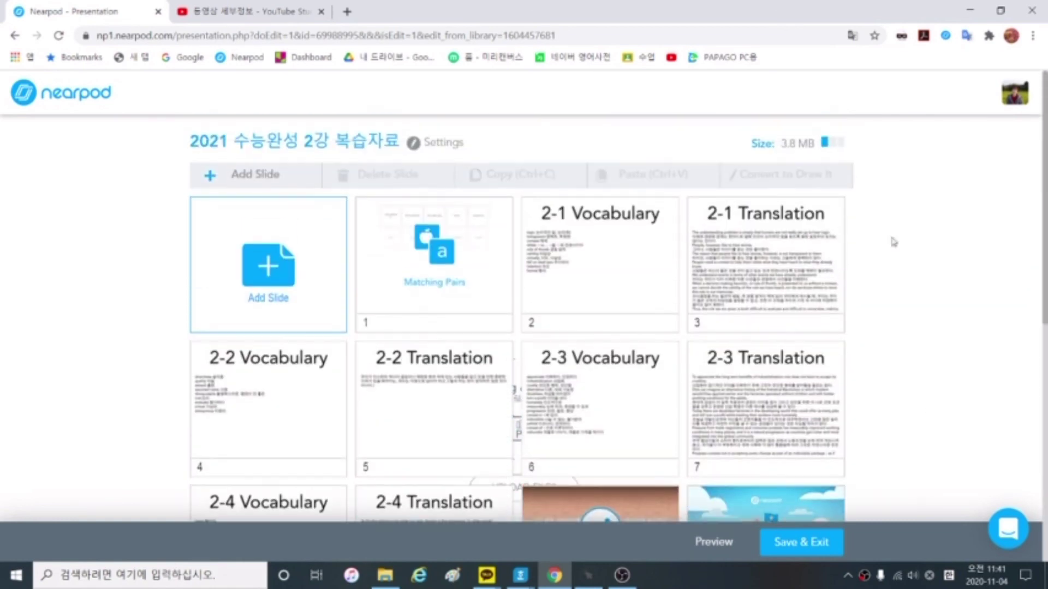
Save the finished lesson, exit the editor, and find its card among the lessons in My Library
scroll(775, 382, down, 3)
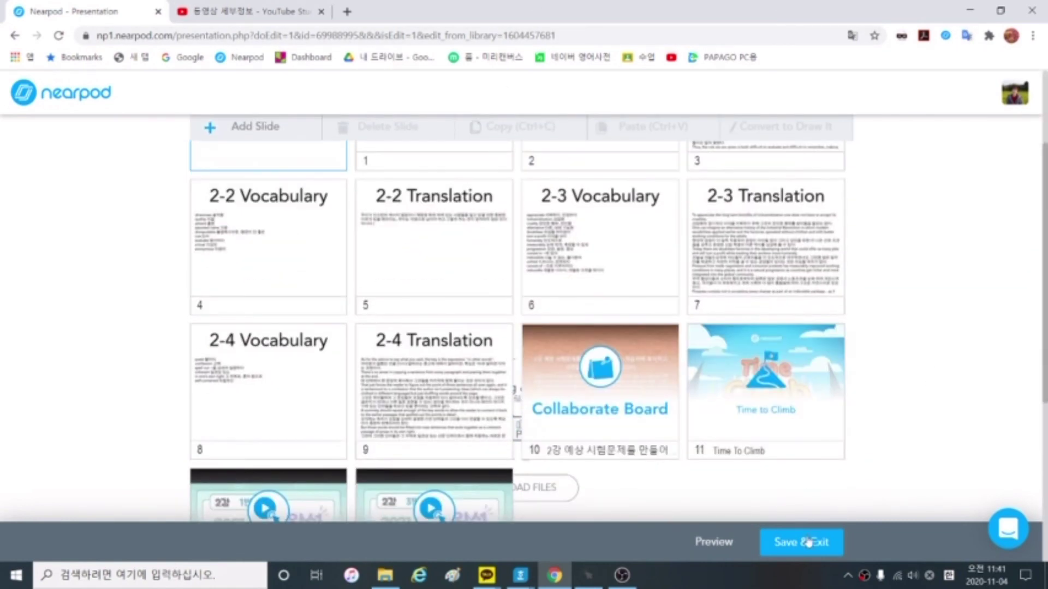
click(808, 542)
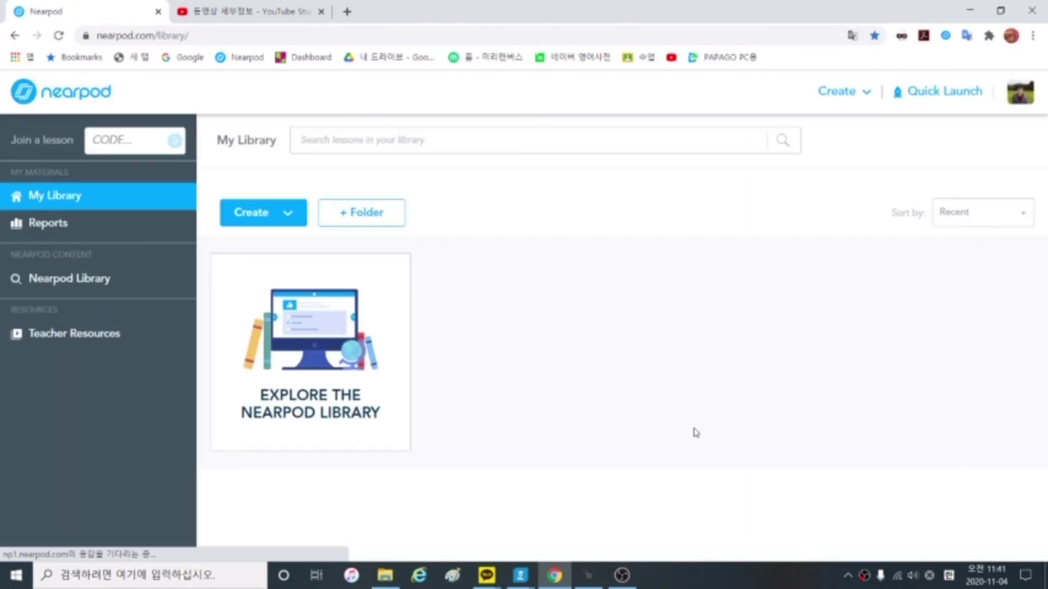
scroll(680, 402, down, 2)
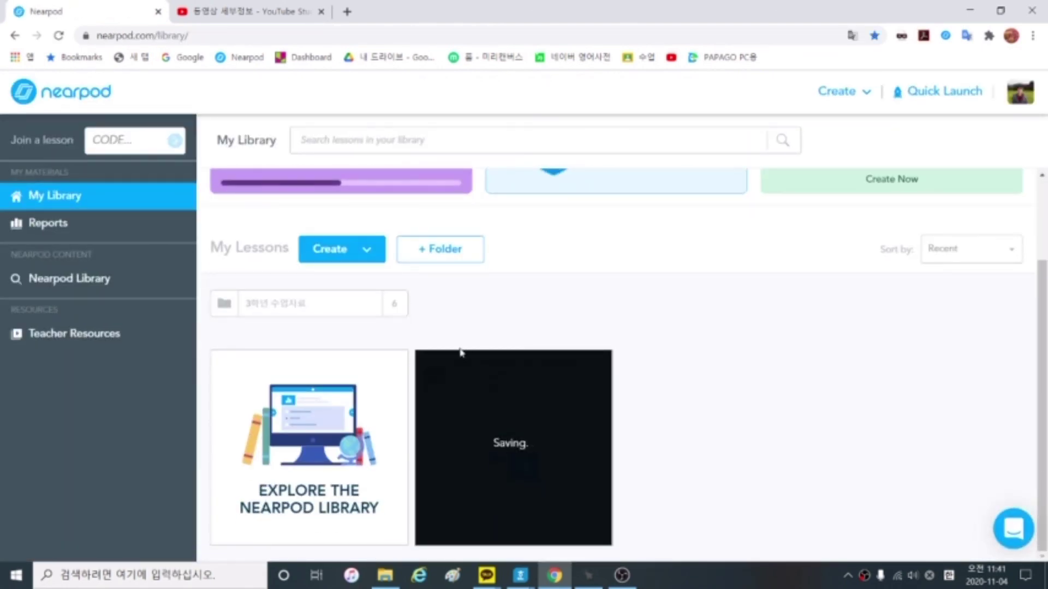
Launch the lesson in Student-Paced mode and copy its share link for students
mouse_move(499, 452)
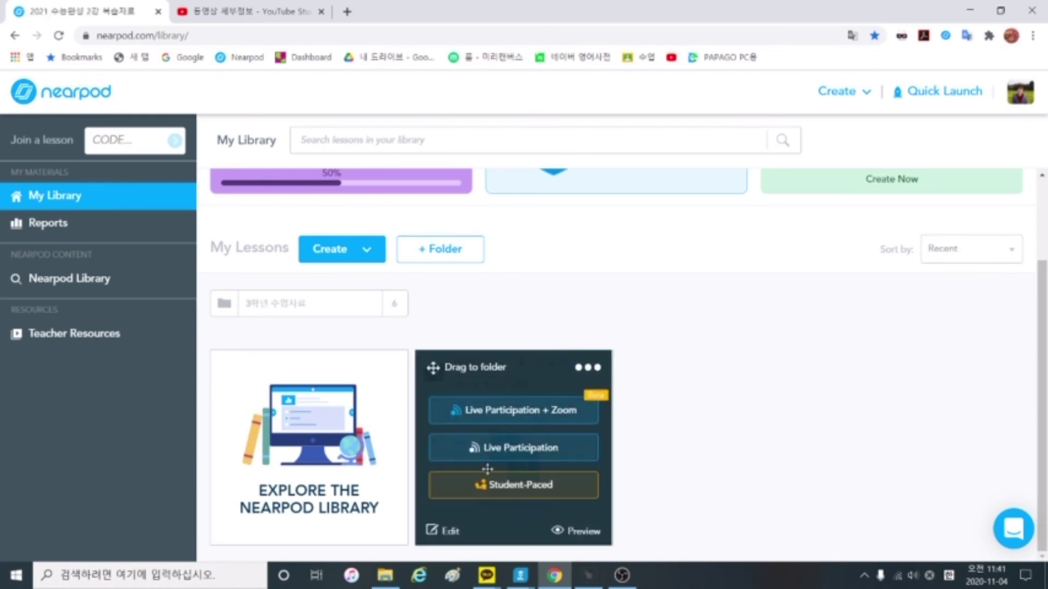
click(515, 494)
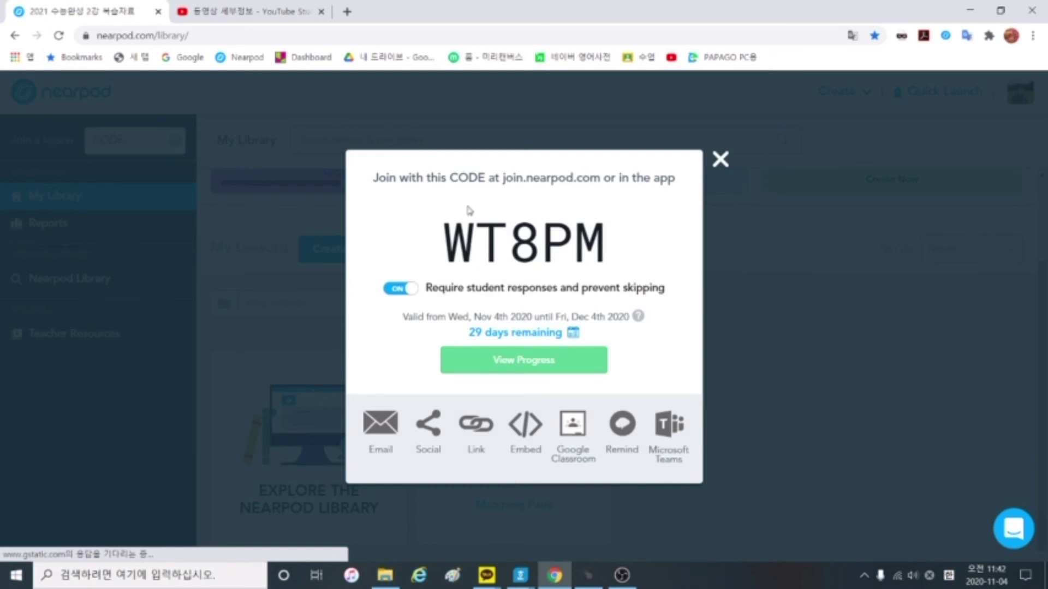
click(480, 437)
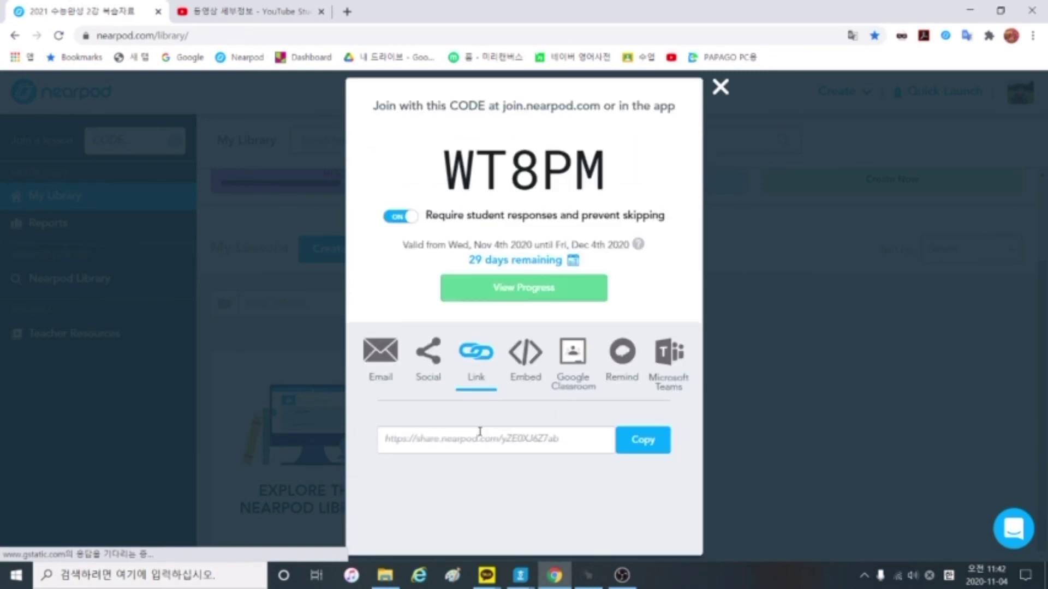
click(634, 441)
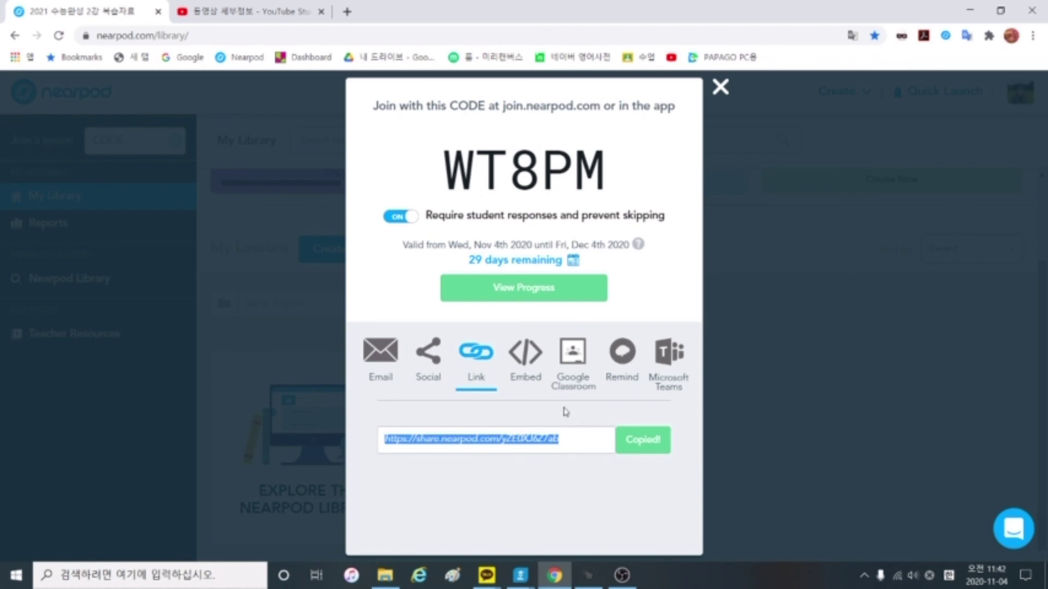
mouse_move(555, 575)
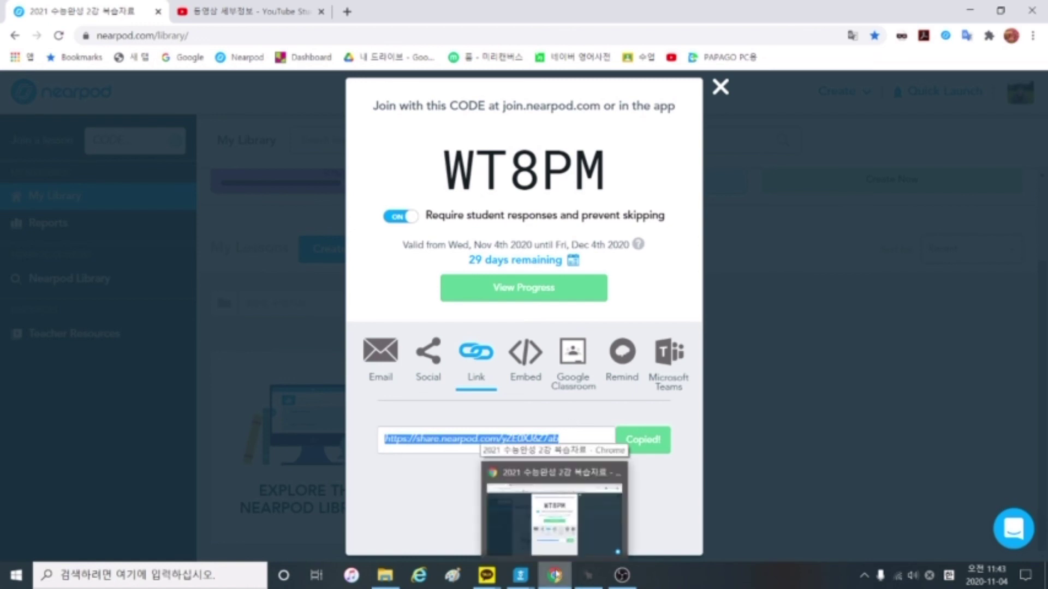